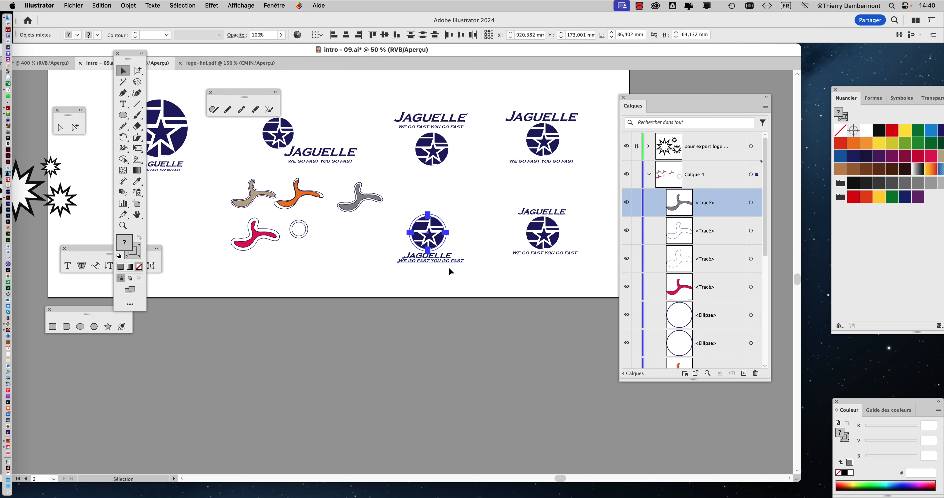
Create a new Letter document, 215,9 × 279,4 mm in RGB, and paste the copied Jaguelle logo into it.
{"action": "left_click", "coordinate": [93, 5]}
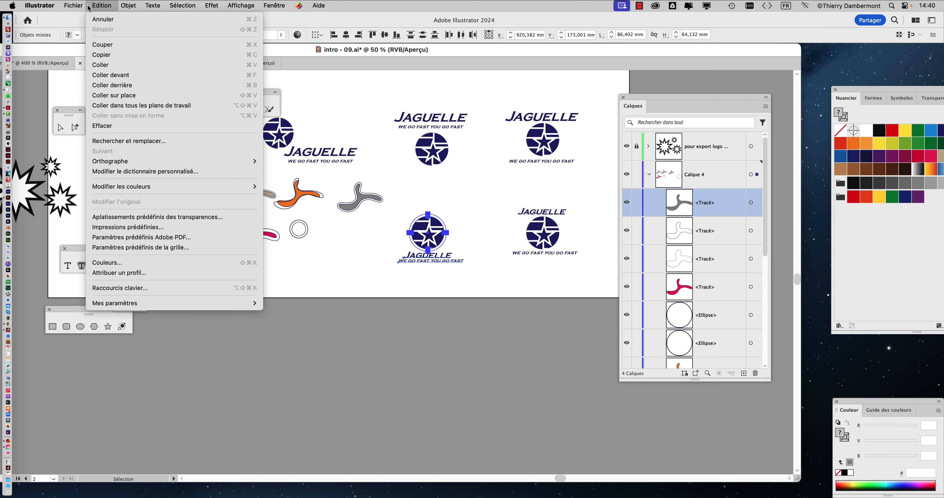
{"action": "mouse_move", "coordinate": [73, 5]}
{"action": "left_click", "coordinate": [81, 21]}
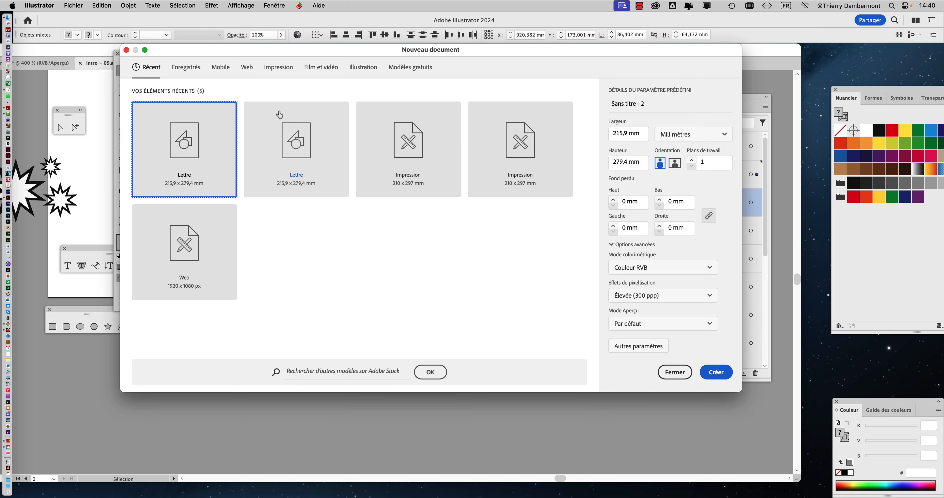
{"action": "left_click", "coordinate": [716, 372]}
{"action": "key", "text": "super+v"}
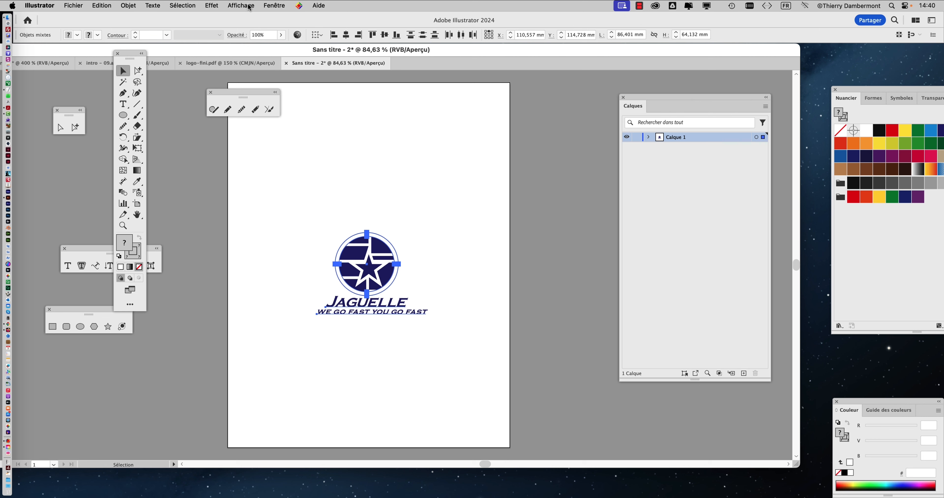
Draw a rectangle of about 193 × 179 mm over the logo and fill it with the brown B17F4A swatch.
{"action": "left_click", "coordinate": [124, 115]}
{"action": "left_click", "coordinate": [146, 116]}
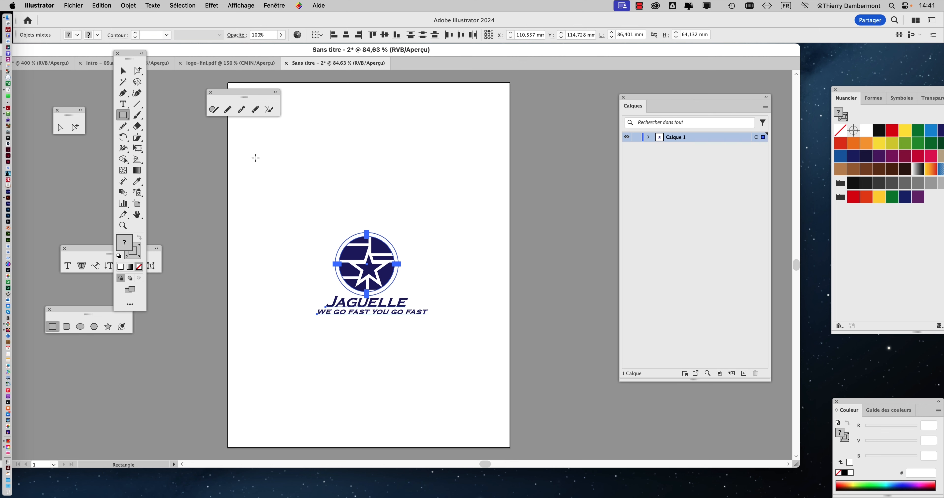
{"action": "left_click_drag", "start_coordinate": [241, 148], "coordinate": [493, 381]}
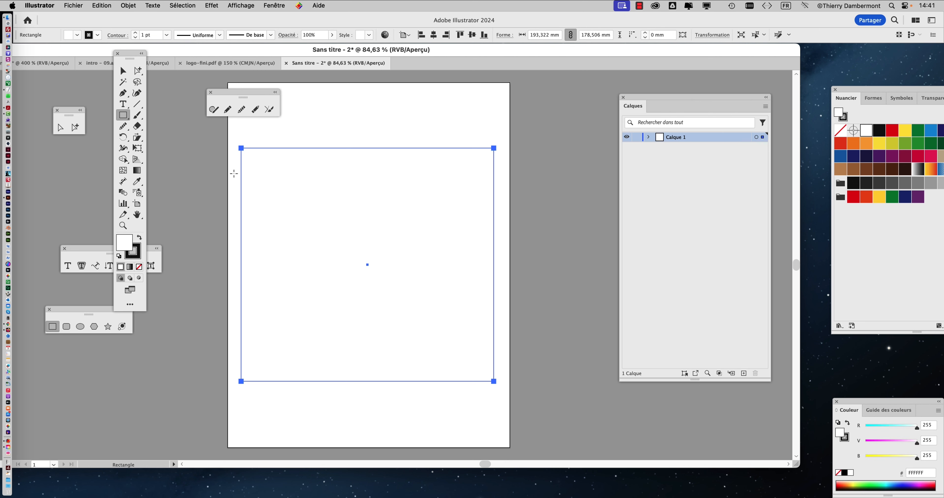
{"action": "left_click", "coordinate": [858, 172]}
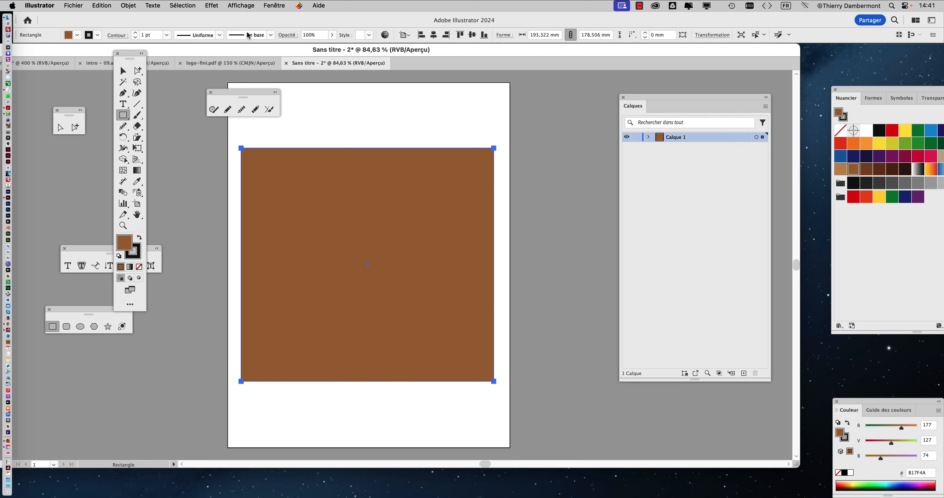
Send the brown rectangle to the back, behind the logo, and deselect it.
{"action": "left_click", "coordinate": [133, 6]}
{"action": "mouse_move", "coordinate": [138, 30]}
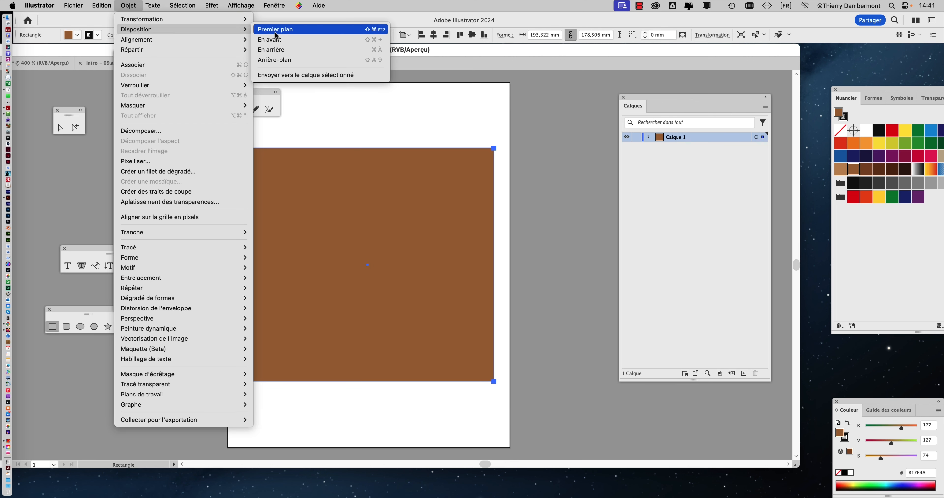
{"action": "left_click", "coordinate": [277, 59]}
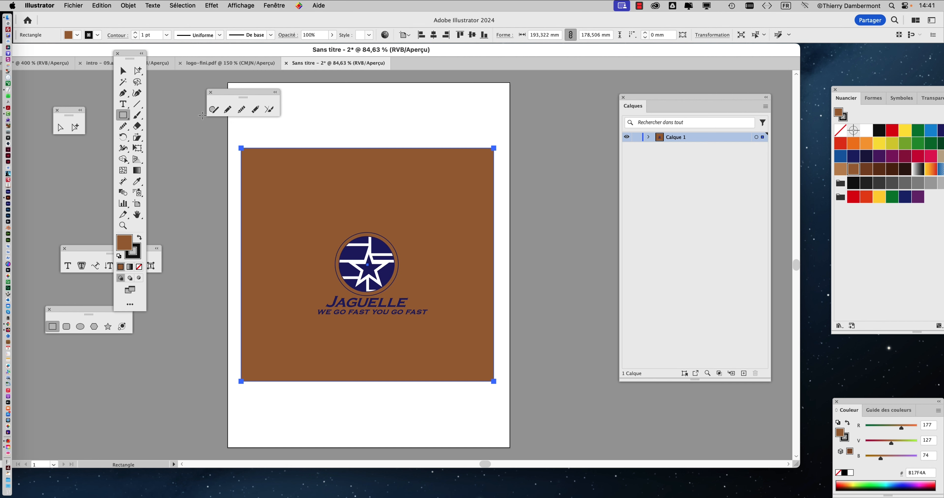
{"action": "left_click", "coordinate": [124, 71]}
{"action": "left_click", "coordinate": [531, 242]}
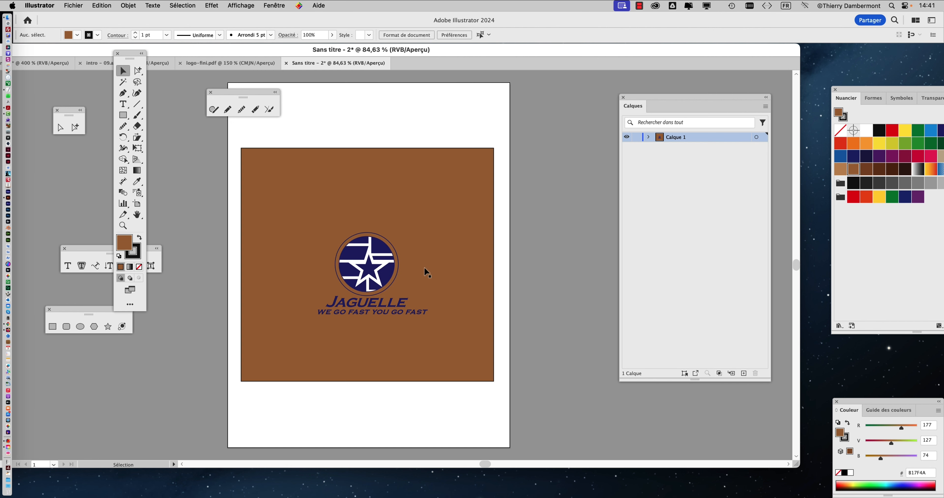
Examine at several magnifications how the logo's white bands, star outline and outer ring look against the brown background.
{"action": "scroll", "coordinate": [390, 280], "scroll_direction": "up", "scroll_amount": 5}
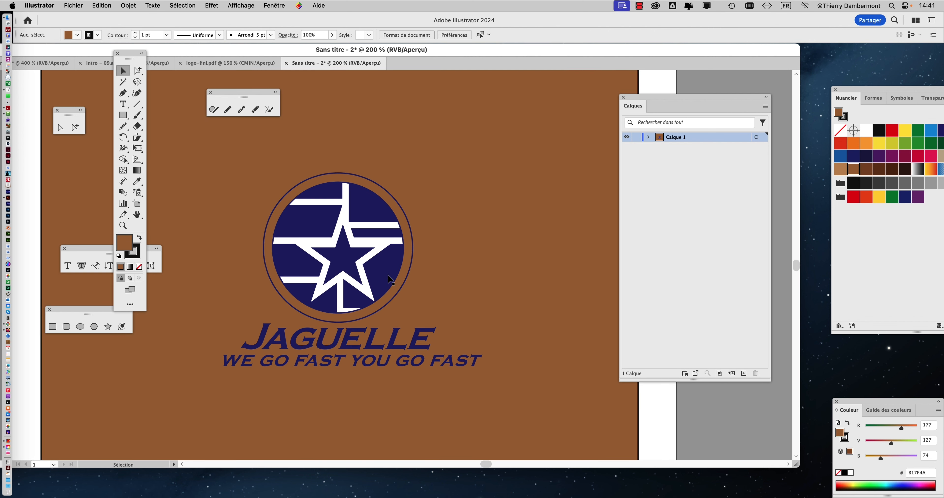
{"action": "scroll", "coordinate": [391, 280], "scroll_direction": "down", "scroll_amount": 6}
{"action": "scroll", "coordinate": [363, 275], "scroll_direction": "up", "scroll_amount": 2}
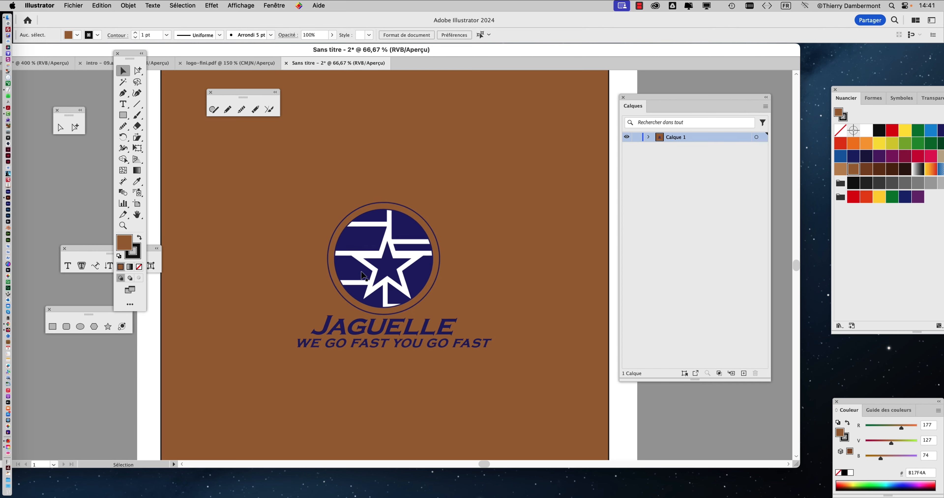
{"action": "scroll", "coordinate": [362, 272], "scroll_direction": "down", "scroll_amount": 3}
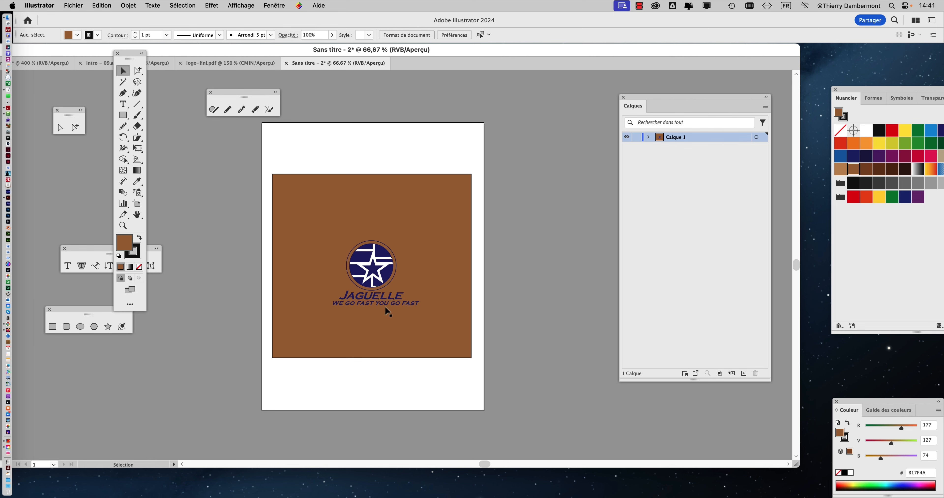
{"action": "left_click_drag", "start_coordinate": [313, 165], "coordinate": [405, 338]}
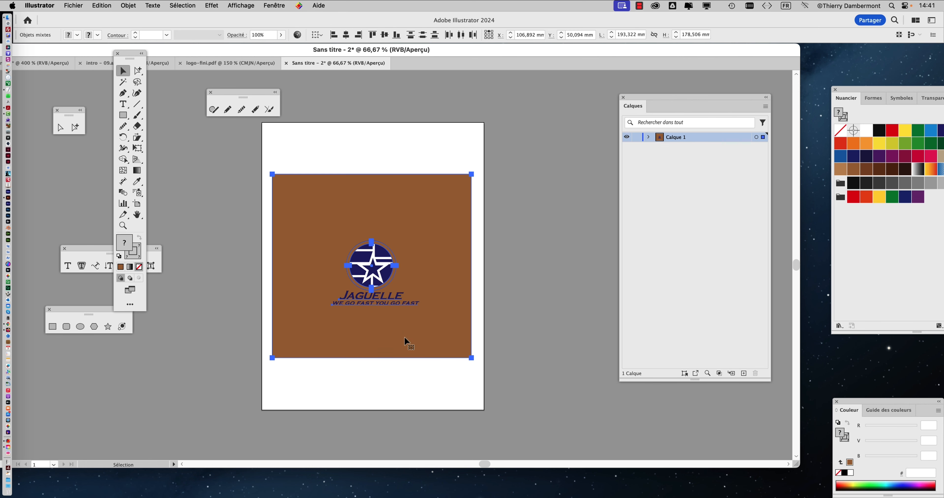
{"action": "left_click", "coordinate": [494, 320]}
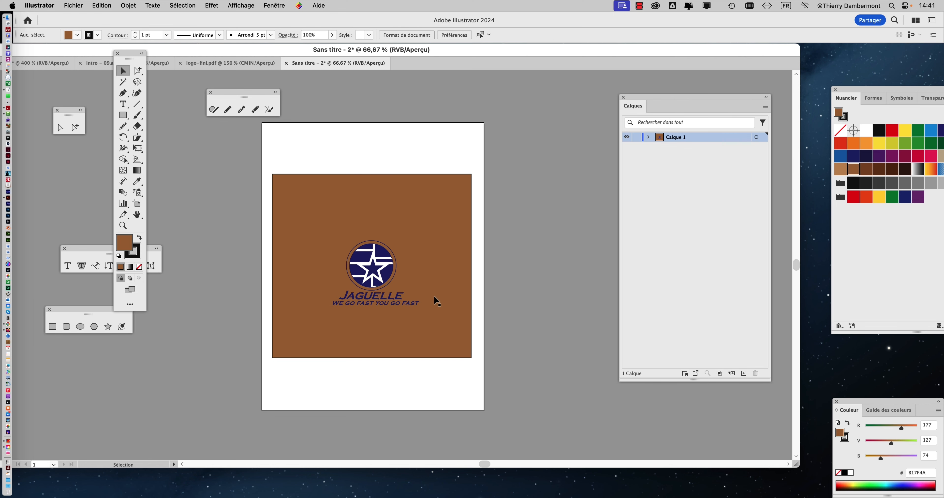
{"action": "scroll", "coordinate": [391, 283], "scroll_direction": "up", "scroll_amount": 2}
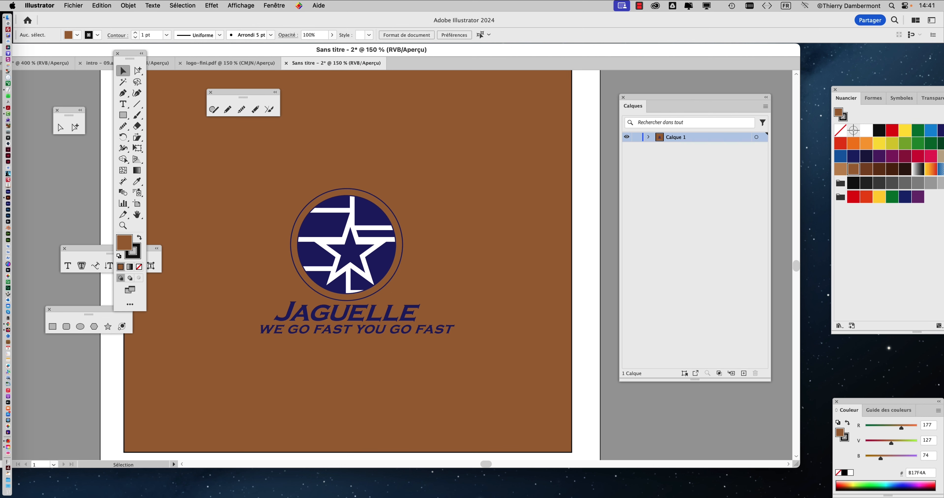
{"action": "left_click_drag", "start_coordinate": [347, 243], "coordinate": [400, 245]}
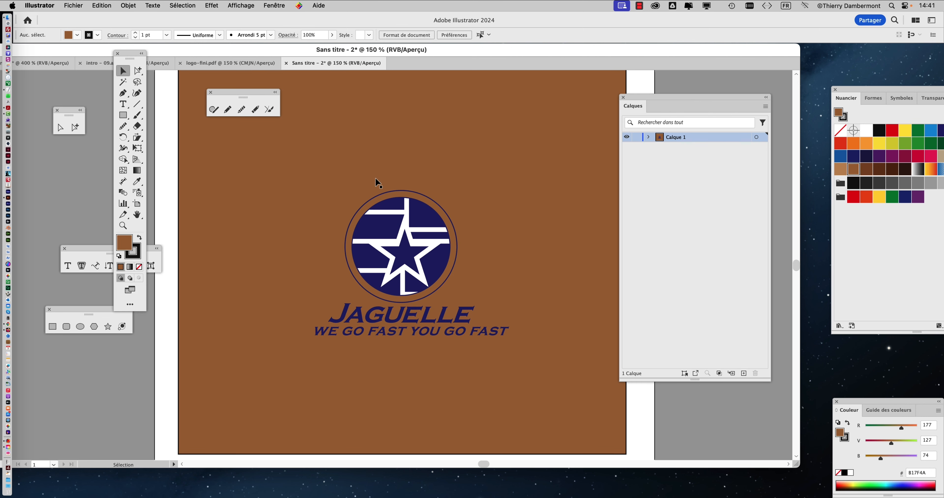
{"action": "scroll", "coordinate": [375, 178], "scroll_direction": "up", "scroll_amount": 1}
{"action": "scroll", "coordinate": [375, 179], "scroll_direction": "down", "scroll_amount": 2}
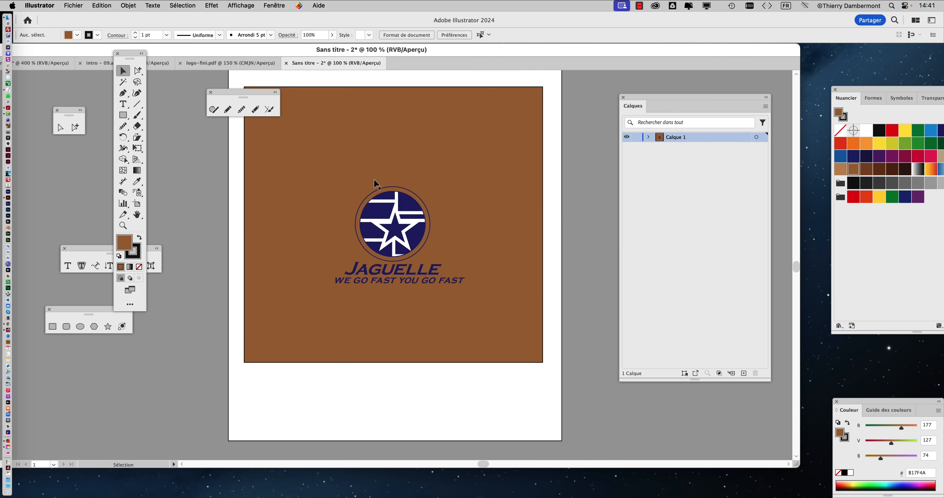
List the contents of Calque 1 with the clipping group collapsed, and lock the brown background rectangle.
{"action": "left_click", "coordinate": [321, 115]}
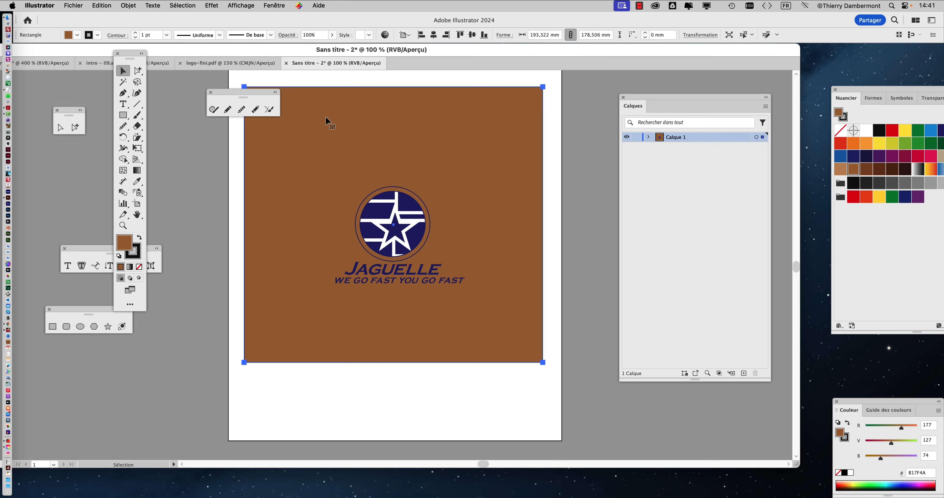
{"action": "key", "text": "a"}
{"action": "key", "text": "v"}
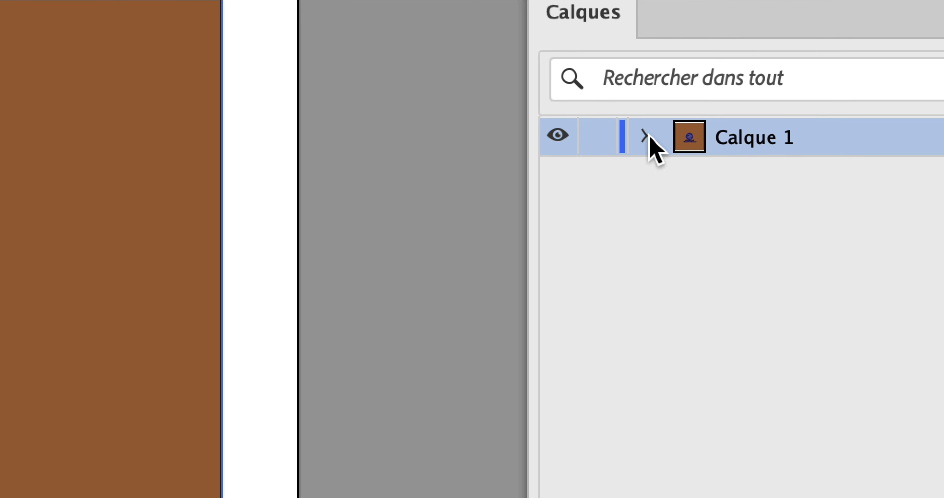
{"action": "left_click", "coordinate": [644, 137]}
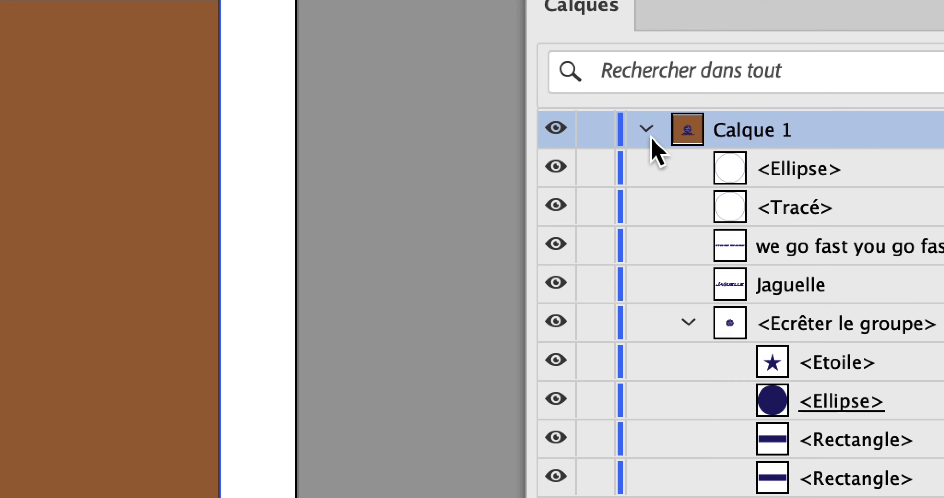
{"action": "left_click", "coordinate": [688, 329]}
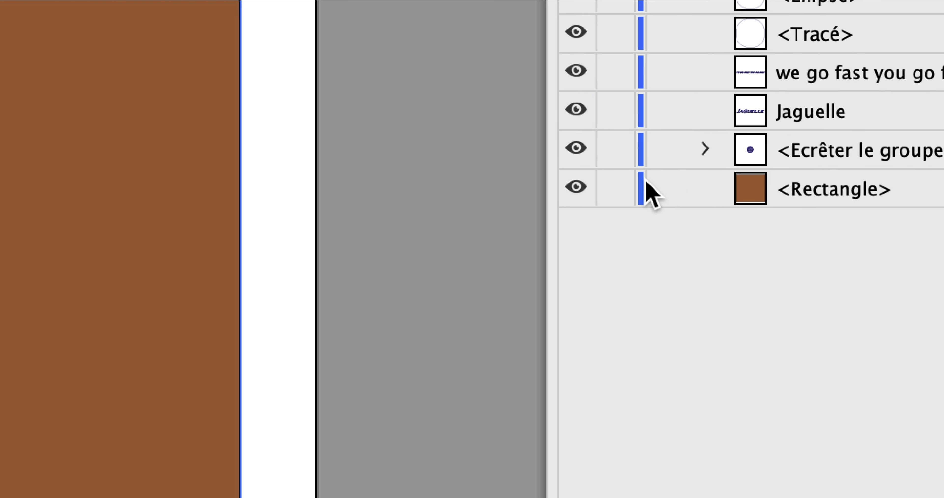
{"action": "left_click", "coordinate": [562, 253]}
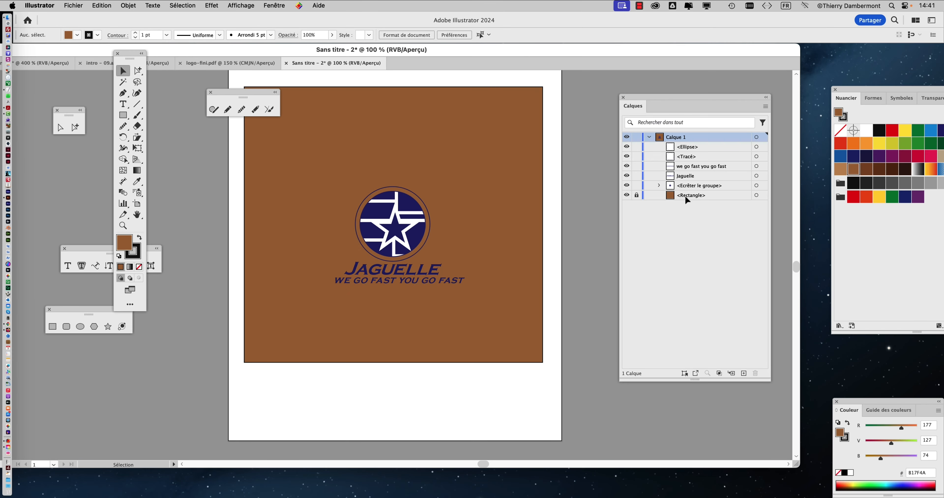
Toggle the visibility of the <Ellipse> object in Calque 1 off and on to identify it in the logo.
{"action": "left_click", "coordinate": [627, 149]}
{"action": "left_click", "coordinate": [627, 149]}
{"action": "left_click", "coordinate": [627, 148]}
{"action": "left_click", "coordinate": [627, 148]}
Examine the original logo and its surrounding variants in the intro - 09.ai document.
{"action": "scroll", "coordinate": [420, 240], "scroll_direction": "up", "scroll_amount": 1}
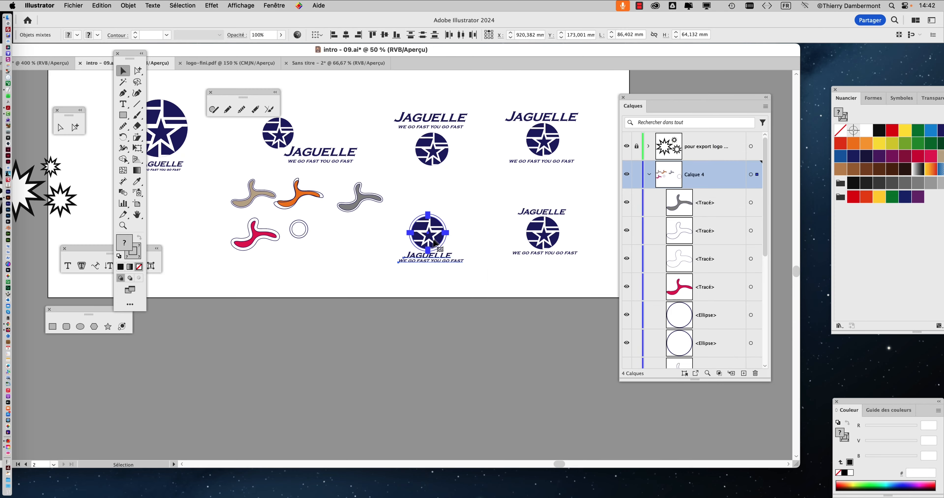
{"action": "scroll", "coordinate": [468, 242], "scroll_direction": "up", "scroll_amount": 2}
{"action": "left_click_drag", "start_coordinate": [256, 179], "coordinate": [413, 356]}
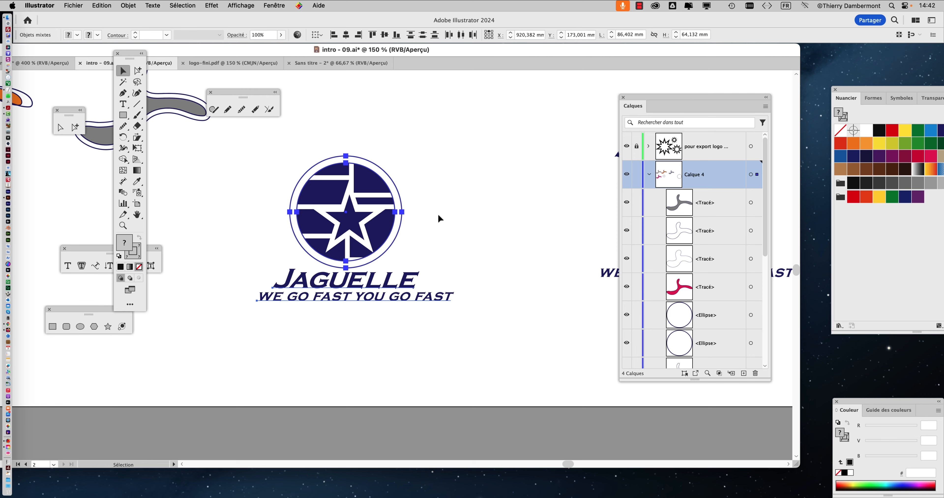
{"action": "scroll", "coordinate": [440, 209], "scroll_direction": "down", "scroll_amount": 3}
{"action": "scroll", "coordinate": [406, 264], "scroll_direction": "down", "scroll_amount": 1}
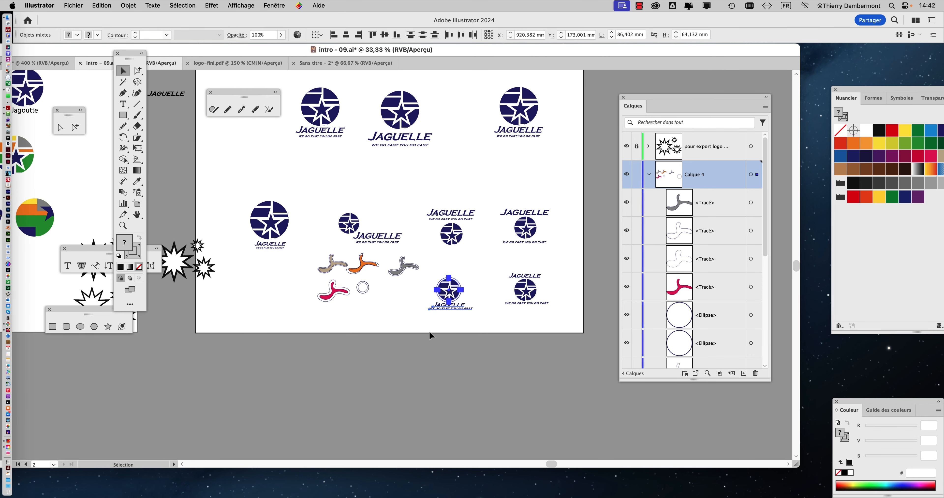
Return to the Sans titre - 2 document and select the round star emblem together with its surrounding circles.
{"action": "left_click", "coordinate": [329, 65]}
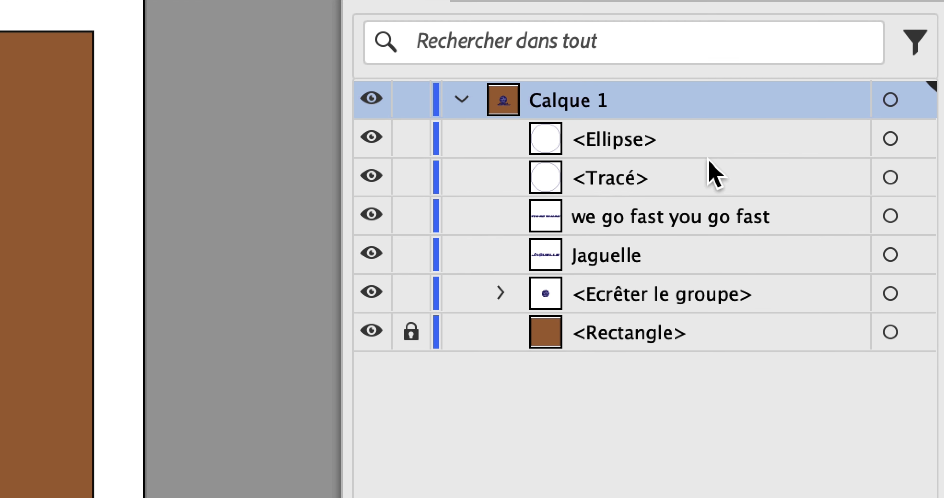
{"action": "left_click_drag", "start_coordinate": [714, 328], "coordinate": [698, 414]}
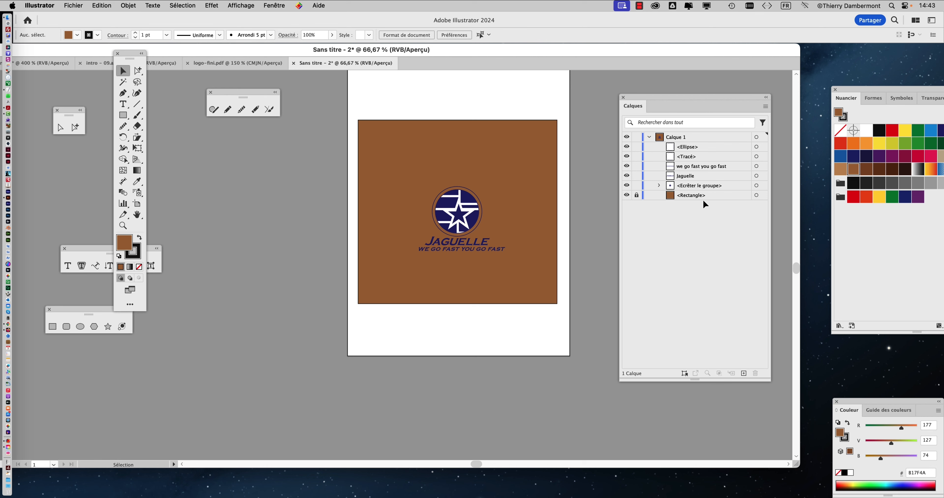
{"action": "scroll", "coordinate": [463, 214], "scroll_direction": "up", "scroll_amount": 2}
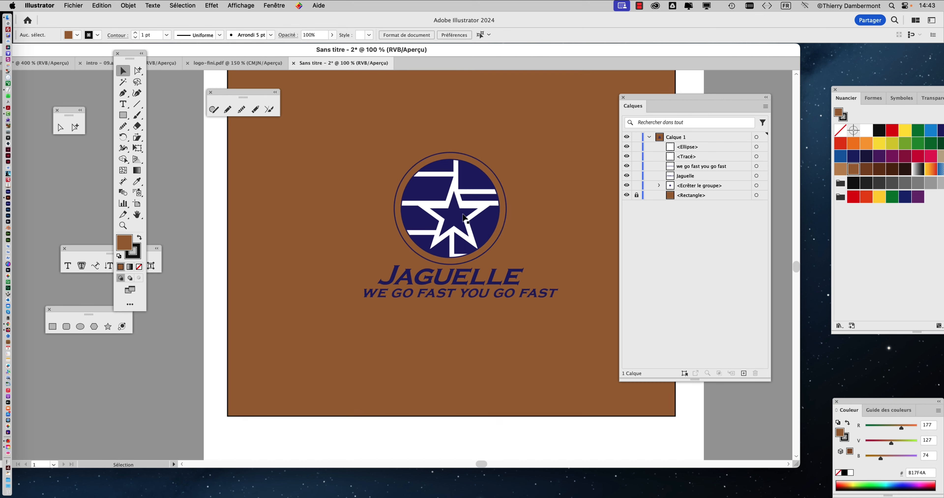
{"action": "scroll", "coordinate": [463, 216], "scroll_direction": "up", "scroll_amount": 2}
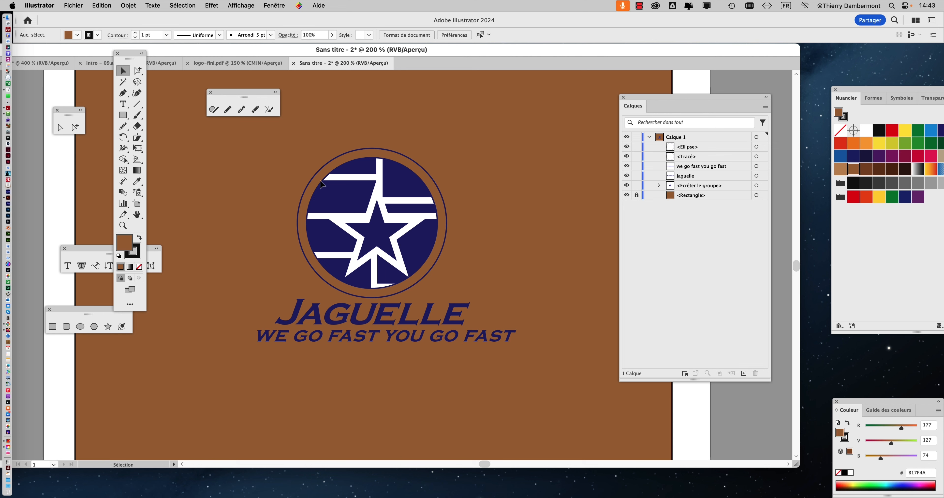
{"action": "left_click_drag", "start_coordinate": [290, 176], "coordinate": [473, 248]}
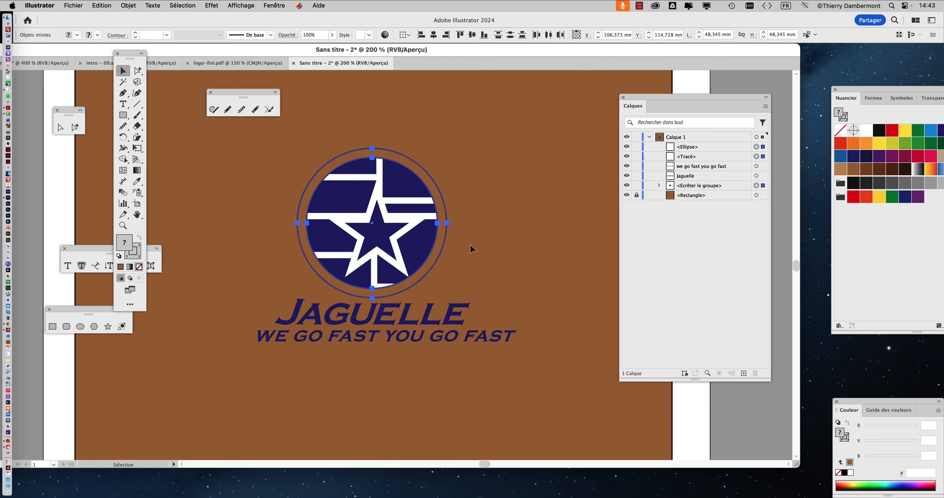
Display the Transparence settings beside the emblem and set the selected objects' blending mode to Produit.
{"action": "left_click", "coordinate": [279, 6]}
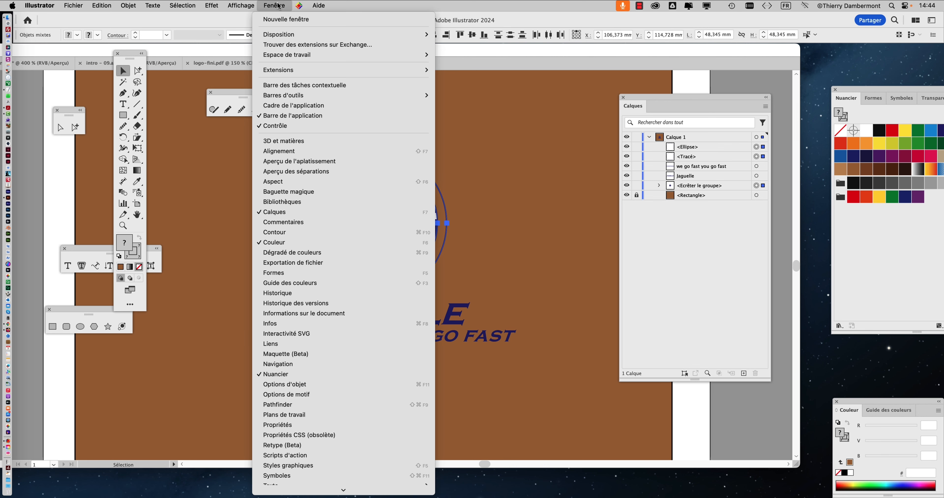
{"action": "scroll", "coordinate": [293, 293], "scroll_direction": "down", "scroll_amount": 3}
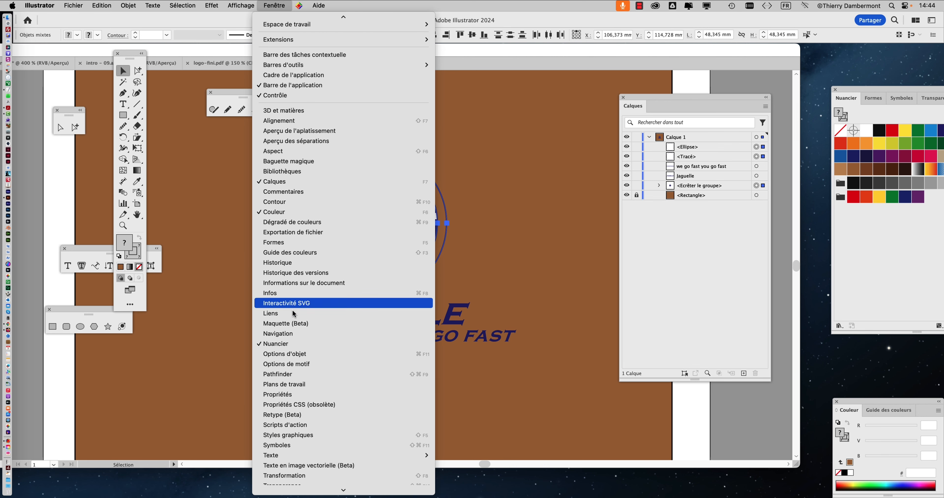
{"action": "left_click", "coordinate": [290, 444]}
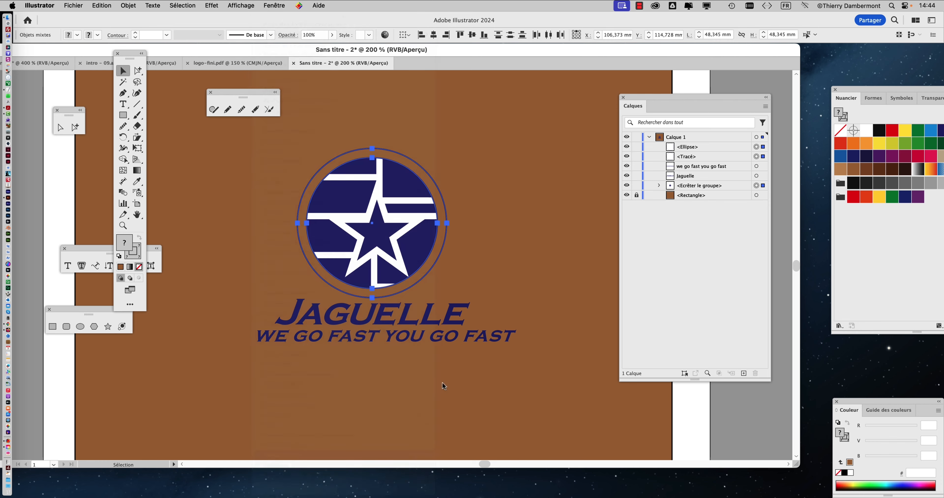
{"action": "left_click_drag", "start_coordinate": [844, 92], "coordinate": [465, 154]}
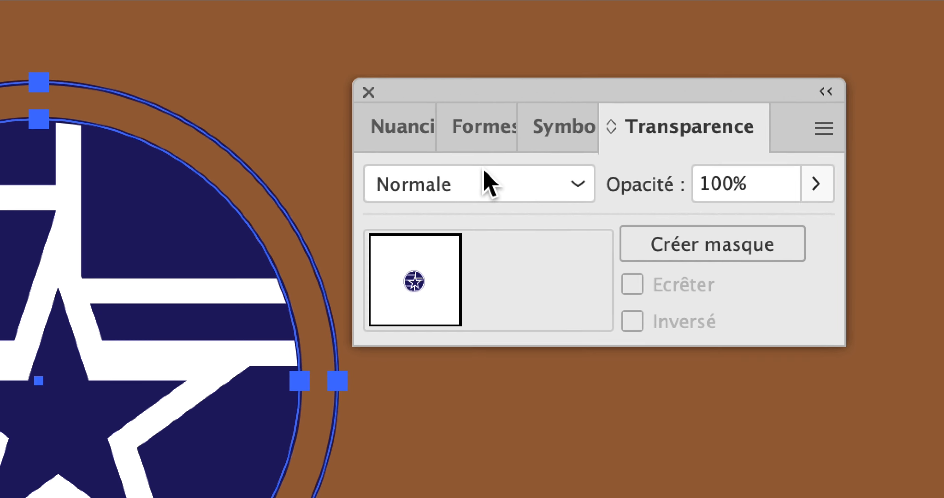
{"action": "left_click", "coordinate": [489, 183]}
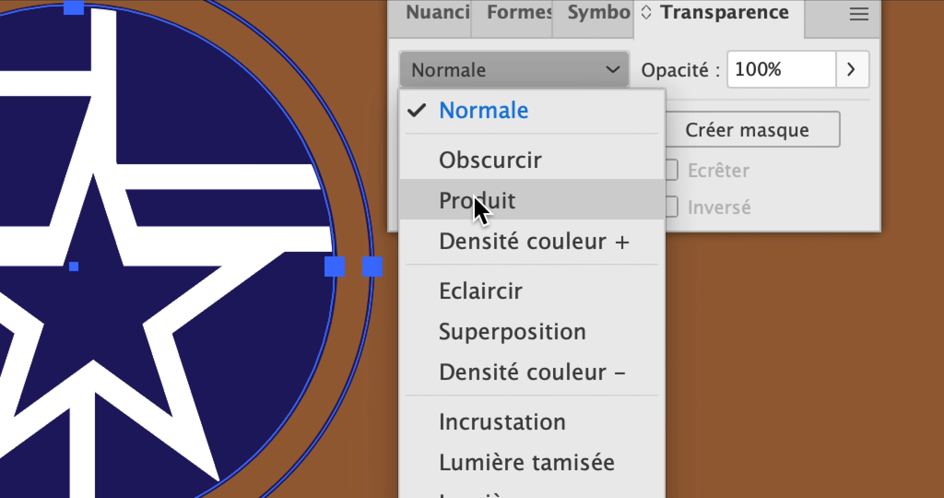
{"action": "left_click", "coordinate": [477, 202]}
Try the Obscurcir blending mode on the selected emblem, then set it to Normale and close the Transparence settings.
{"action": "left_click", "coordinate": [469, 65]}
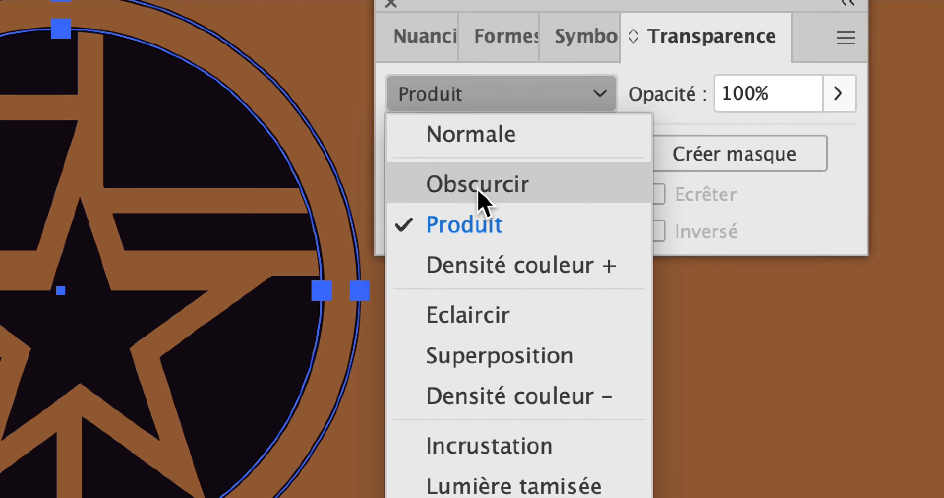
{"action": "left_click", "coordinate": [480, 198]}
{"action": "left_click", "coordinate": [453, 106]}
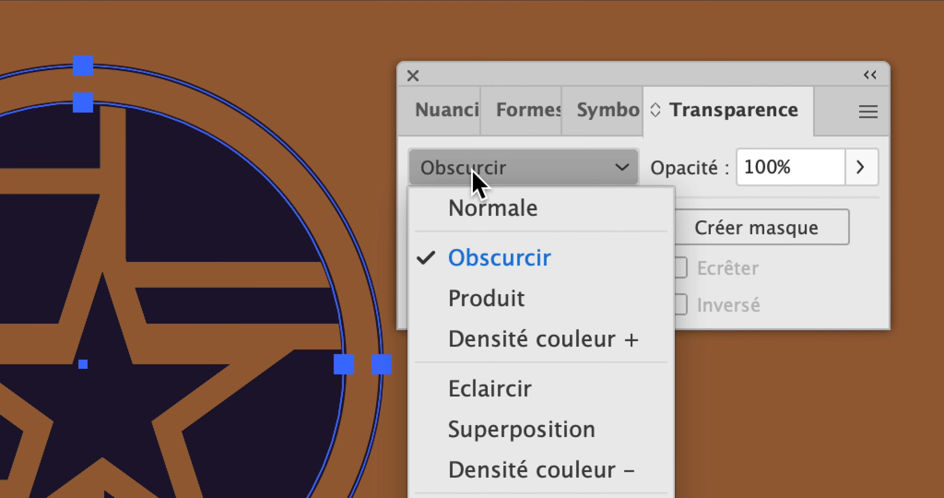
{"action": "left_click", "coordinate": [475, 204]}
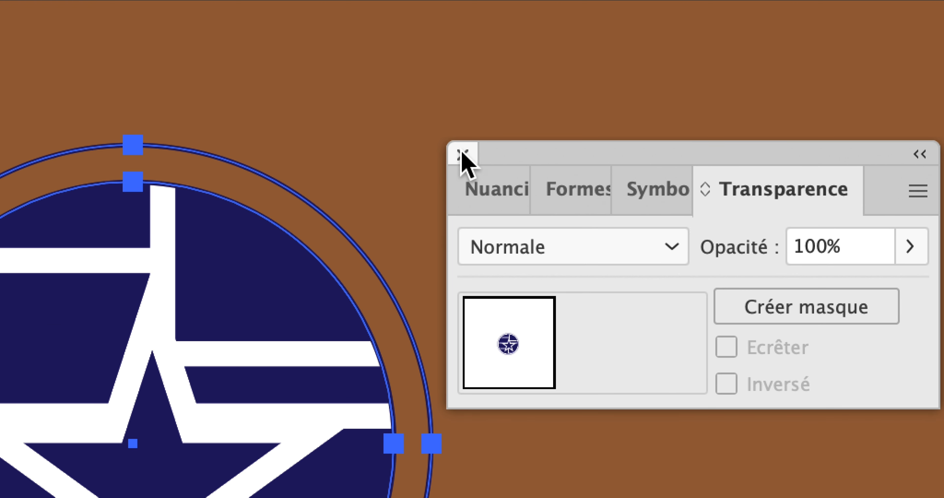
{"action": "left_click", "coordinate": [462, 154]}
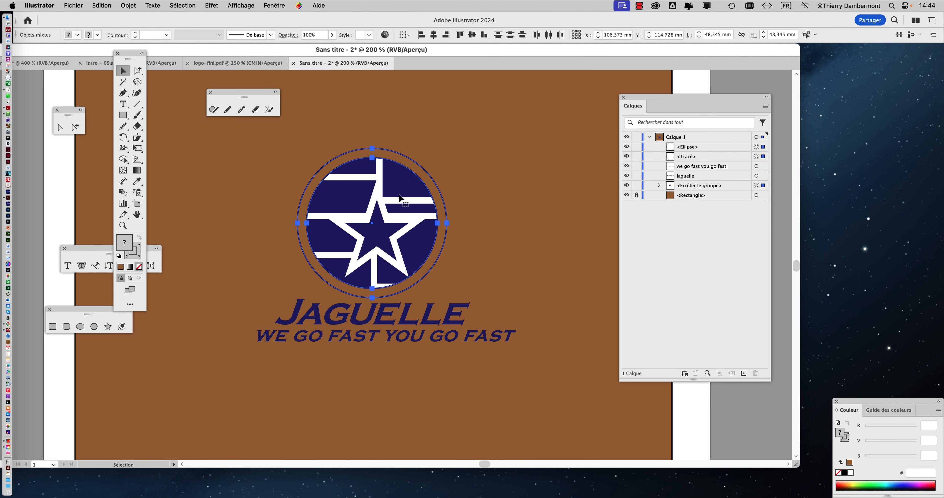
{"action": "scroll", "coordinate": [210, 293], "scroll_direction": "up", "scroll_amount": 2}
{"action": "scroll", "coordinate": [394, 191], "scroll_direction": "up", "scroll_amount": 1}
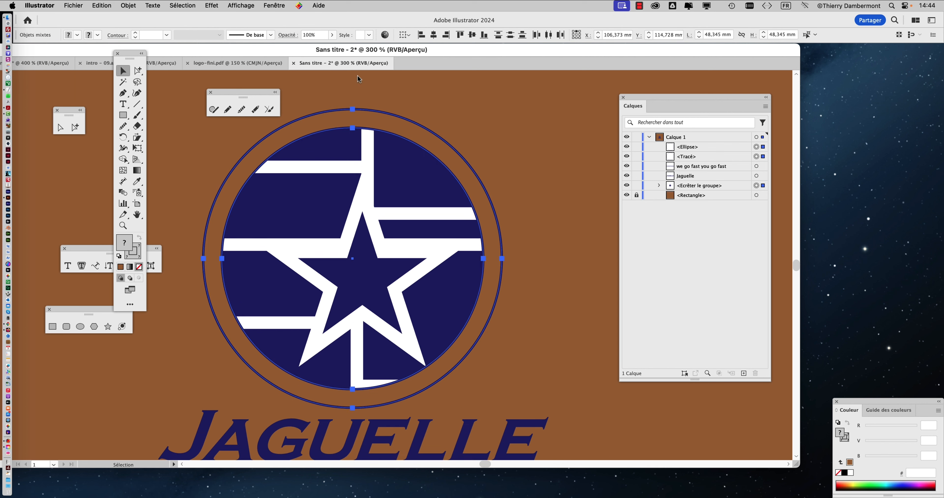
{"action": "left_click", "coordinate": [261, 5]}
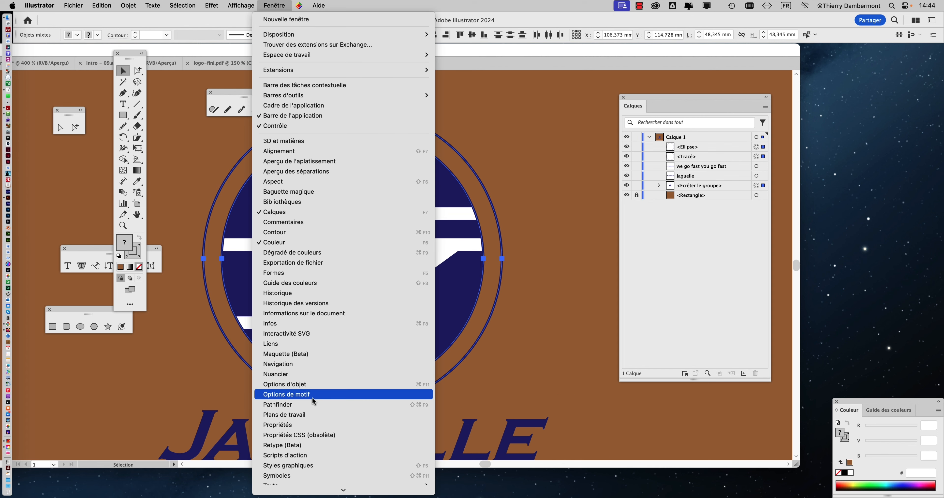
{"action": "scroll", "coordinate": [313, 467], "scroll_direction": "down", "scroll_amount": 3}
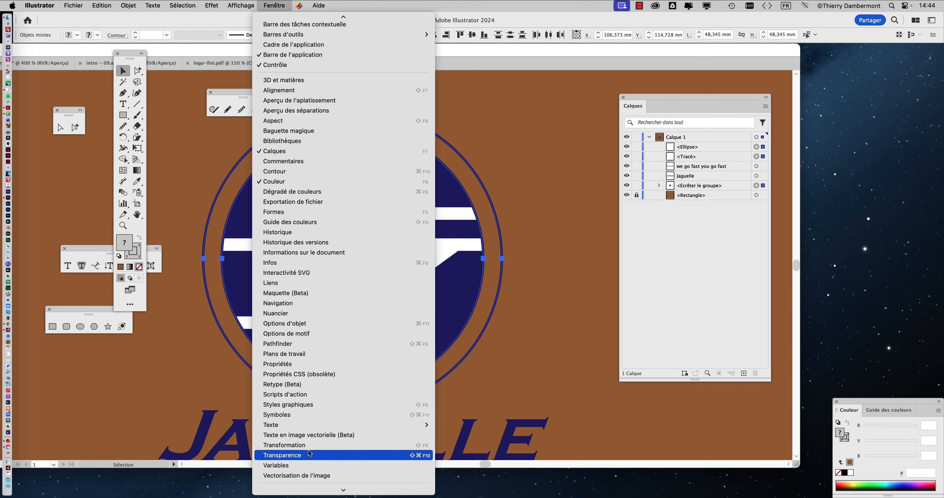
{"action": "left_click", "coordinate": [309, 448]}
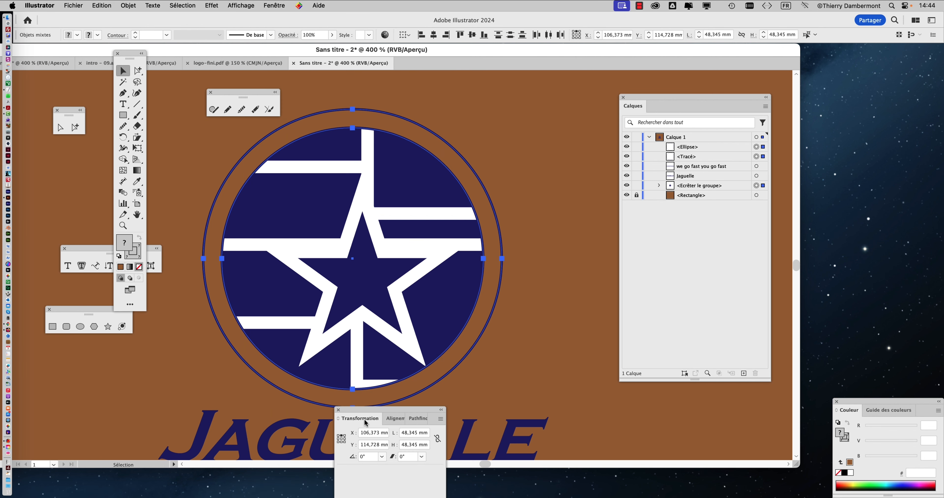
{"action": "left_click_drag", "start_coordinate": [367, 410], "coordinate": [550, 252]}
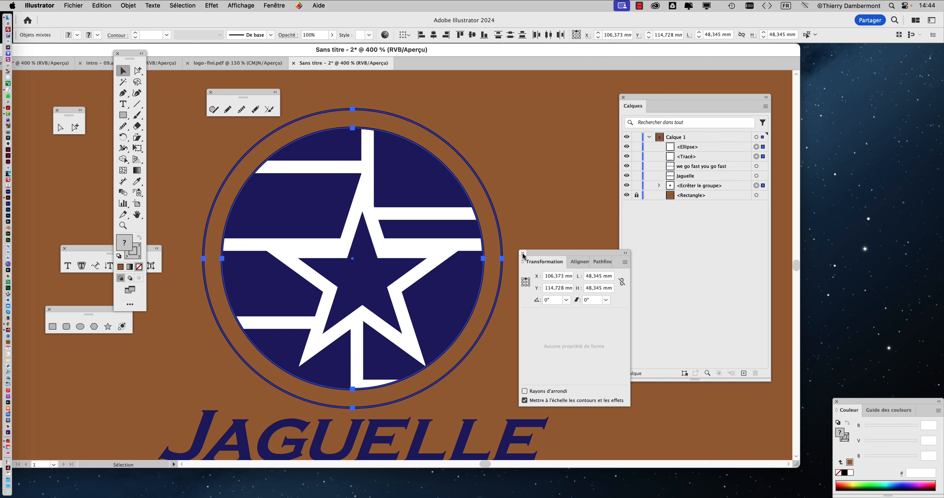
{"action": "left_click", "coordinate": [522, 253]}
Display the Transparence settings again and place them beside the emblem.
{"action": "left_click", "coordinate": [277, 5]}
{"action": "scroll", "coordinate": [312, 253], "scroll_direction": "down", "scroll_amount": 5}
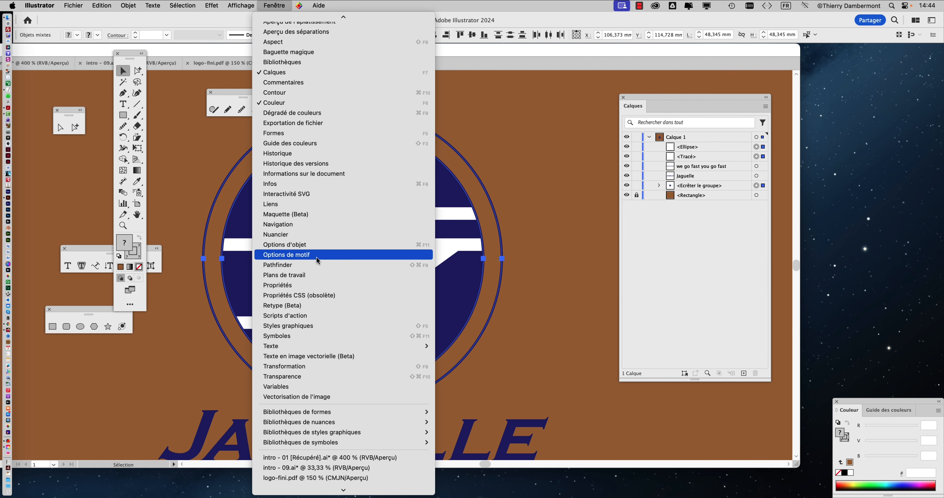
{"action": "left_click", "coordinate": [310, 377]}
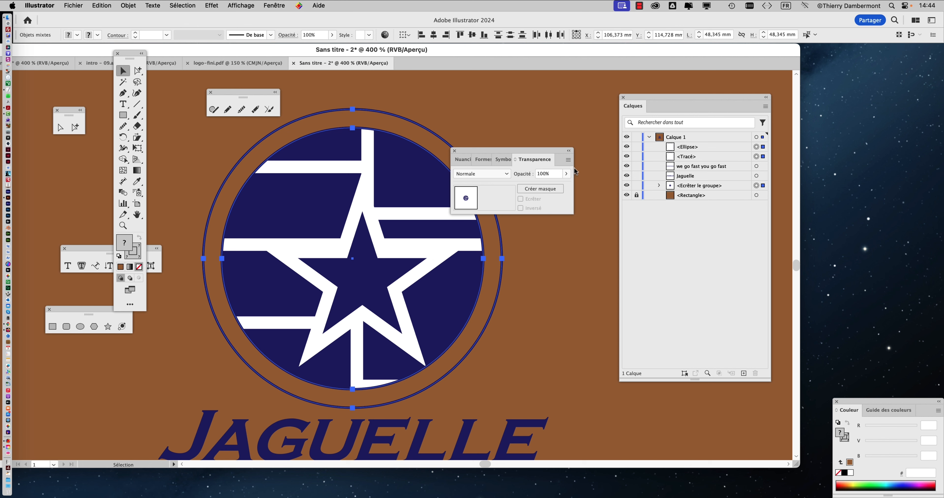
{"action": "left_click_drag", "start_coordinate": [527, 150], "coordinate": [591, 118]}
Compare the Obscurcir and Produit blending modes on the emblem, restore Normale and close the Transparence settings.
{"action": "left_click", "coordinate": [545, 144]}
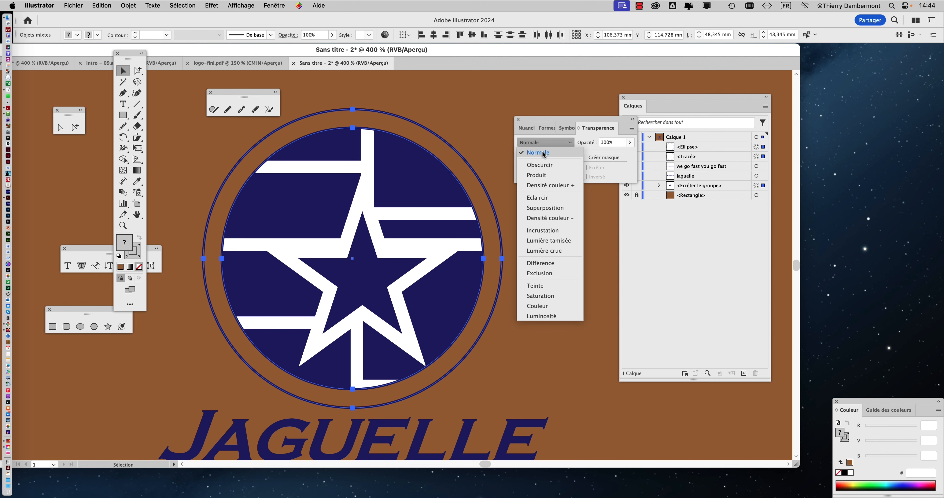
{"action": "left_click", "coordinate": [544, 164]}
{"action": "left_click", "coordinate": [545, 145]}
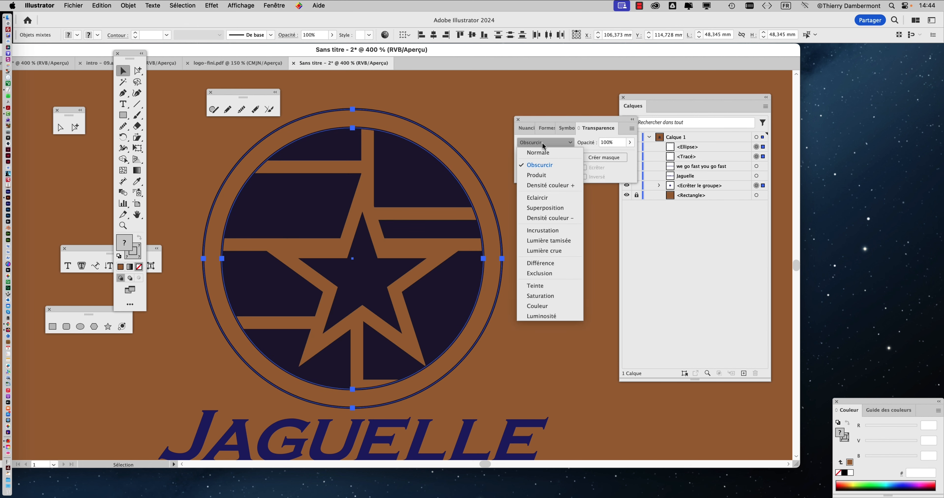
{"action": "left_click", "coordinate": [543, 175]}
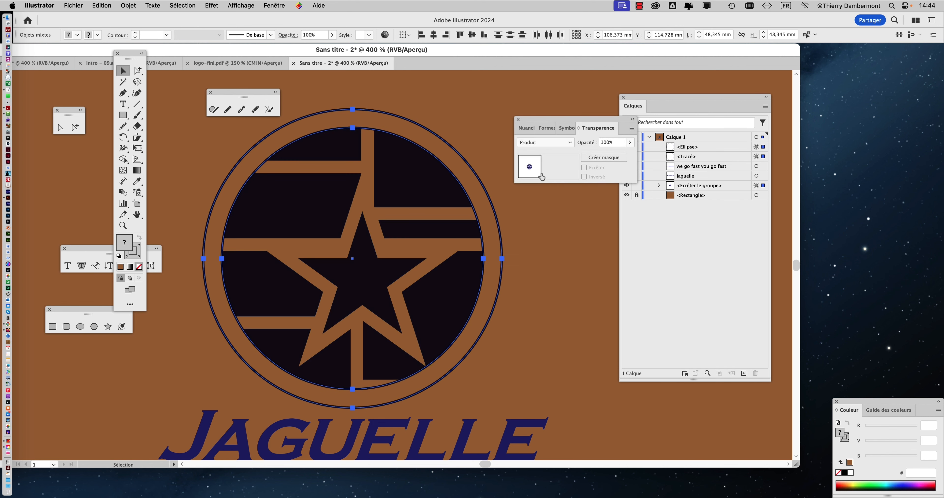
{"action": "left_click", "coordinate": [543, 144]}
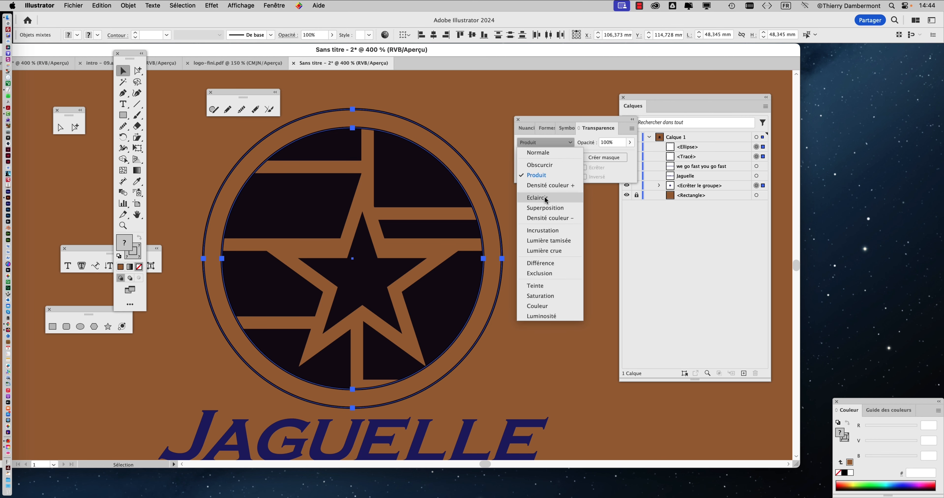
{"action": "left_click", "coordinate": [543, 154]}
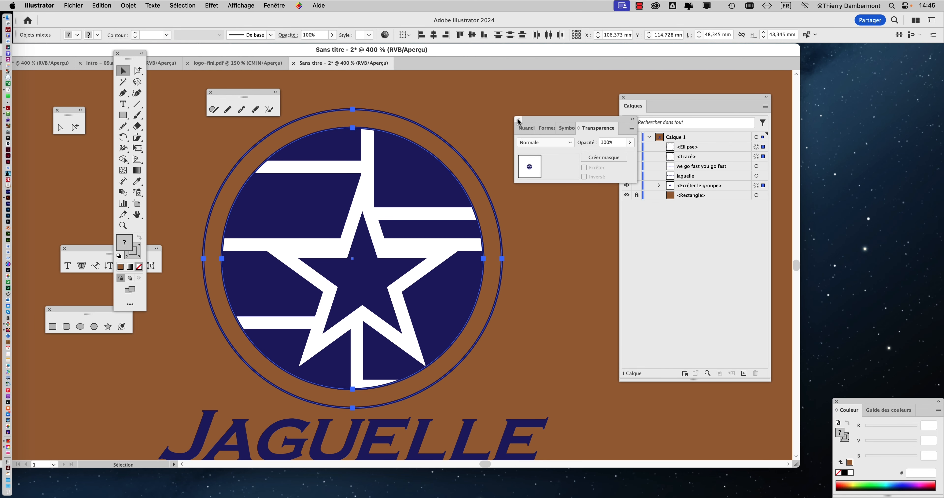
{"action": "left_click", "coordinate": [519, 120]}
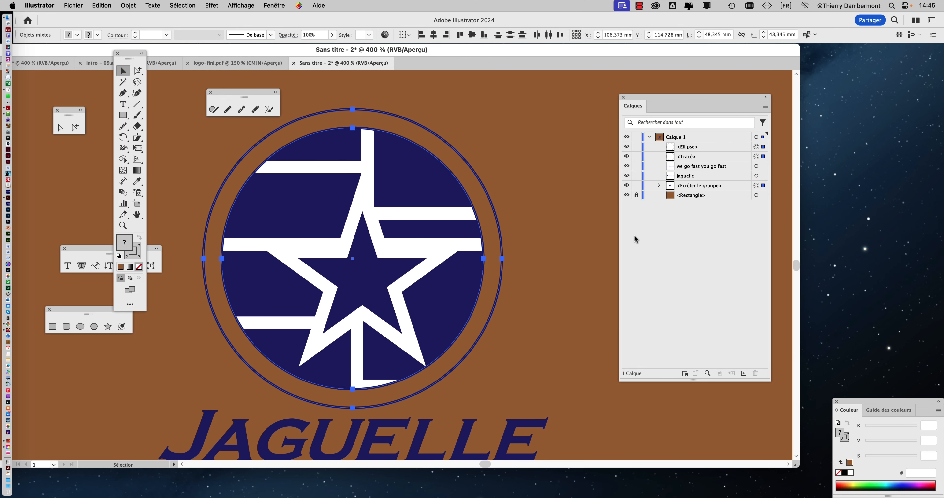
Deselect everything and hide the <Ellipse> object in Calque 1.
{"action": "left_click", "coordinate": [482, 158]}
{"action": "key", "text": "super+minus"}
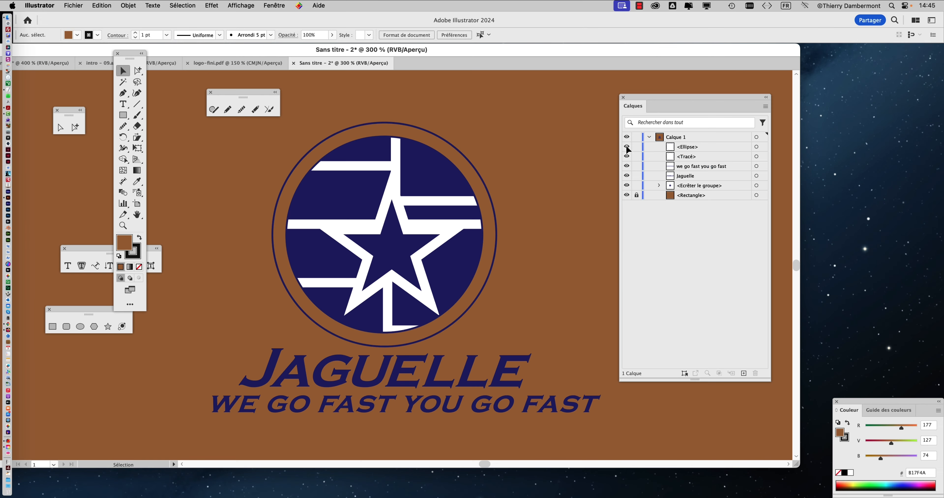
{"action": "left_click", "coordinate": [627, 147]}
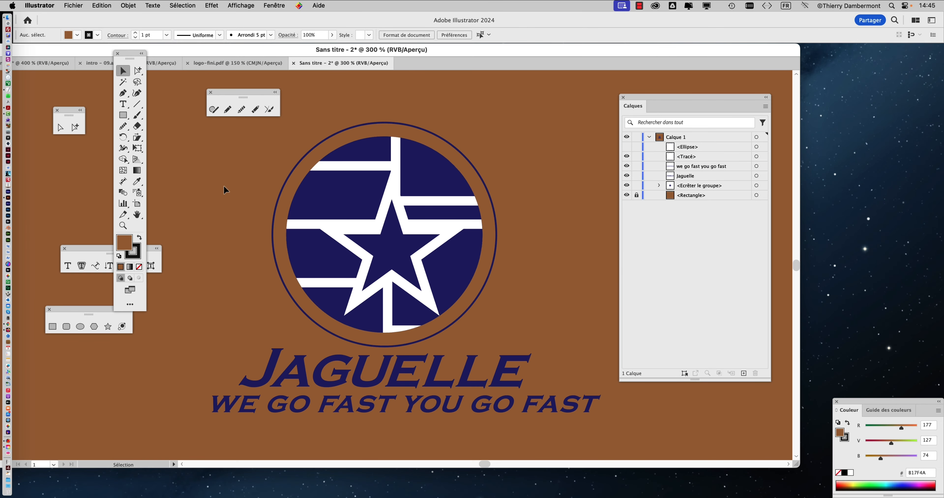
Select the round star emblem together with its outer circle, leaving the Jaguelle name and slogan unselected.
{"action": "key", "text": "super+minus"}
{"action": "left_click_drag", "start_coordinate": [228, 156], "coordinate": [468, 271]}
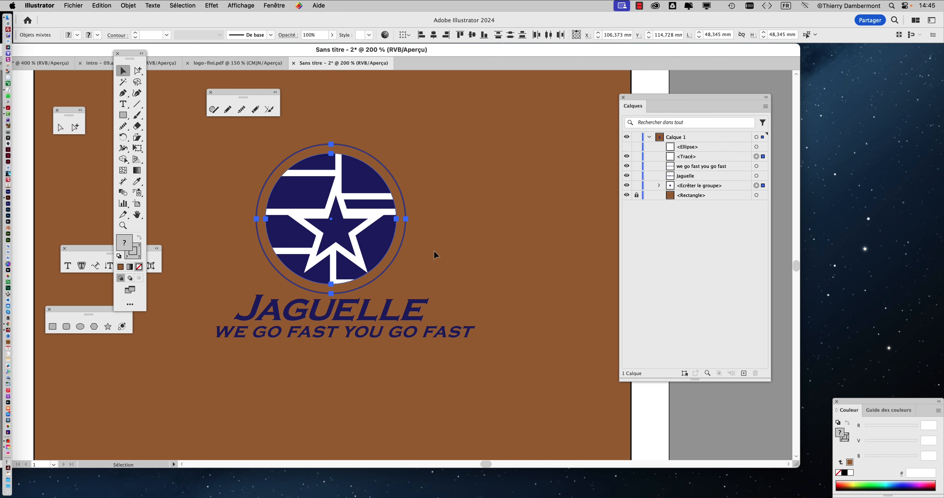
{"action": "scroll", "coordinate": [313, 234], "scroll_direction": "up", "scroll_amount": 1}
{"action": "left_click_drag", "start_coordinate": [348, 259], "coordinate": [403, 263]}
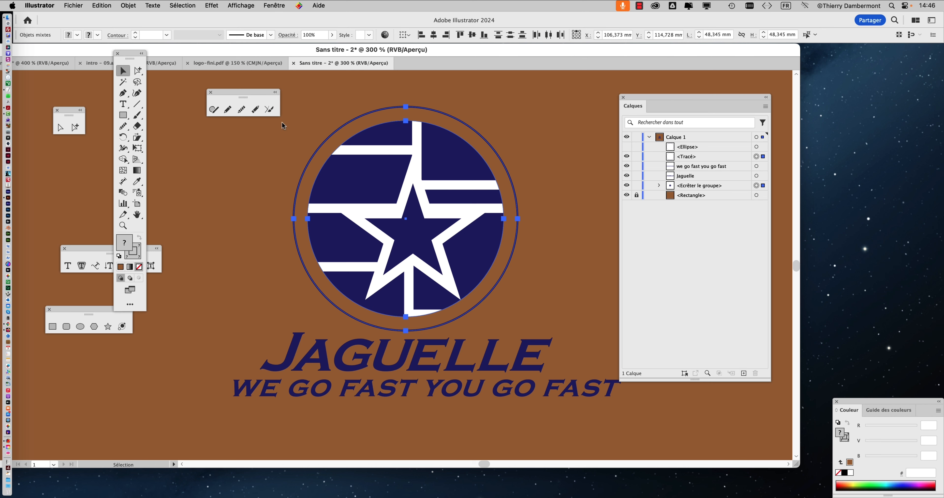
Move the floating drawing tools away from the logo and attach them to the side of the Calques panel.
{"action": "left_click_drag", "start_coordinate": [231, 97], "coordinate": [624, 102]}
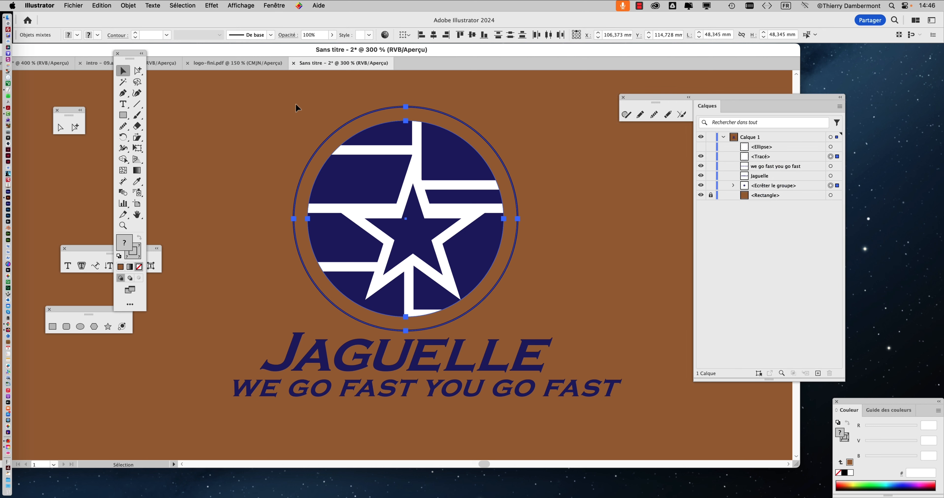
{"action": "left_click", "coordinate": [264, 104]}
{"action": "left_click_drag", "start_coordinate": [551, 304], "coordinate": [550, 303]}
Save the document as "logo finalisation - 01.ai" in the 01 ILLUSTRATOR LUNDI folder, accepting the Illustrator 2020 save options.
{"action": "left_click", "coordinate": [79, 5]}
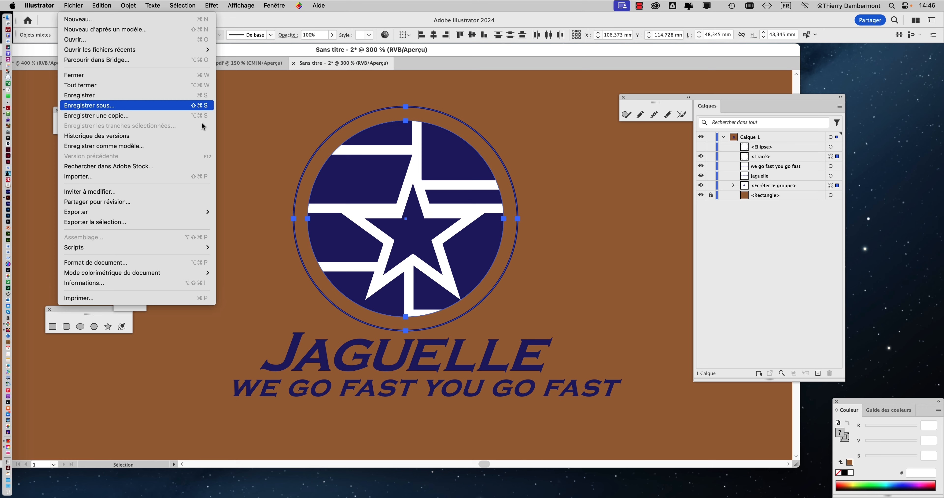
{"action": "left_click", "coordinate": [106, 105]}
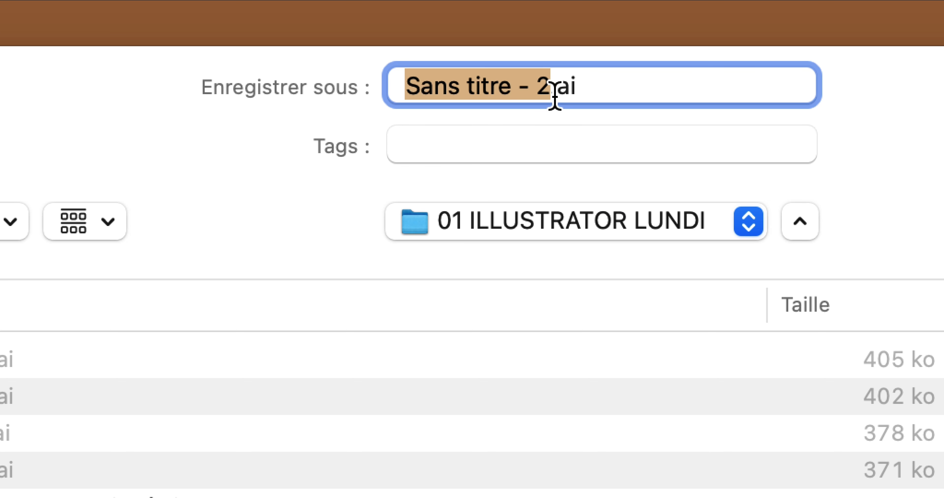
{"action": "type", "text": "logo"}
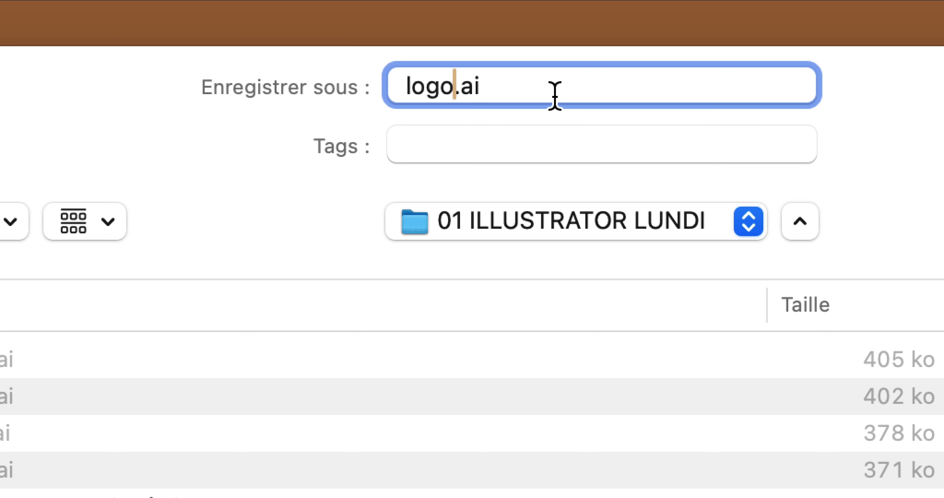
{"action": "type", "text": " f"}
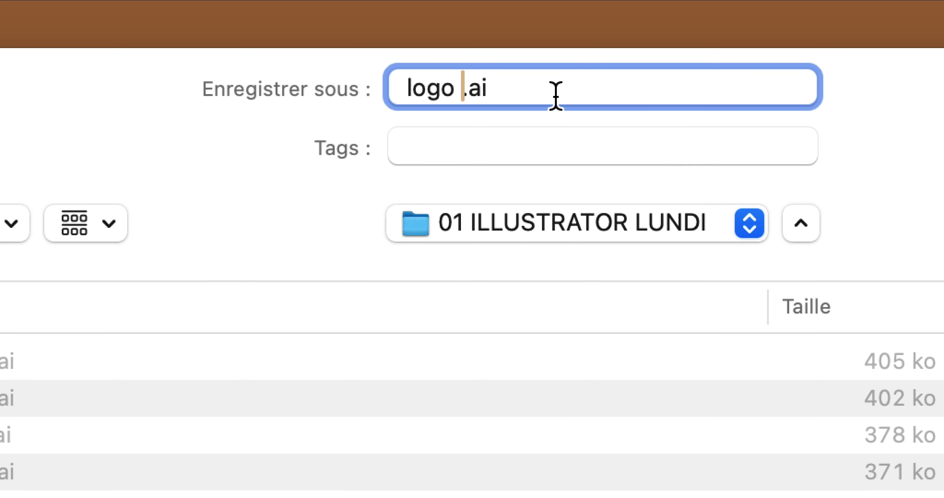
{"action": "type", "text": "inalisation - "}
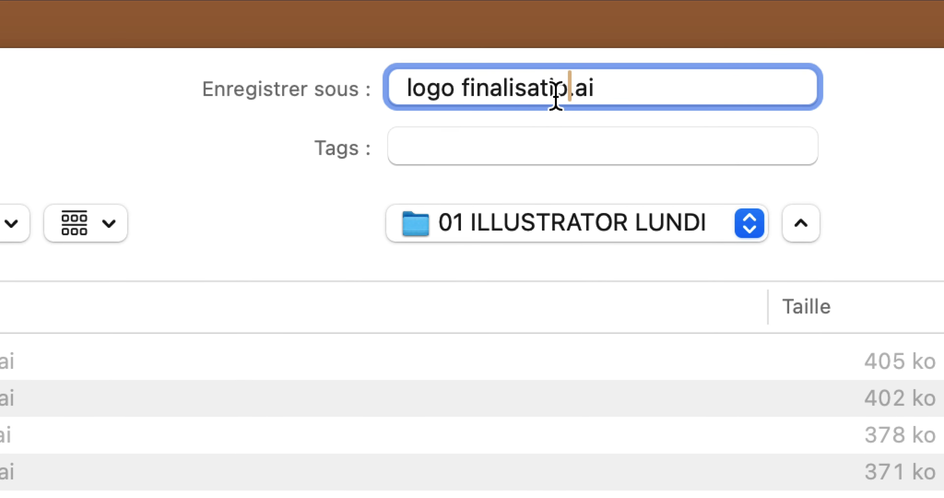
{"action": "type", "text": "01"}
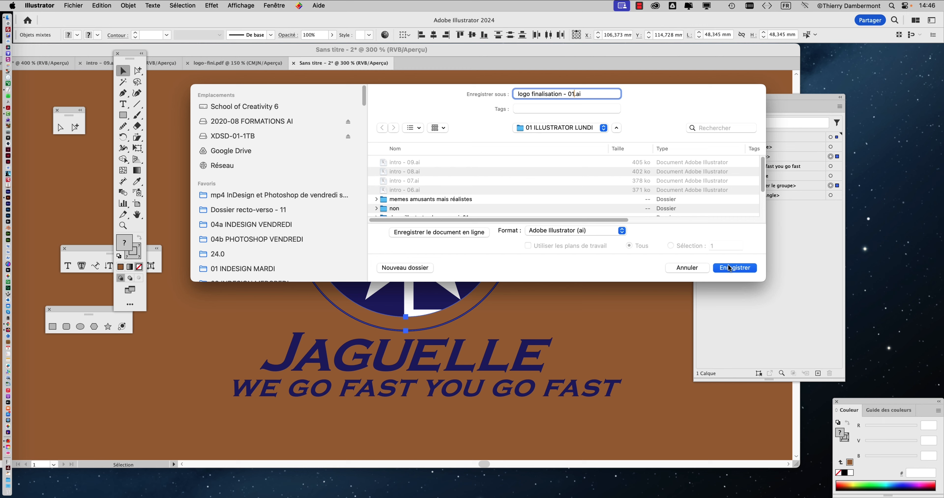
{"action": "left_click", "coordinate": [730, 268]}
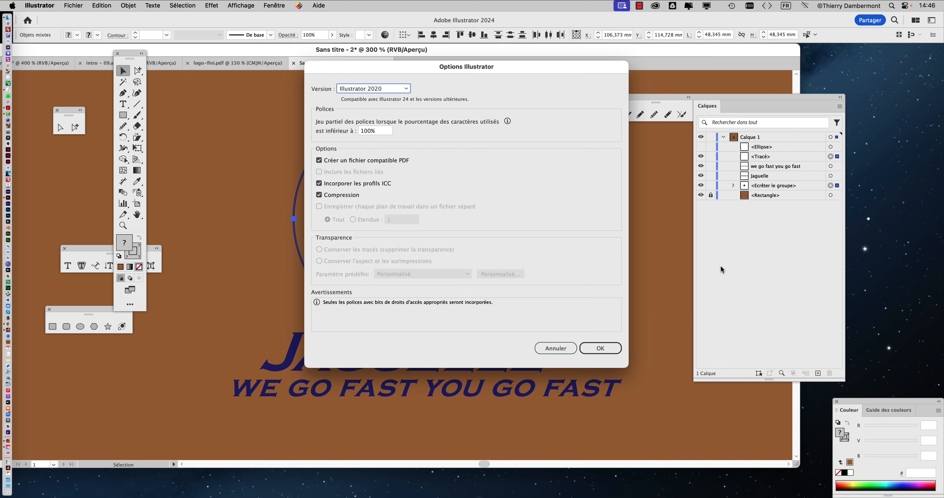
{"action": "left_click", "coordinate": [605, 350]}
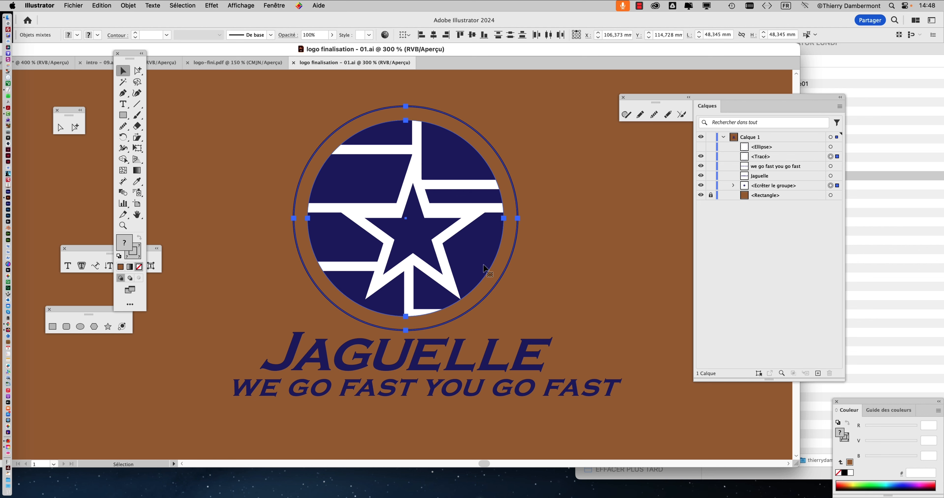
Select the round star emblem with its outer circle and open the rasterization settings for it.
{"action": "left_click", "coordinate": [538, 179]}
{"action": "left_click_drag", "start_coordinate": [308, 129], "coordinate": [556, 285]}
{"action": "scroll", "coordinate": [427, 238], "scroll_direction": "down", "scroll_amount": 4}
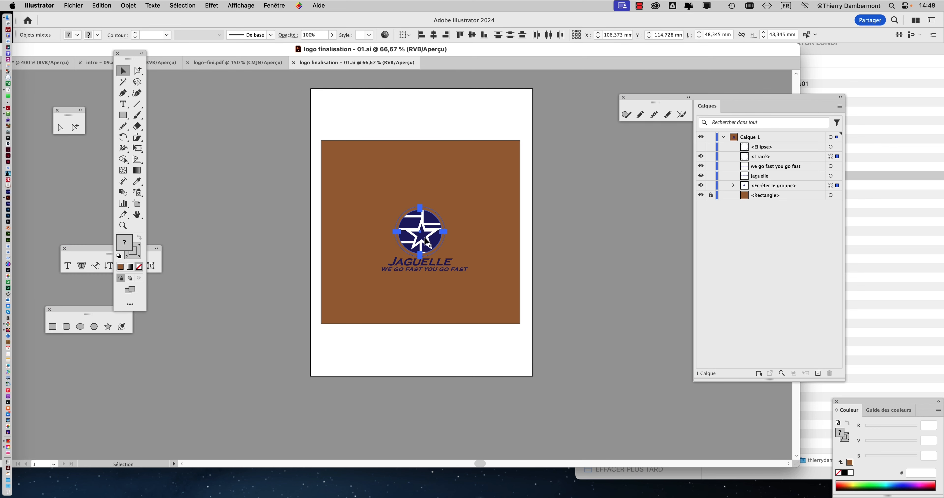
{"action": "scroll", "coordinate": [426, 240], "scroll_direction": "up", "scroll_amount": 4}
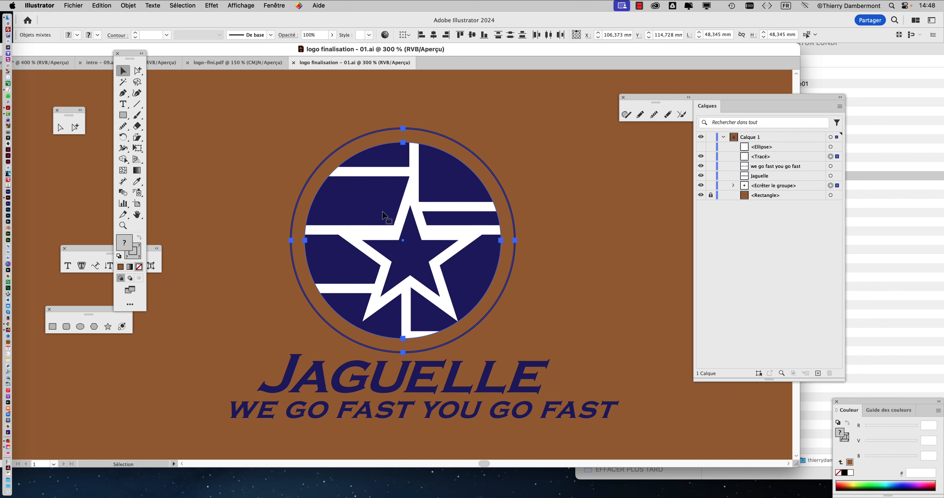
{"action": "key", "text": "space"}
{"action": "left_click_drag", "start_coordinate": [348, 221], "coordinate": [275, 212]}
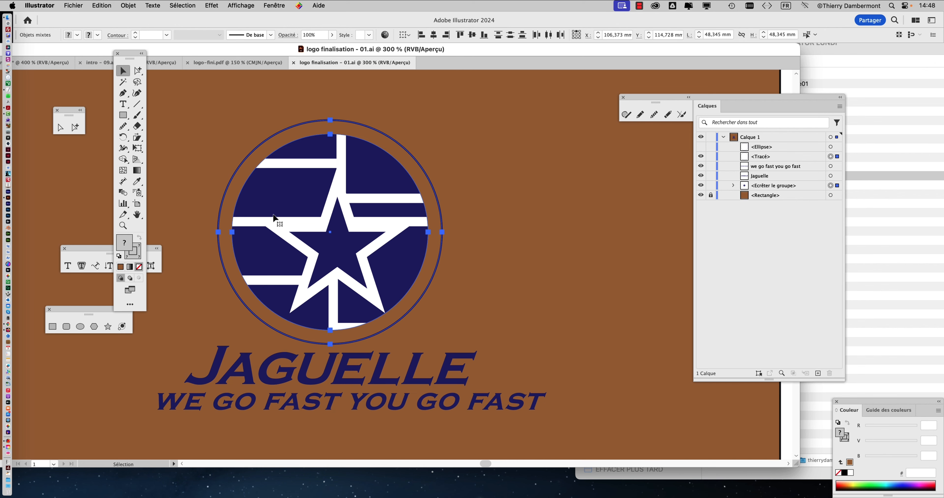
{"action": "left_click", "coordinate": [128, 6]}
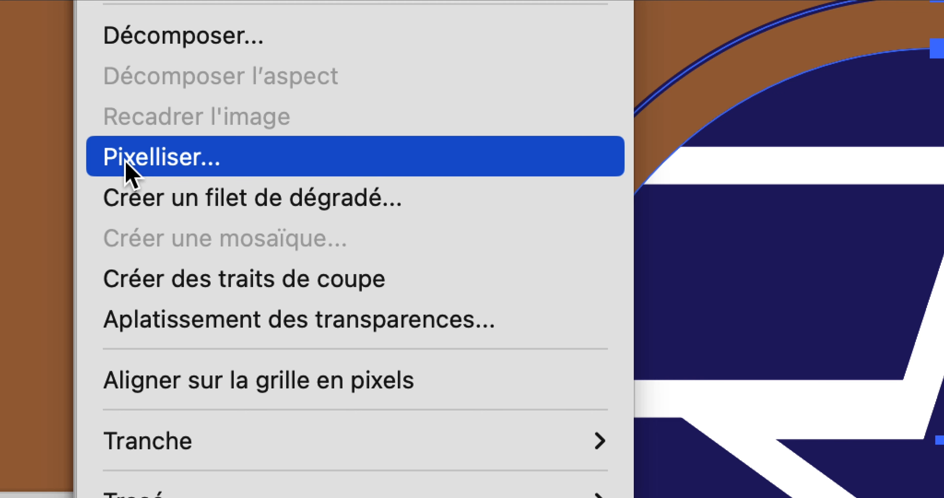
{"action": "left_click", "coordinate": [126, 164]}
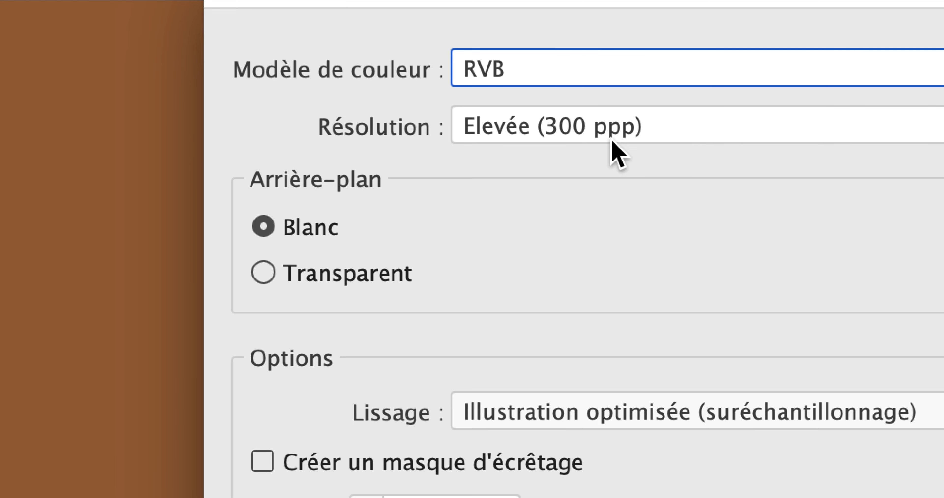
Set the rasterization resolution to a custom value of 600 ppi.
{"action": "left_click", "coordinate": [611, 139]}
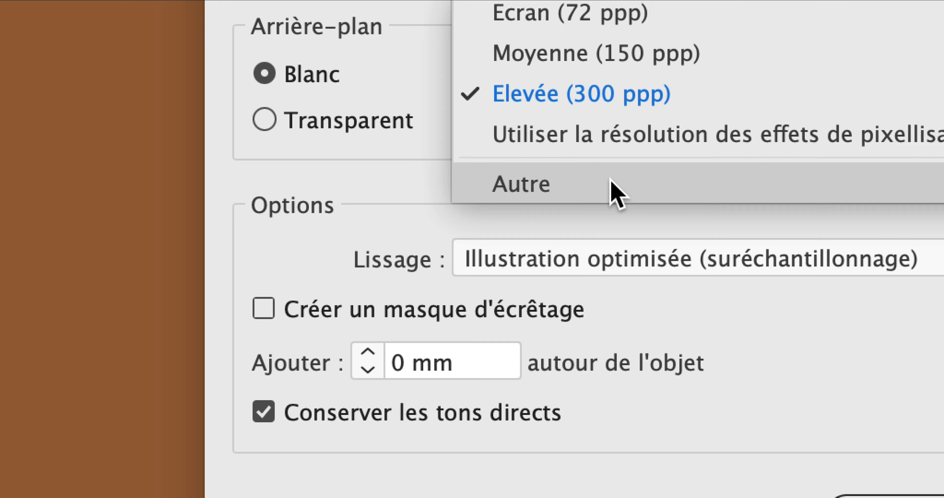
{"action": "left_click", "coordinate": [610, 182]}
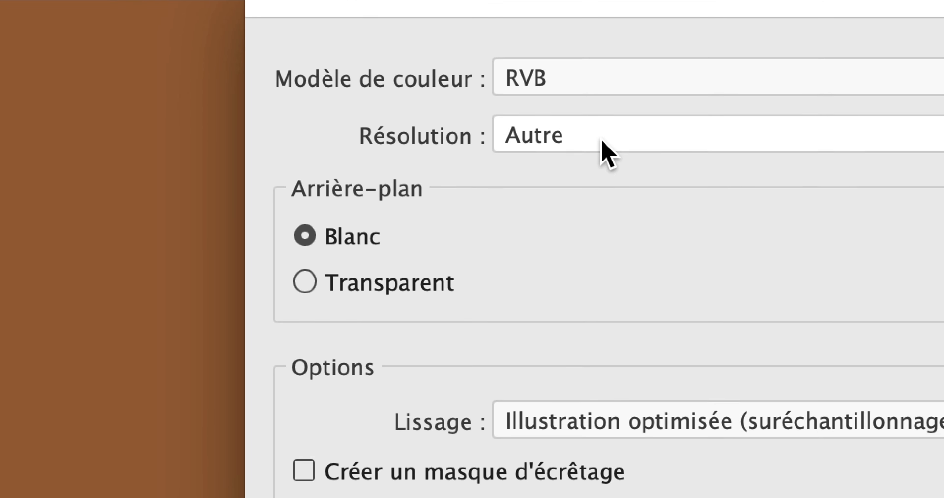
{"action": "left_click", "coordinate": [602, 140]}
{"action": "left_click", "coordinate": [629, 351]}
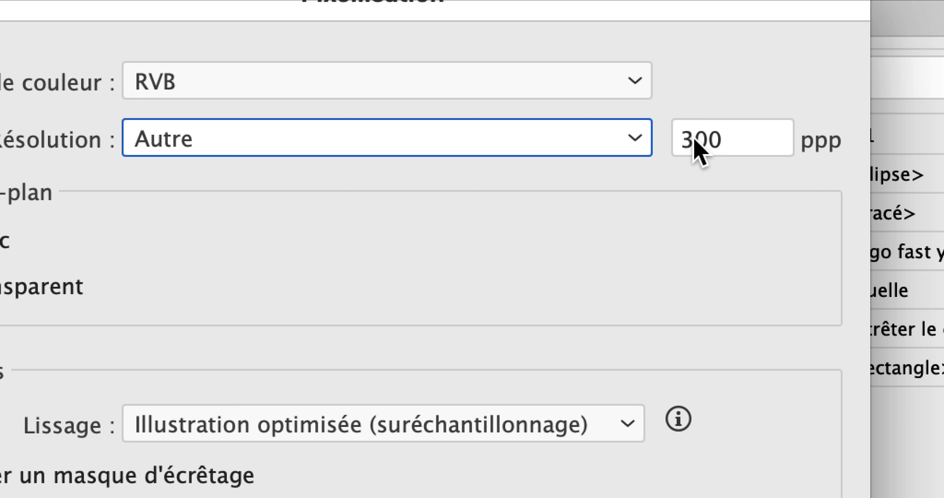
{"action": "left_click_drag", "start_coordinate": [701, 138], "coordinate": [690, 137]}
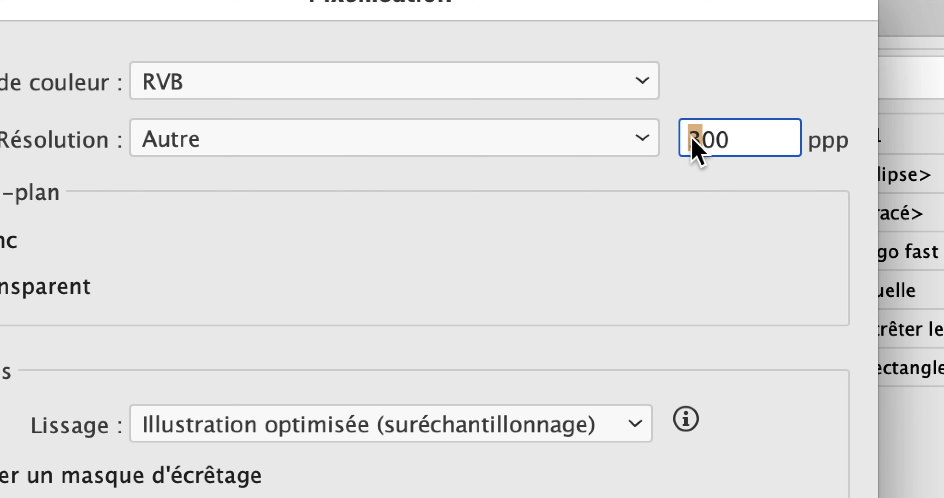
{"action": "type", "text": "6"}
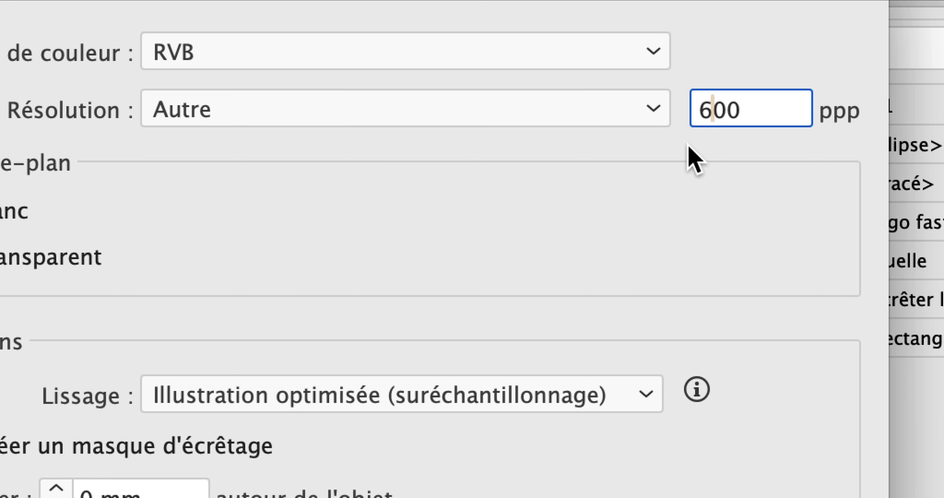
{"action": "left_click", "coordinate": [688, 146]}
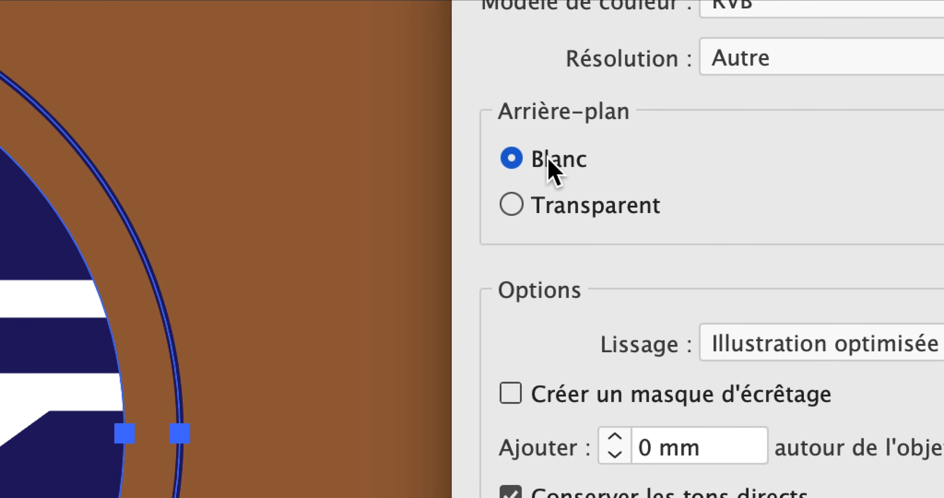
Choose a transparent background, keep the RVB colour model and rasterize the emblem with these settings.
{"action": "left_click", "coordinate": [368, 268]}
{"action": "left_click", "coordinate": [551, 150]}
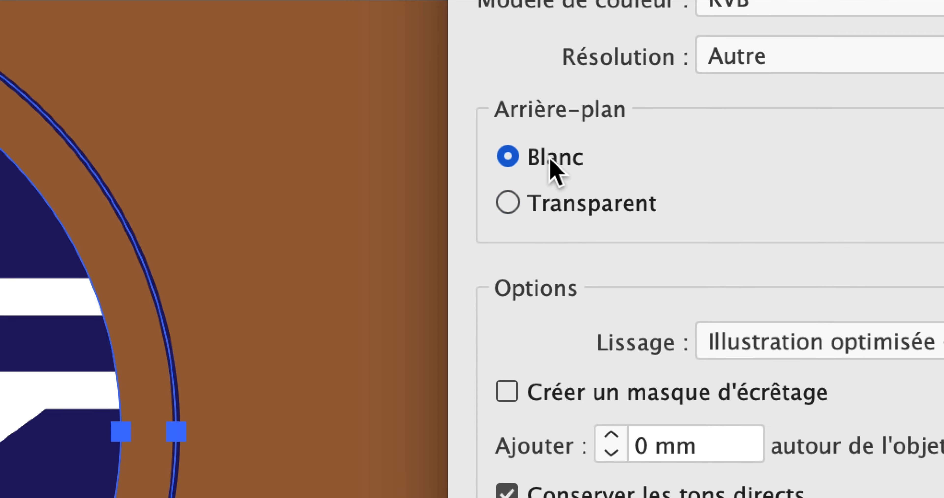
{"action": "left_click", "coordinate": [550, 194]}
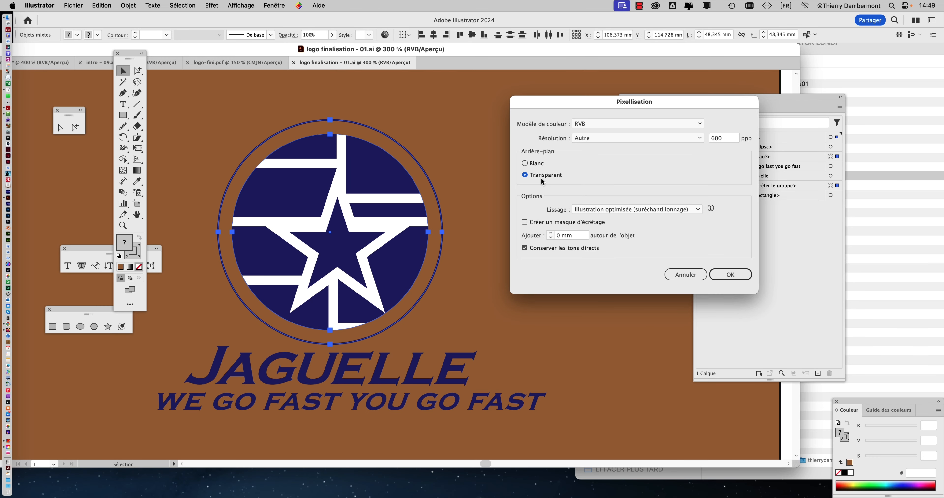
{"action": "left_click", "coordinate": [730, 275]}
{"action": "left_click_drag", "start_coordinate": [637, 107], "coordinate": [570, 78]}
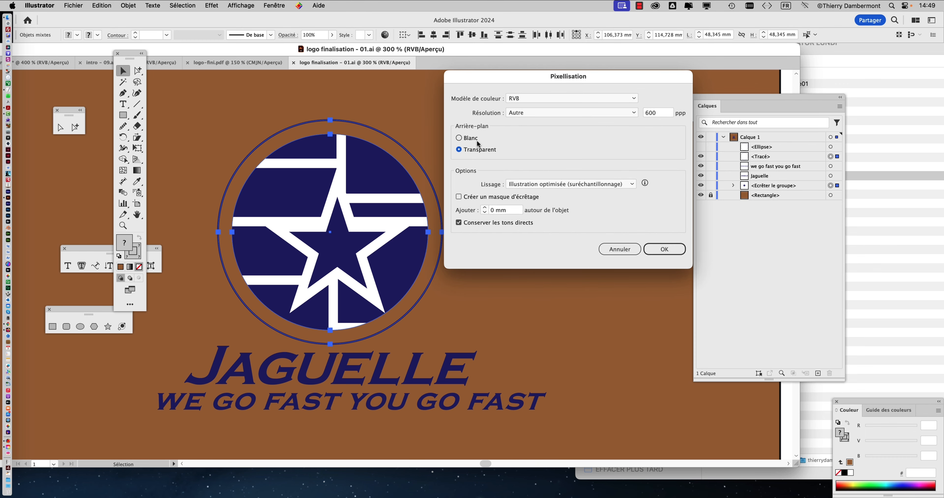
{"action": "left_click", "coordinate": [530, 99]}
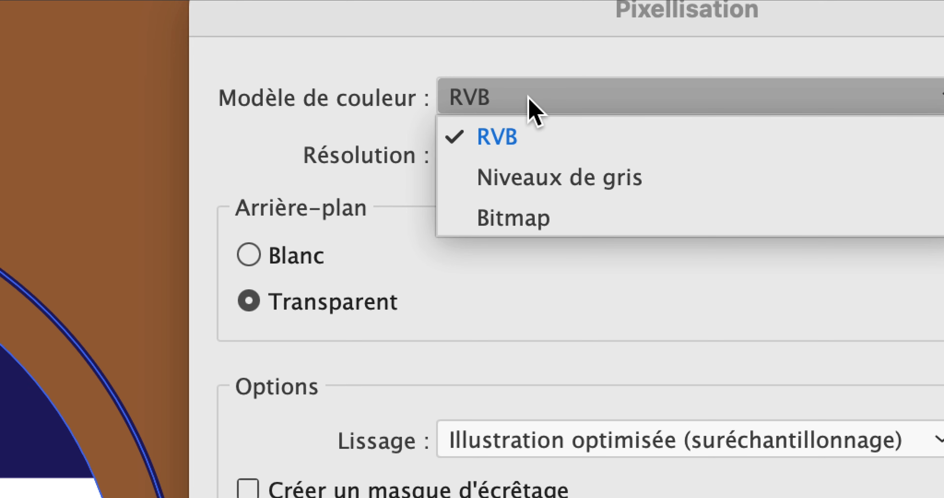
{"action": "left_click", "coordinate": [548, 70]}
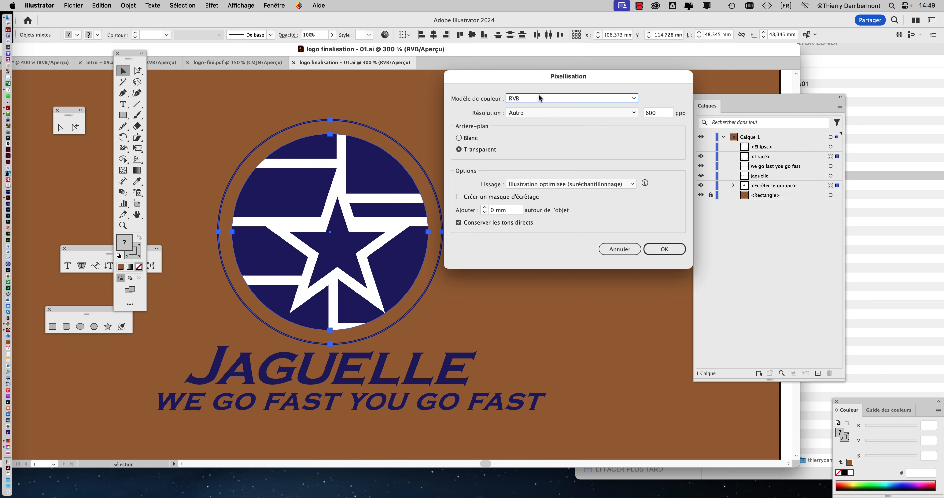
{"action": "left_click", "coordinate": [658, 248]}
{"action": "left_click", "coordinate": [654, 244]}
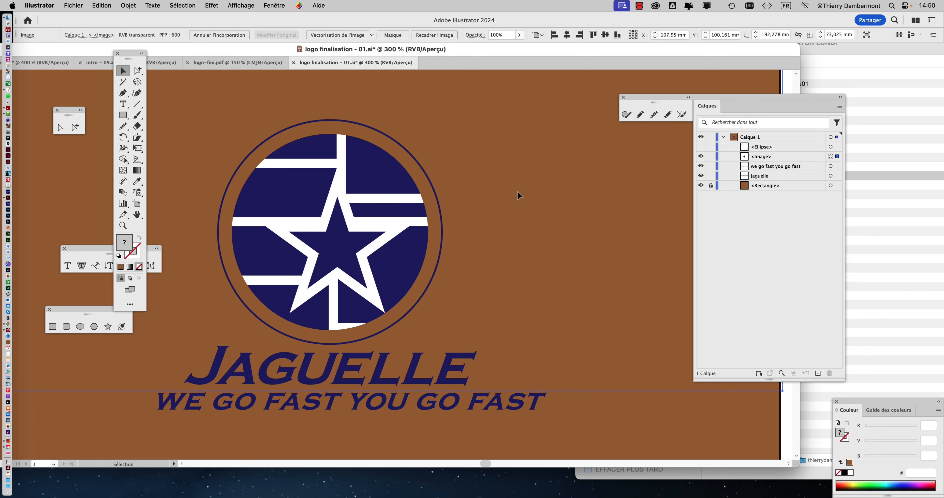
Examine the pixel edges of the rasterized emblem around the star and its white bands.
{"action": "scroll", "coordinate": [330, 151], "scroll_direction": "up", "scroll_amount": 3}
{"action": "scroll", "coordinate": [330, 152], "scroll_direction": "up", "scroll_amount": 3}
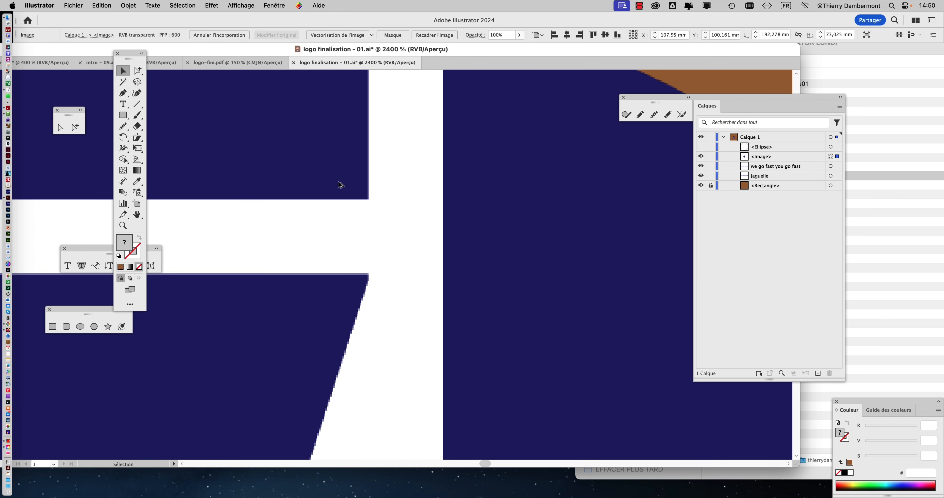
{"action": "key", "text": "space"}
{"action": "left_click_drag", "start_coordinate": [341, 205], "coordinate": [446, 130]}
{"action": "left_click_drag", "start_coordinate": [443, 217], "coordinate": [483, 55]}
{"action": "left_click_drag", "start_coordinate": [452, 227], "coordinate": [462, 184]}
{"action": "scroll", "coordinate": [529, 173], "scroll_direction": "up", "scroll_amount": 4}
{"action": "scroll", "coordinate": [530, 176], "scroll_direction": "down", "scroll_amount": 4}
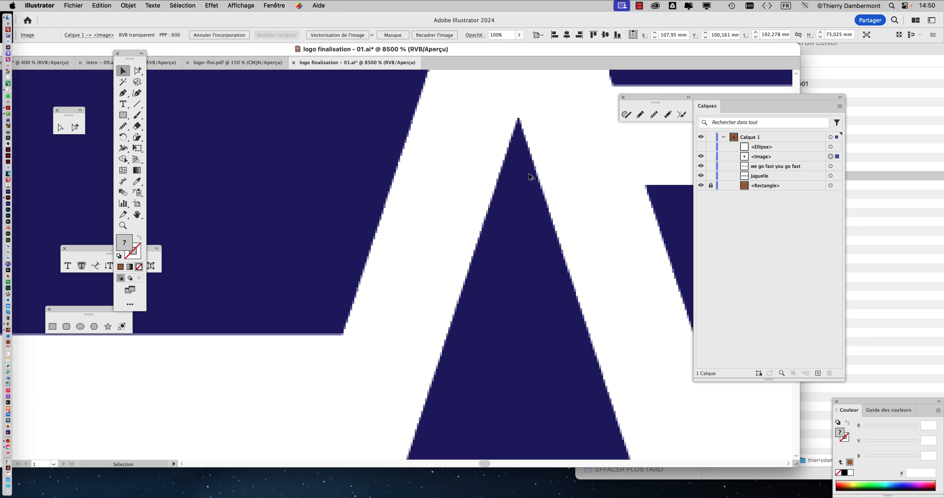
{"action": "scroll", "coordinate": [494, 197], "scroll_direction": "down", "scroll_amount": 2}
{"action": "scroll", "coordinate": [569, 396], "scroll_direction": "up", "scroll_amount": 8}
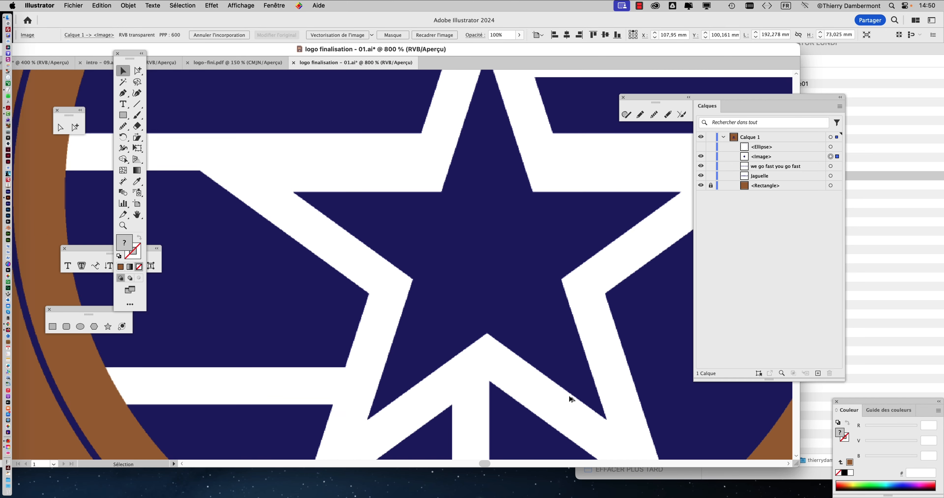
{"action": "scroll", "coordinate": [569, 396], "scroll_direction": "down", "scroll_amount": 8}
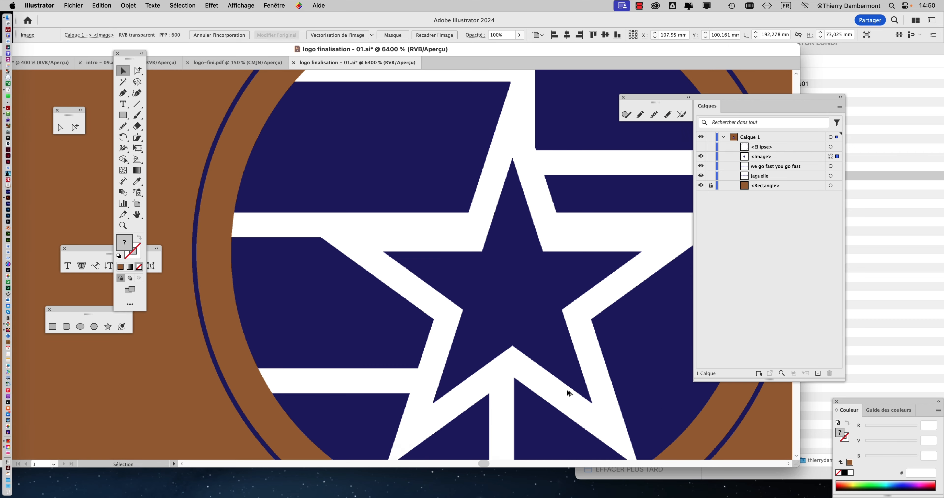
{"action": "scroll", "coordinate": [569, 395], "scroll_direction": "down", "scroll_amount": 5}
{"action": "scroll", "coordinate": [569, 396], "scroll_direction": "right", "scroll_amount": 5}
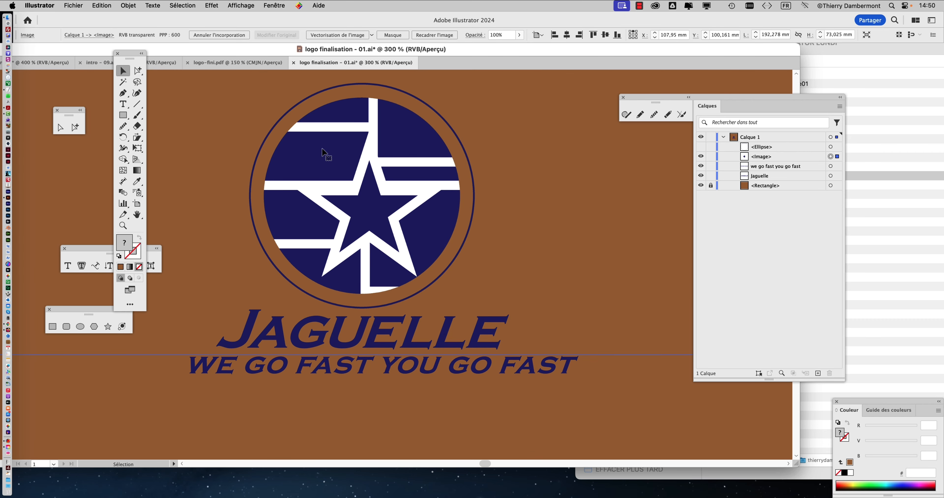
Check the rasterized image's extent in outline display, return to preview display and inspect the emblem on the brown background.
{"action": "key", "text": "super+y"}
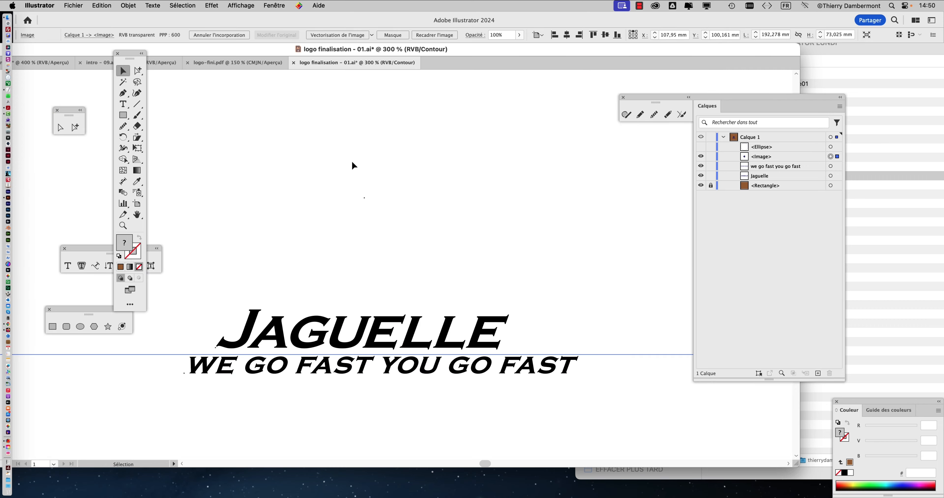
{"action": "key", "text": "super+1"}
{"action": "key", "text": "super+minus"}
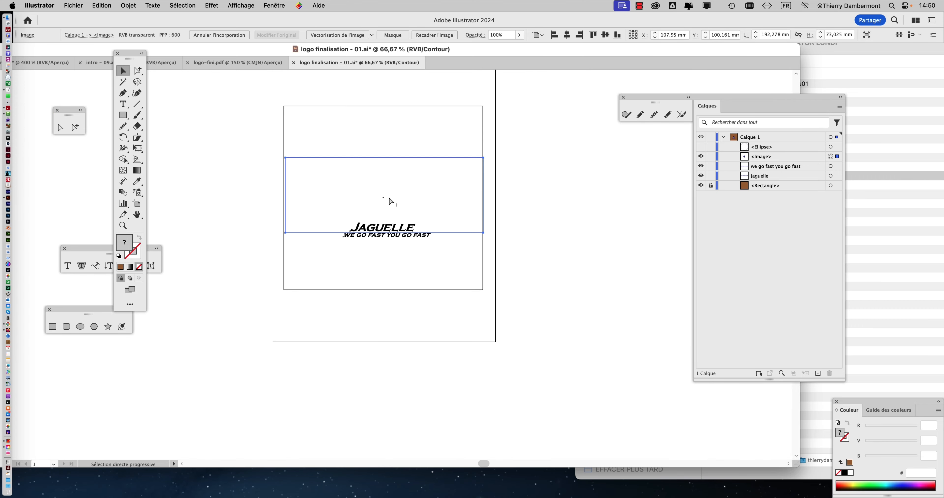
{"action": "key", "text": "super+y"}
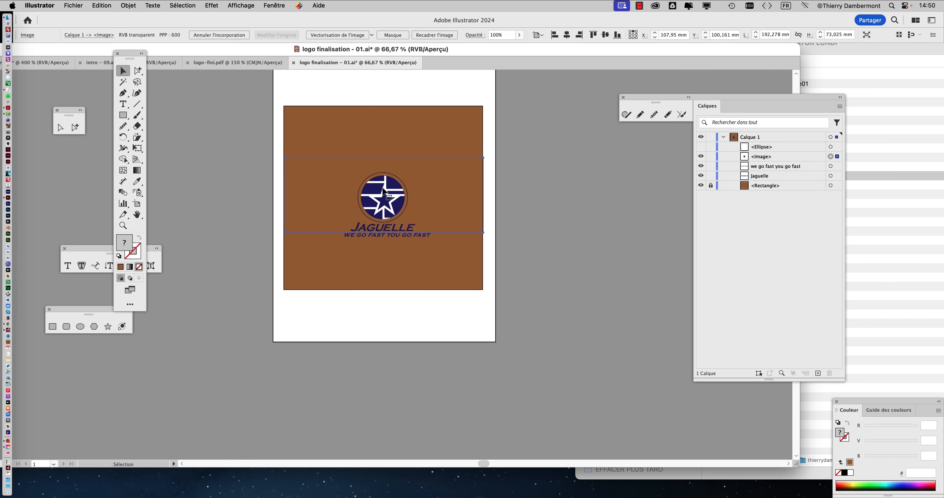
{"action": "scroll", "coordinate": [380, 193], "scroll_direction": "up", "scroll_amount": 10}
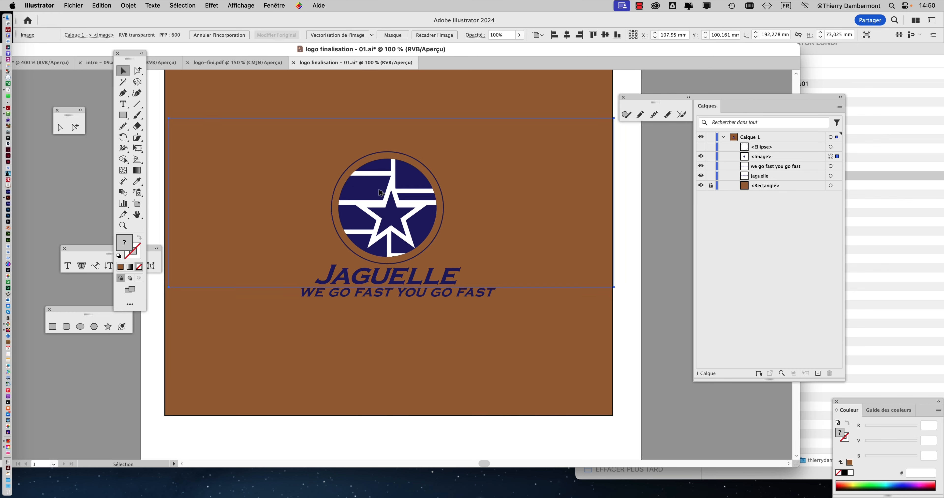
{"action": "scroll", "coordinate": [380, 193], "scroll_direction": "down", "scroll_amount": 5}
{"action": "scroll", "coordinate": [380, 193], "scroll_direction": "up", "scroll_amount": 6}
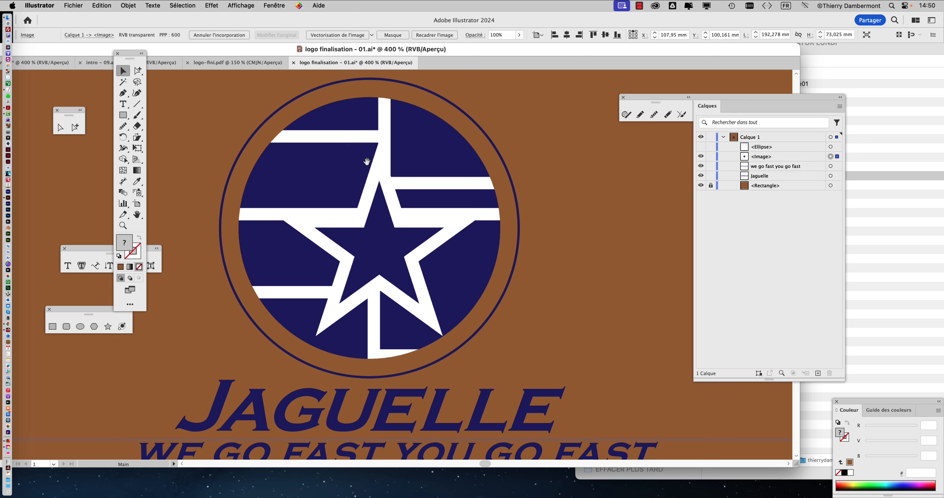
{"action": "left_click_drag", "start_coordinate": [366, 161], "coordinate": [316, 183]}
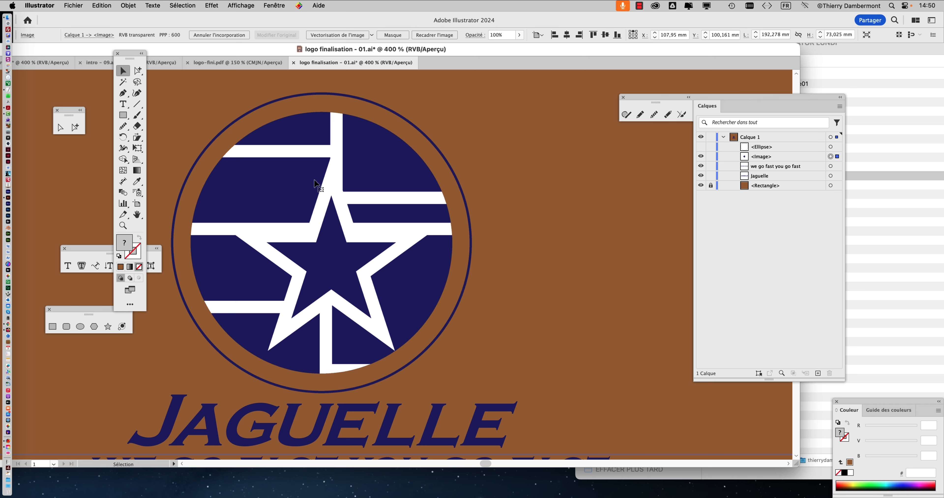
{"action": "scroll", "coordinate": [281, 239], "scroll_direction": "up", "scroll_amount": 1}
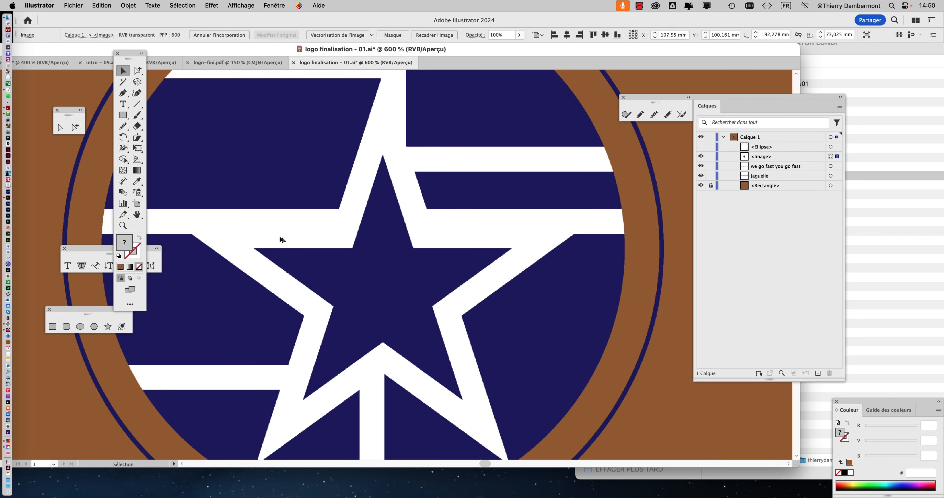
{"action": "scroll", "coordinate": [280, 239], "scroll_direction": "down", "scroll_amount": 2}
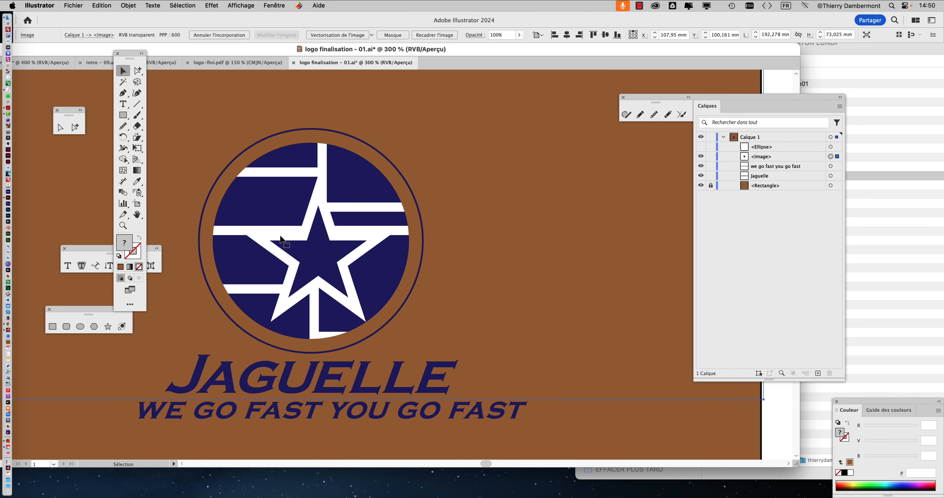
{"action": "scroll", "coordinate": [324, 198], "scroll_direction": "down", "scroll_amount": 3}
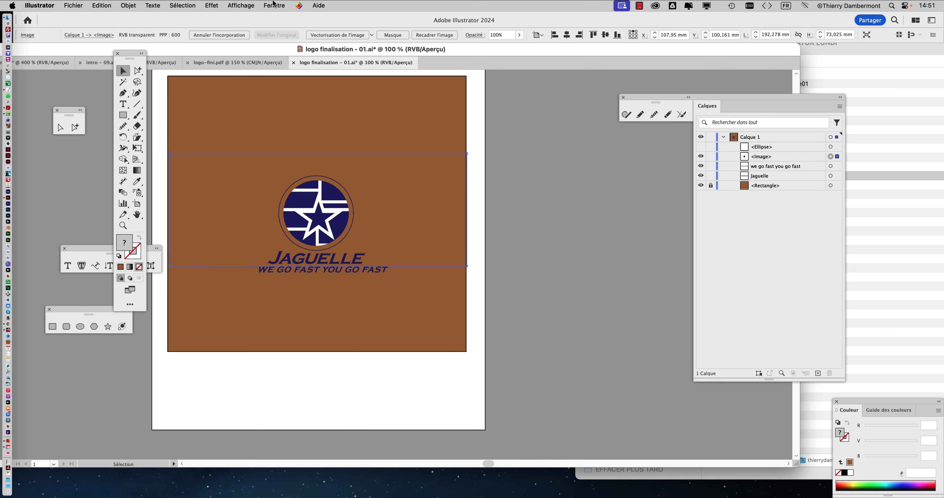
Display the Image Trace settings for the rasterized emblem.
{"action": "left_click", "coordinate": [273, 6]}
{"action": "scroll", "coordinate": [293, 183], "scroll_direction": "down", "scroll_amount": 5}
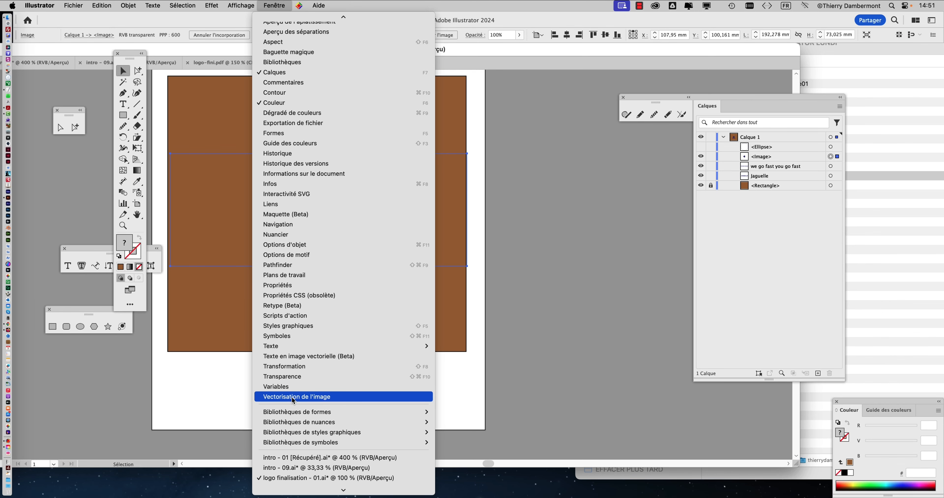
{"action": "left_click", "coordinate": [533, 308]}
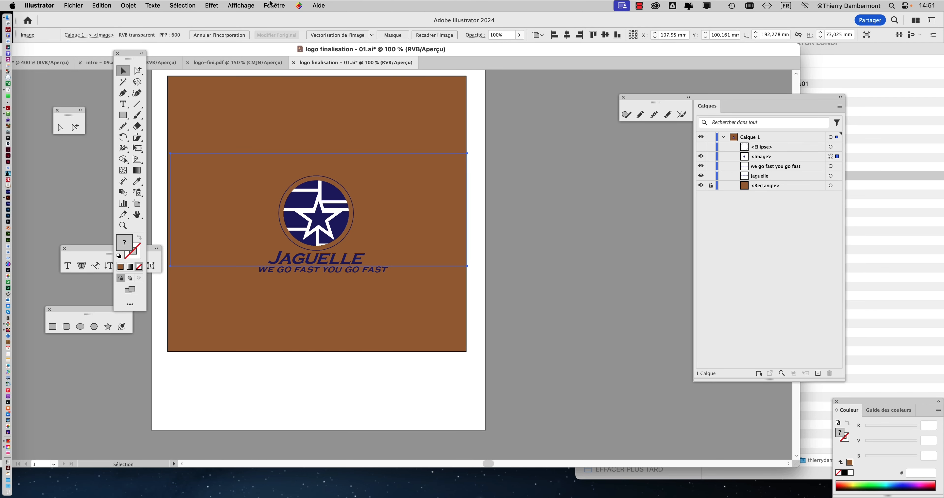
{"action": "left_click", "coordinate": [273, 6]}
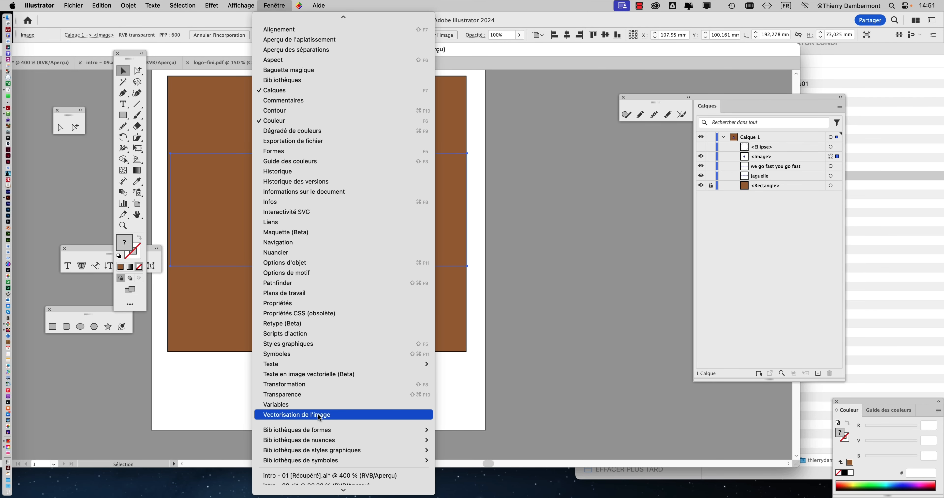
{"action": "left_click", "coordinate": [318, 415]}
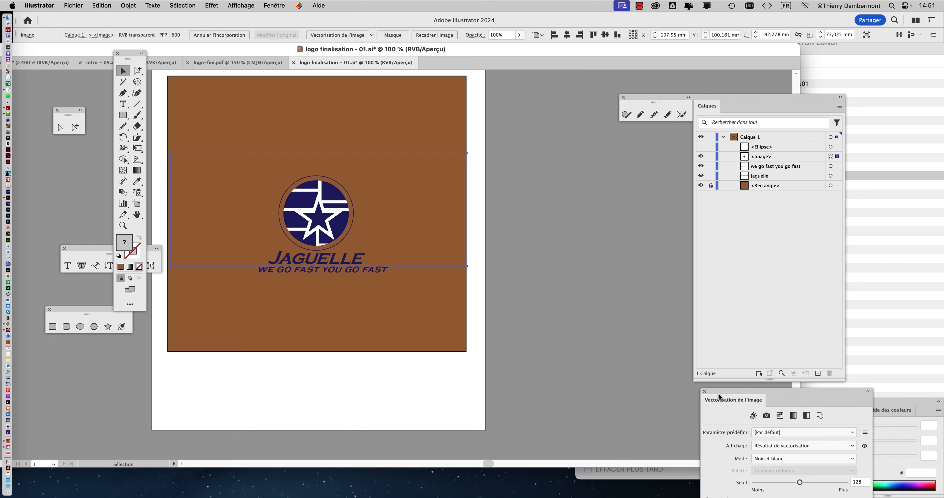
Turn on the preview of the emblem's black-and-white image trace and agree to trace the large image.
{"action": "left_click_drag", "start_coordinate": [719, 400], "coordinate": [520, 144]}
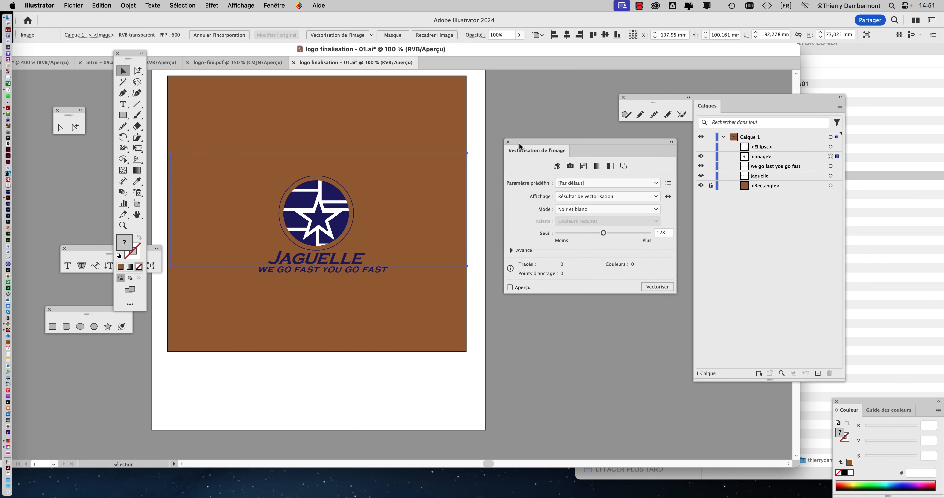
{"action": "left_click_drag", "start_coordinate": [519, 144], "coordinate": [496, 141]}
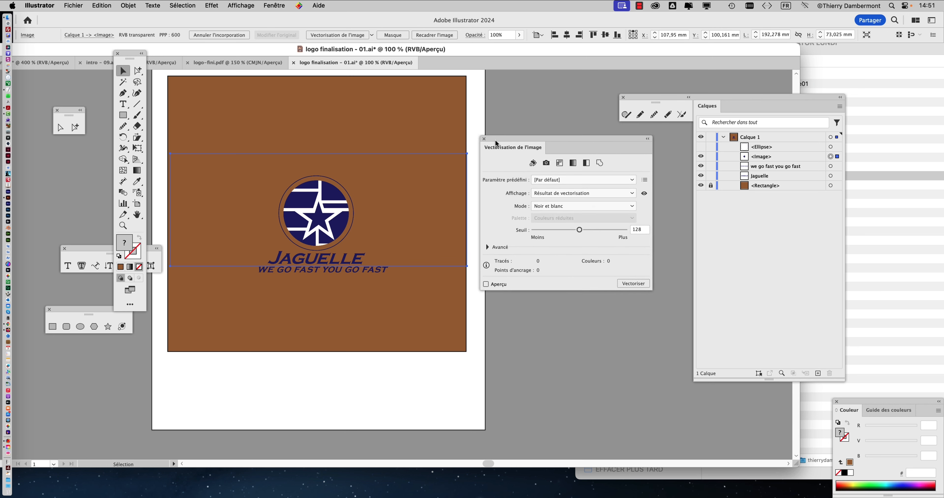
{"action": "key", "text": "super"}
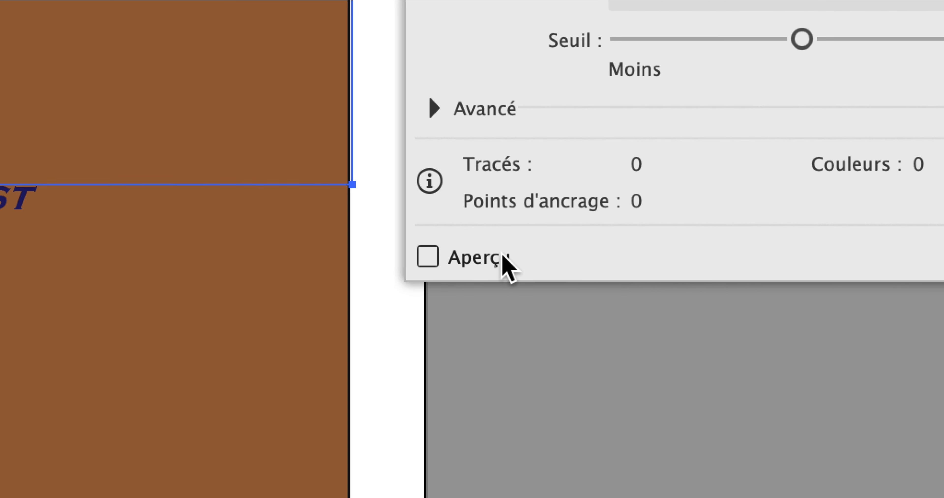
{"action": "left_click", "coordinate": [463, 261]}
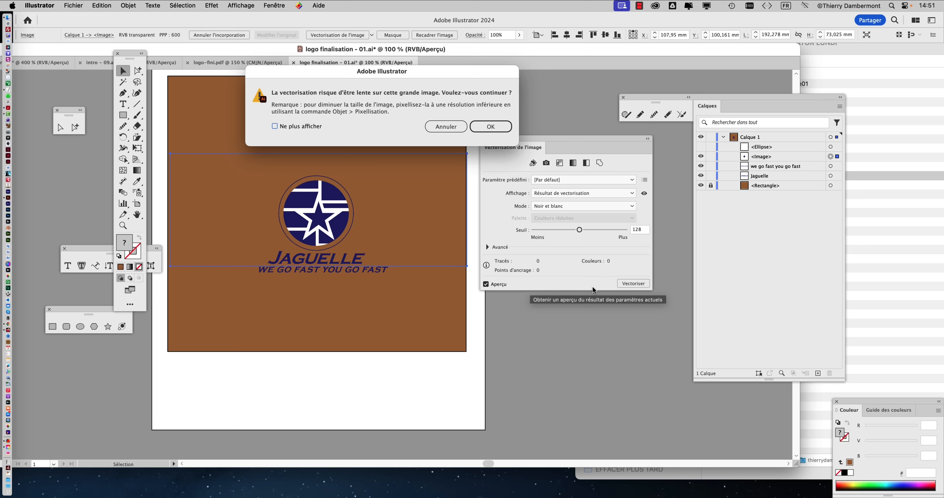
{"action": "mouse_move", "coordinate": [360, 76]}
{"action": "left_mouse_down"}
{"action": "mouse_move", "coordinate": [440, 130]}
{"action": "mouse_move", "coordinate": [377, 77]}
{"action": "left_mouse_up"}
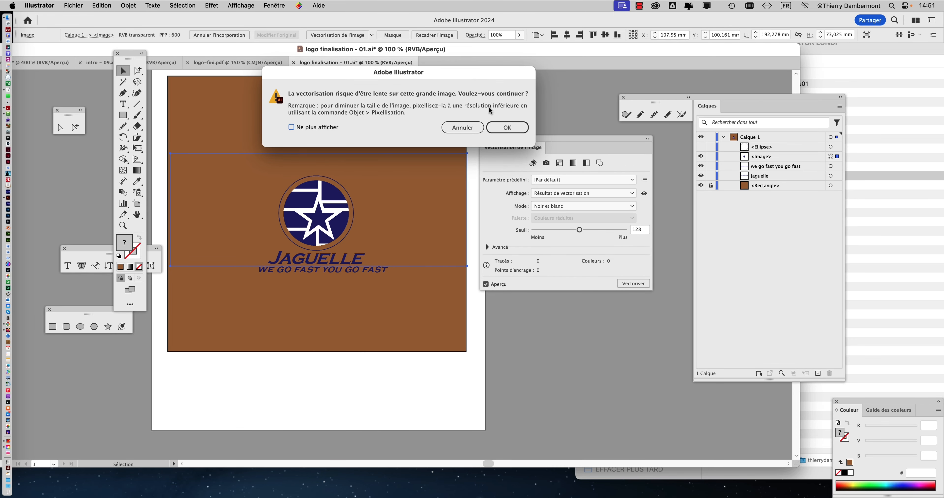
{"action": "left_click", "coordinate": [518, 129]}
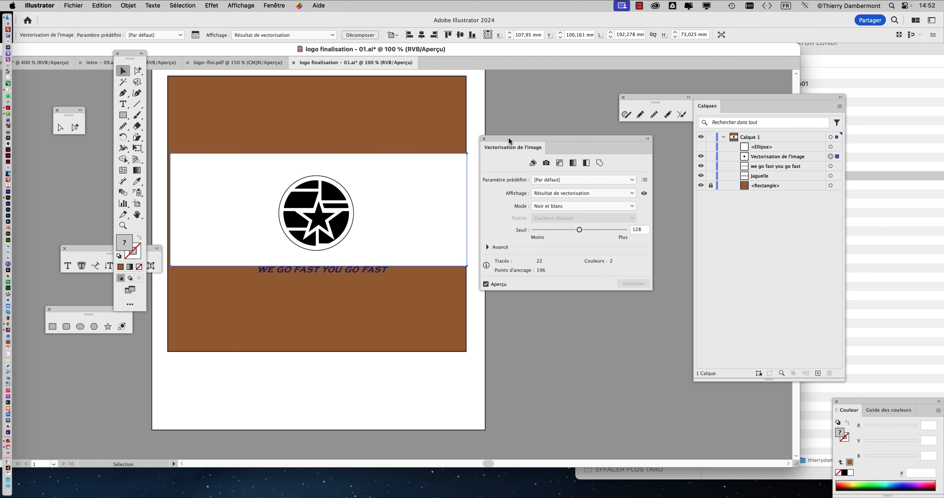
Expand the advanced trace options and set the emblem's trace to ignore the white colour.
{"action": "left_click_drag", "start_coordinate": [509, 137], "coordinate": [525, 148]}
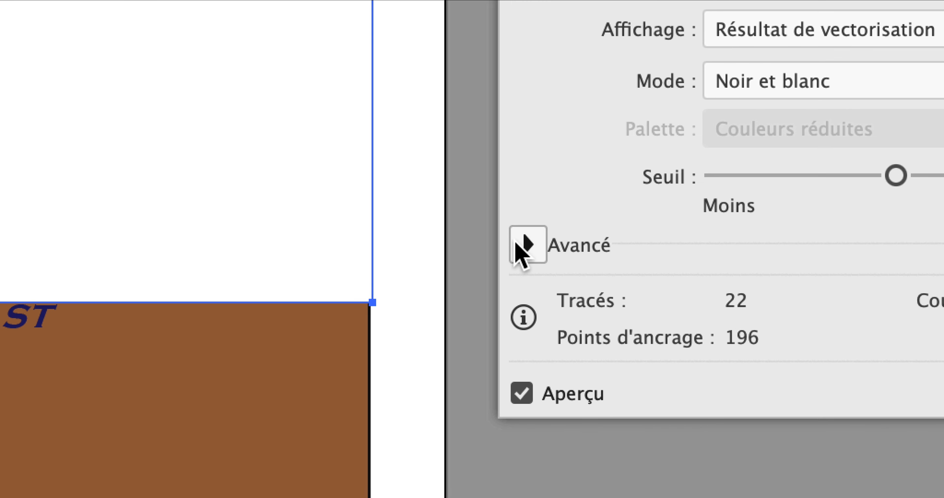
{"action": "left_click", "coordinate": [300, 368]}
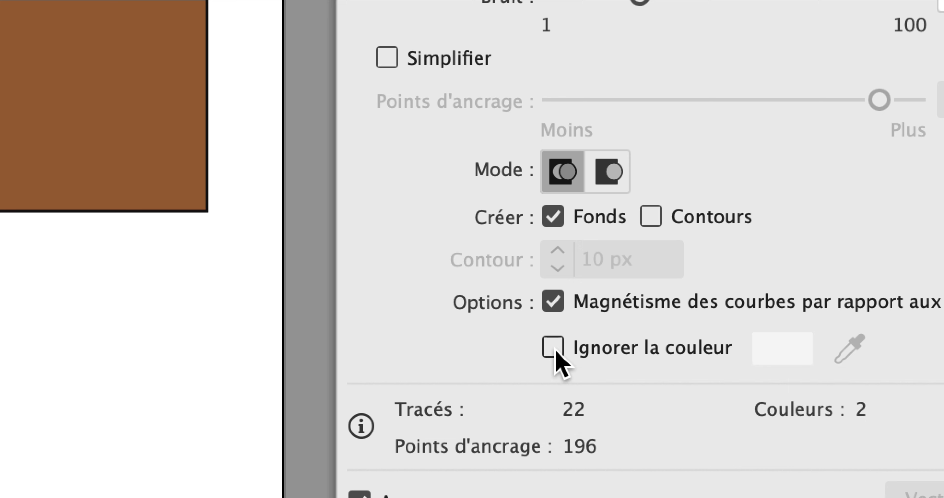
{"action": "left_click", "coordinate": [556, 351]}
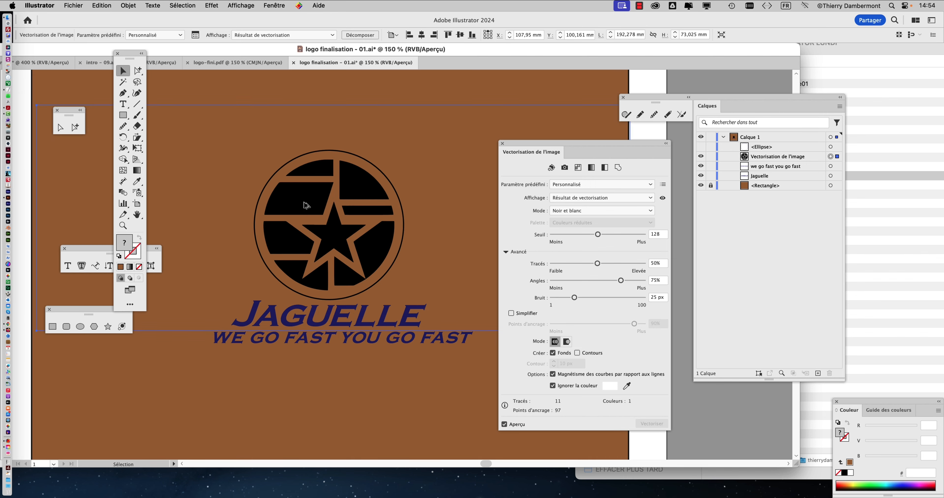
Try the trace's Angles at 15% on the star's corners, and set Angles to 100% and Tracés to 16%.
{"action": "scroll", "coordinate": [316, 212], "scroll_direction": "up", "scroll_amount": 3}
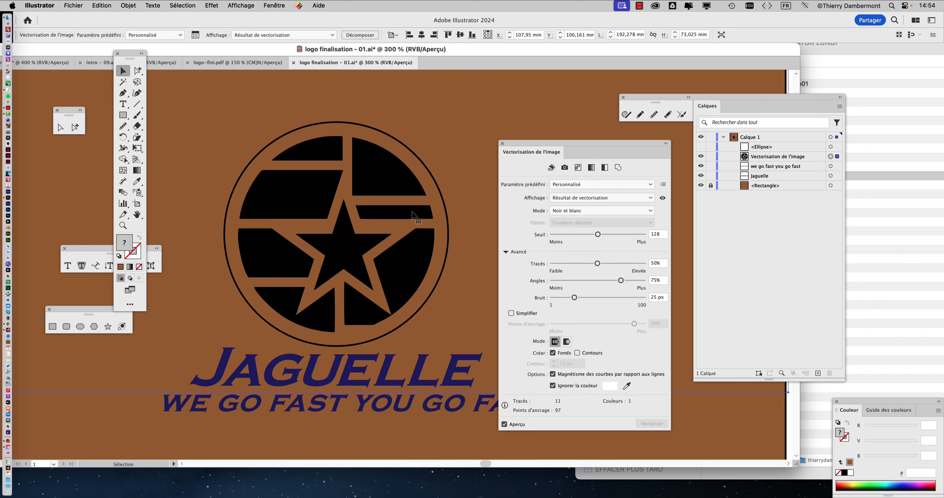
{"action": "scroll", "coordinate": [336, 223], "scroll_direction": "up", "scroll_amount": 4}
{"action": "scroll", "coordinate": [357, 178], "scroll_direction": "up", "scroll_amount": 4}
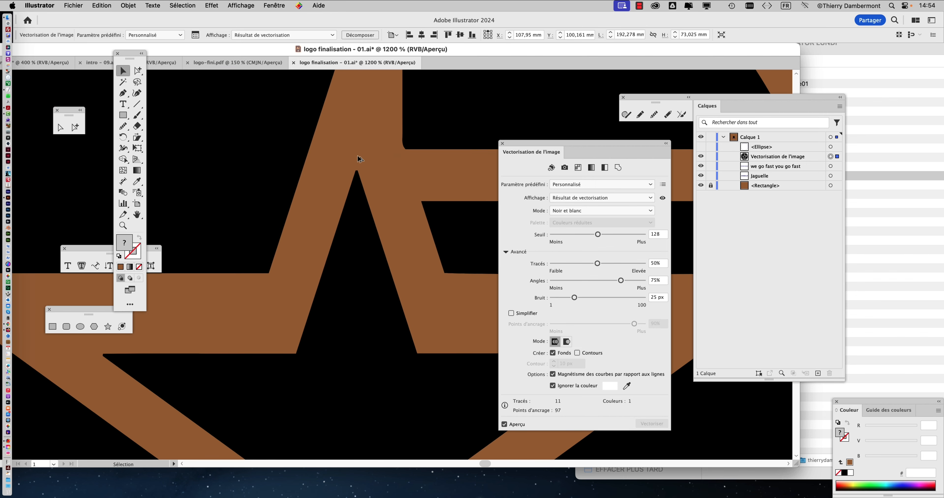
{"action": "scroll", "coordinate": [359, 184], "scroll_direction": "down", "scroll_amount": 2}
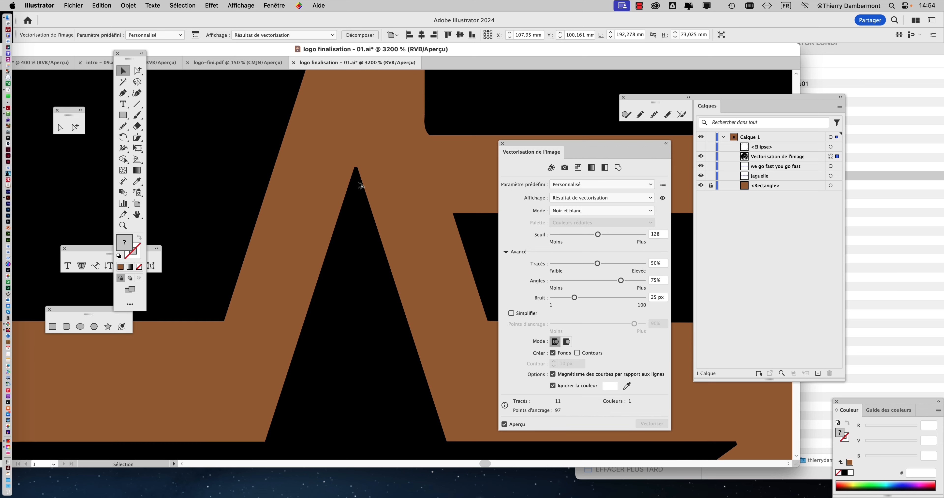
{"action": "scroll", "coordinate": [358, 187], "scroll_direction": "down", "scroll_amount": 1}
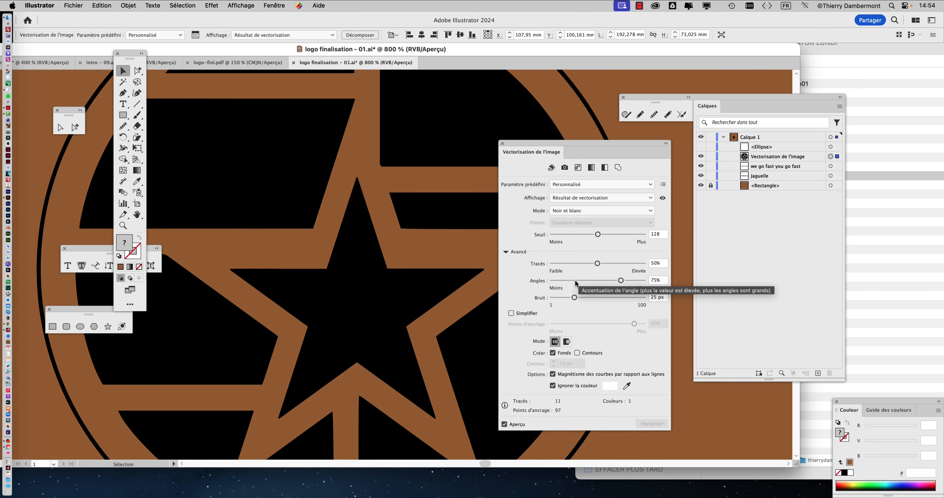
{"action": "left_click", "coordinate": [568, 280]}
{"action": "scroll", "coordinate": [401, 175], "scroll_direction": "up", "scroll_amount": 2}
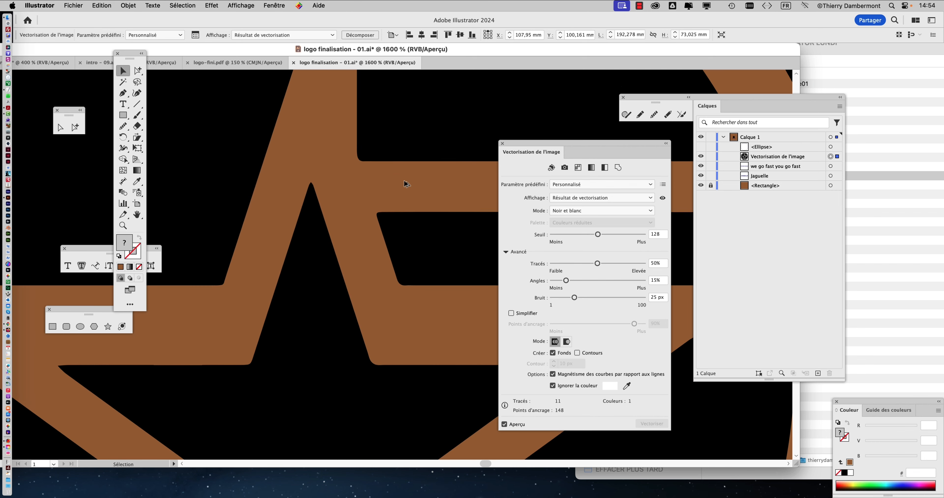
{"action": "left_click", "coordinate": [644, 281]}
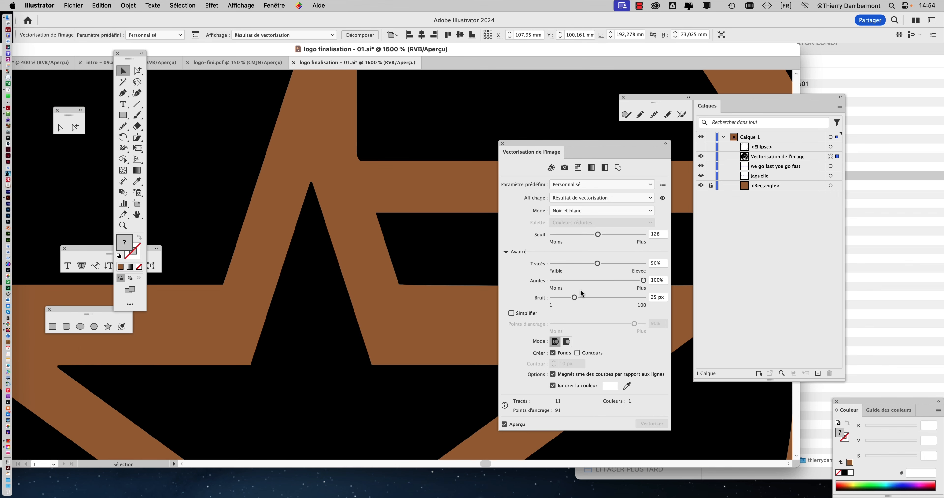
{"action": "left_click", "coordinate": [566, 263]}
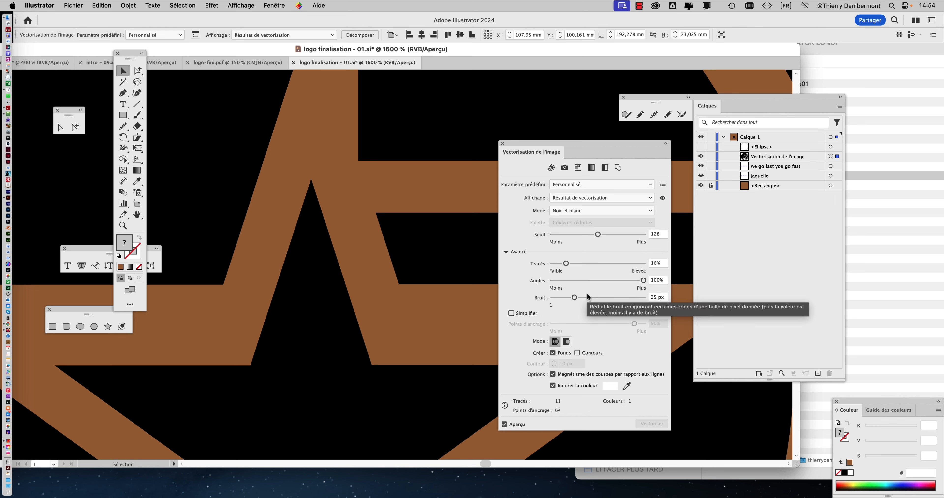
Inspect the traced star and bands of the emblem for sharp corners and straight edges.
{"action": "scroll", "coordinate": [357, 253], "scroll_direction": "down", "scroll_amount": 3}
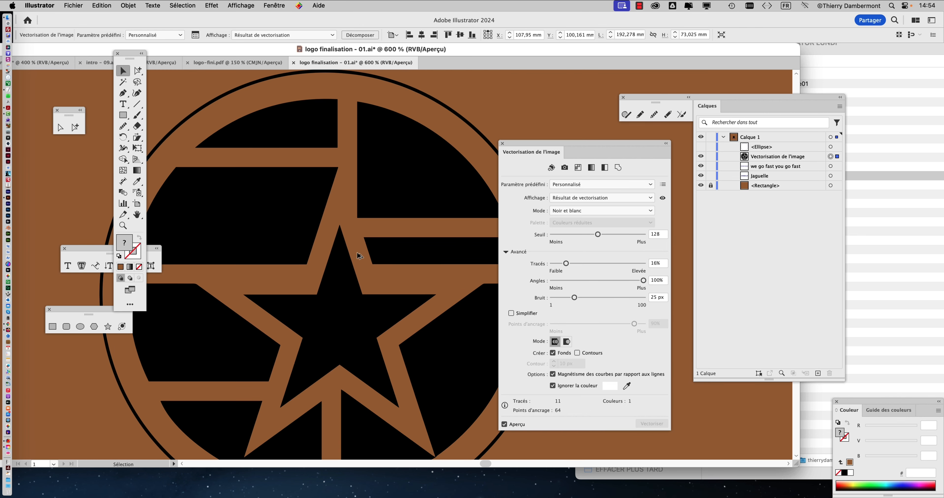
{"action": "scroll", "coordinate": [361, 241], "scroll_direction": "up", "scroll_amount": 3}
{"action": "scroll", "coordinate": [335, 112], "scroll_direction": "up", "scroll_amount": 3}
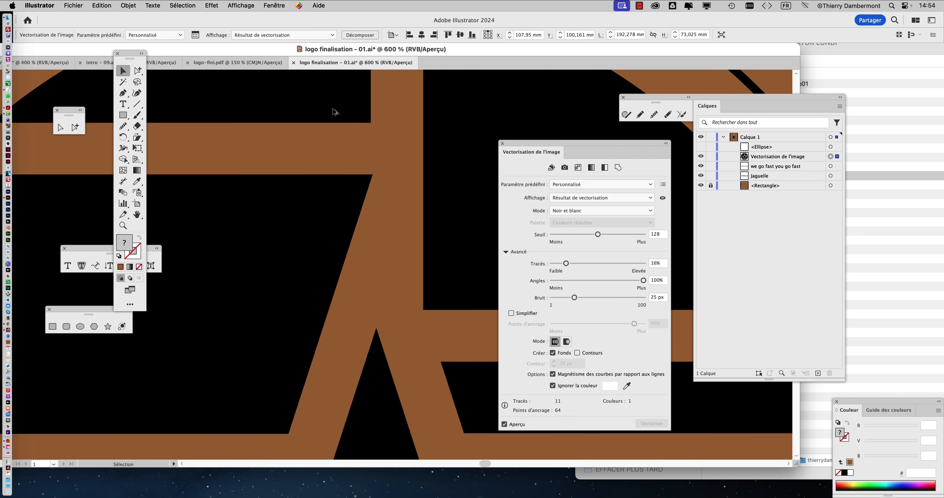
{"action": "scroll", "coordinate": [367, 125], "scroll_direction": "down", "scroll_amount": 3}
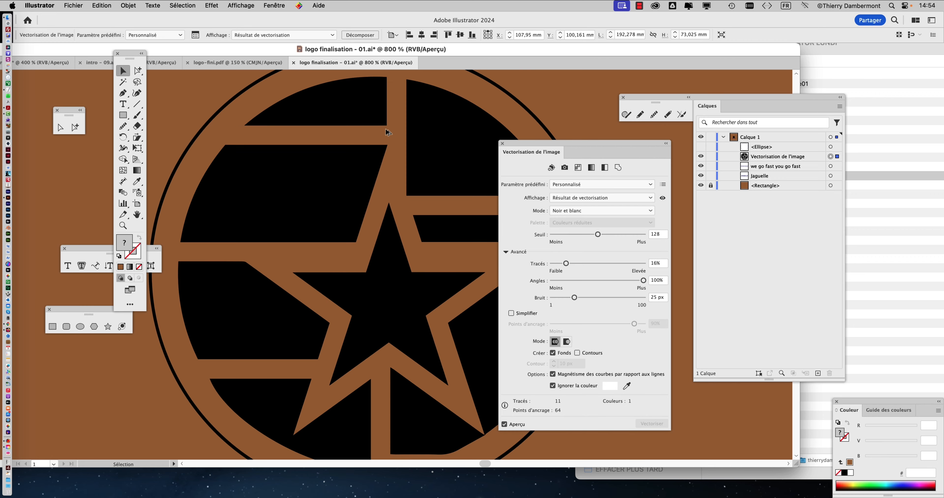
{"action": "scroll", "coordinate": [389, 131], "scroll_direction": "down", "scroll_amount": 5}
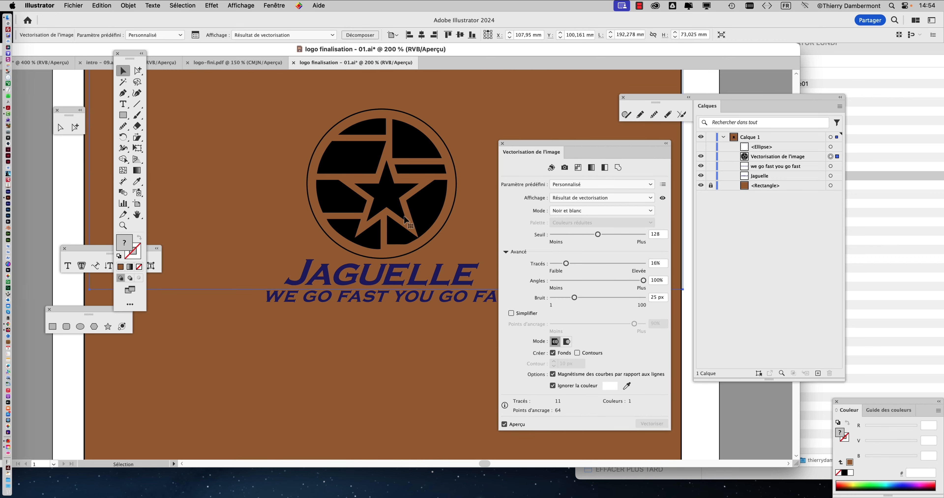
{"action": "scroll", "coordinate": [407, 221], "scroll_direction": "up", "scroll_amount": 1}
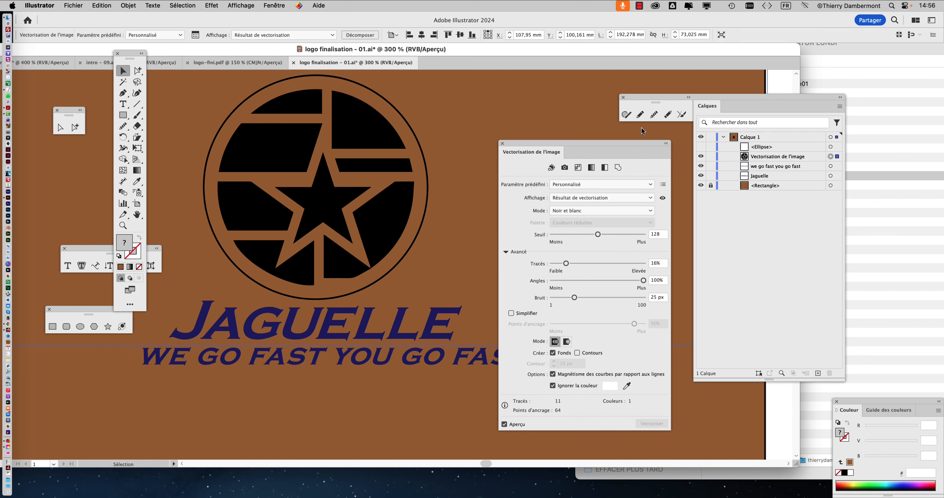
Hide the other applications, enlarge the document window and move the Image Trace settings clear of the logo.
{"action": "key", "text": "alt+super+h"}
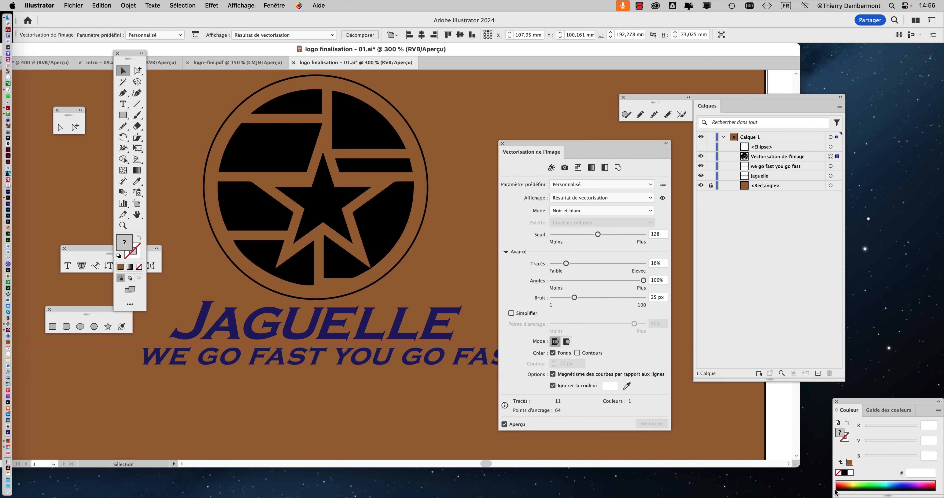
{"action": "double_click", "coordinate": [798, 468]}
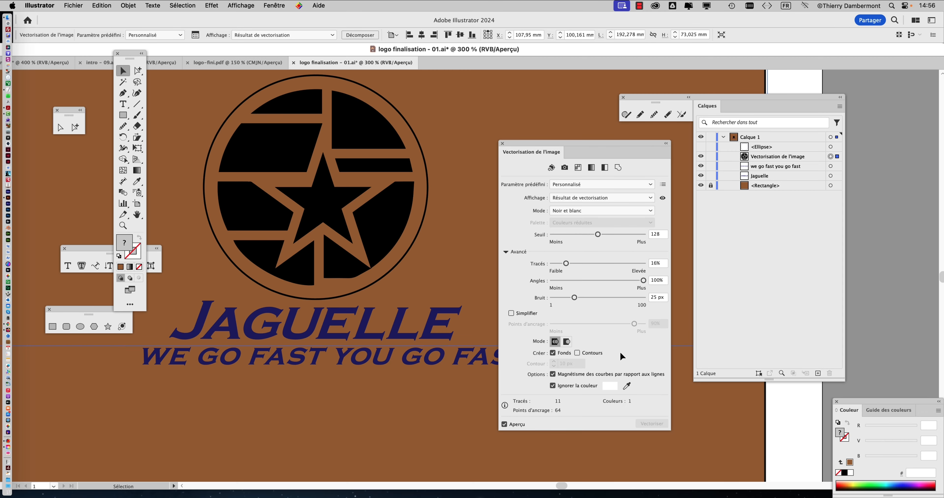
{"action": "scroll", "coordinate": [378, 307], "scroll_direction": "down", "scroll_amount": 2}
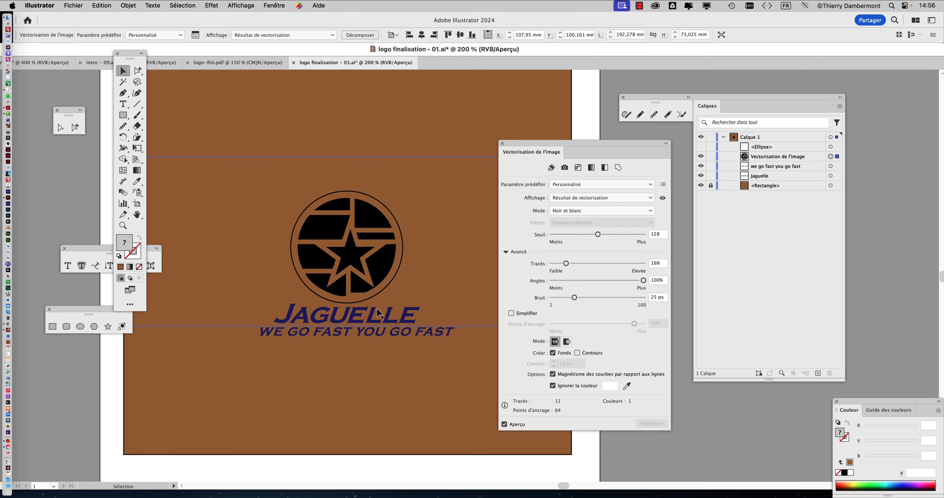
{"action": "scroll", "coordinate": [376, 309], "scroll_direction": "down", "scroll_amount": 1}
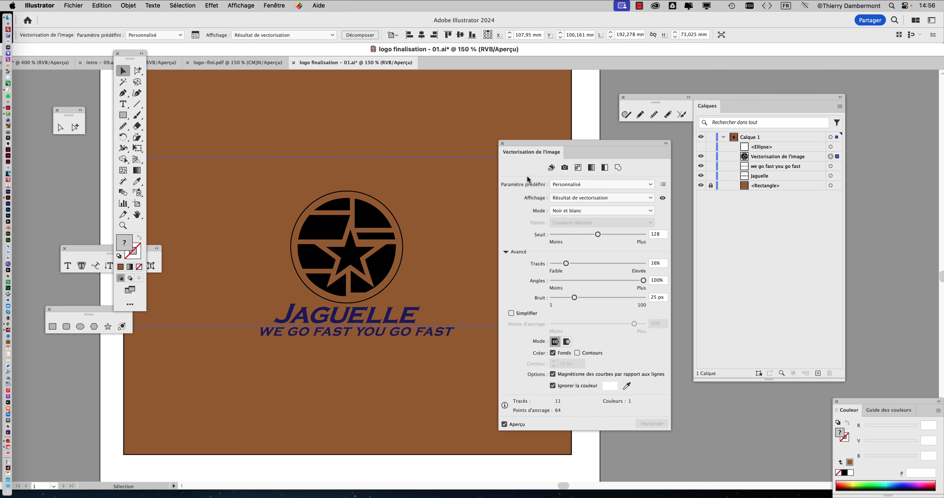
{"action": "left_click_drag", "start_coordinate": [558, 148], "coordinate": [573, 144]}
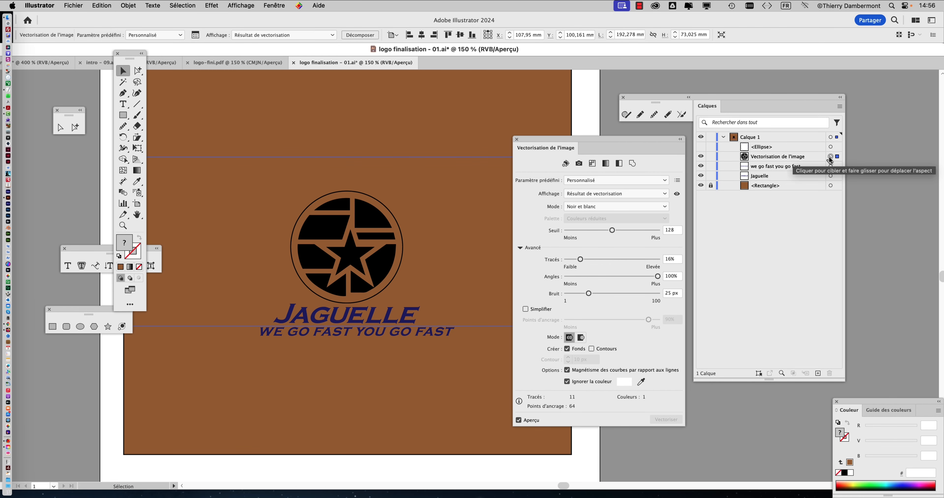
Expand the emblem's image tracing into editable vector paths, check its anchor points and deselect it.
{"action": "left_click", "coordinate": [129, 5]}
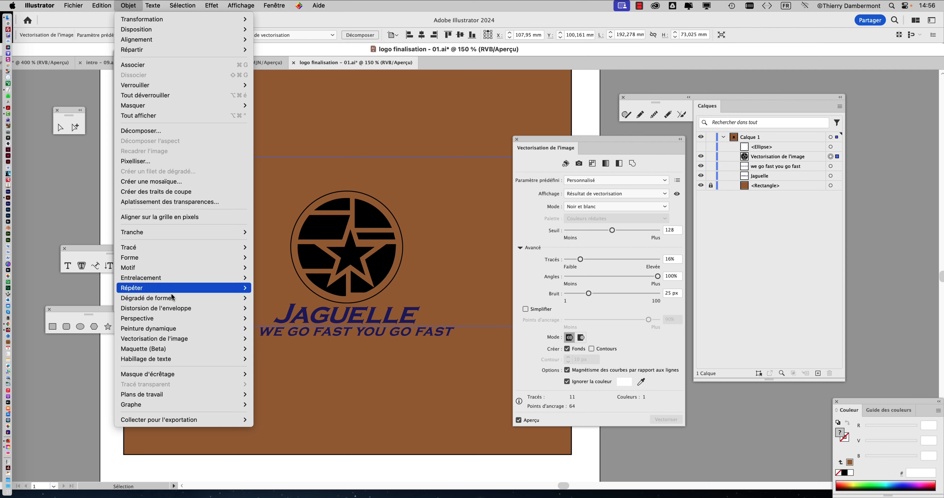
{"action": "mouse_move", "coordinate": [167, 344]}
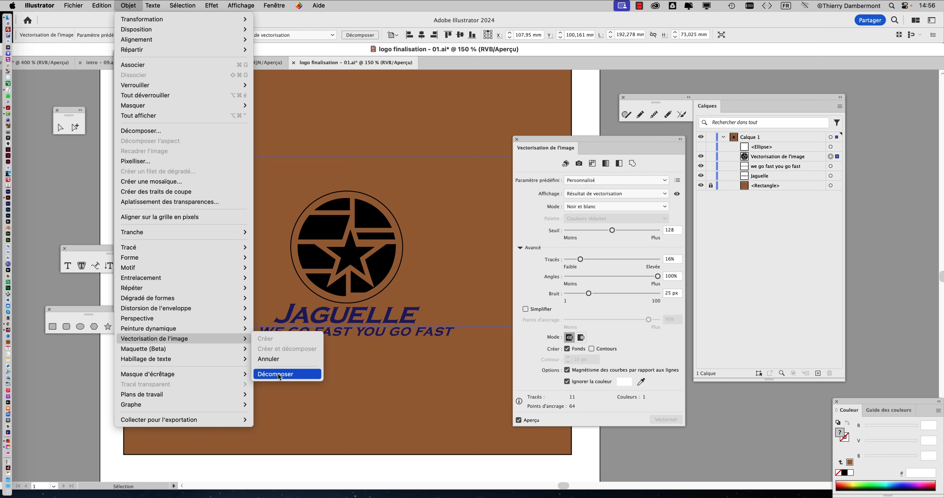
{"action": "left_click", "coordinate": [278, 374]}
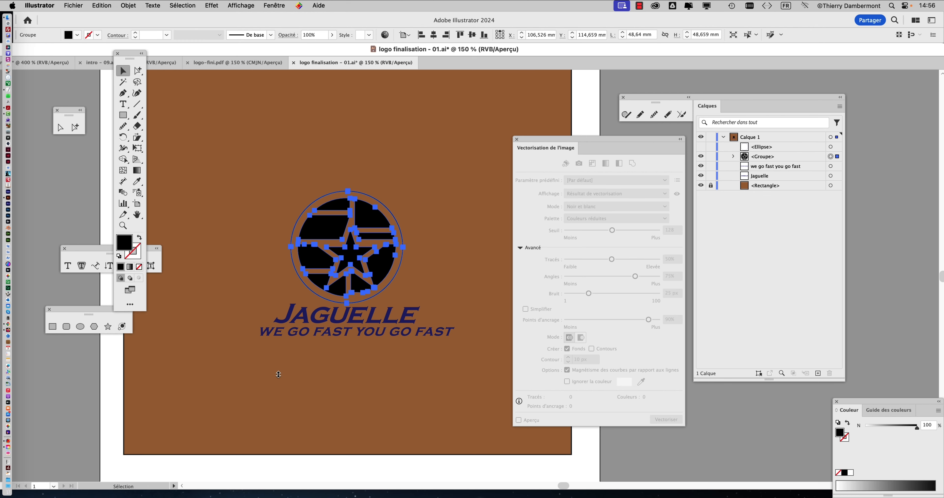
{"action": "scroll", "coordinate": [361, 250], "scroll_direction": "up", "scroll_amount": 4}
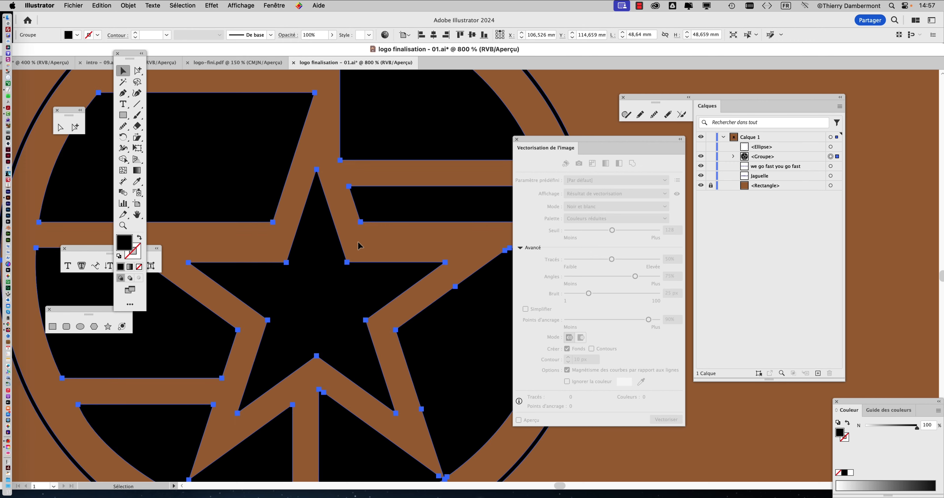
{"action": "scroll", "coordinate": [358, 243], "scroll_direction": "down", "scroll_amount": 3}
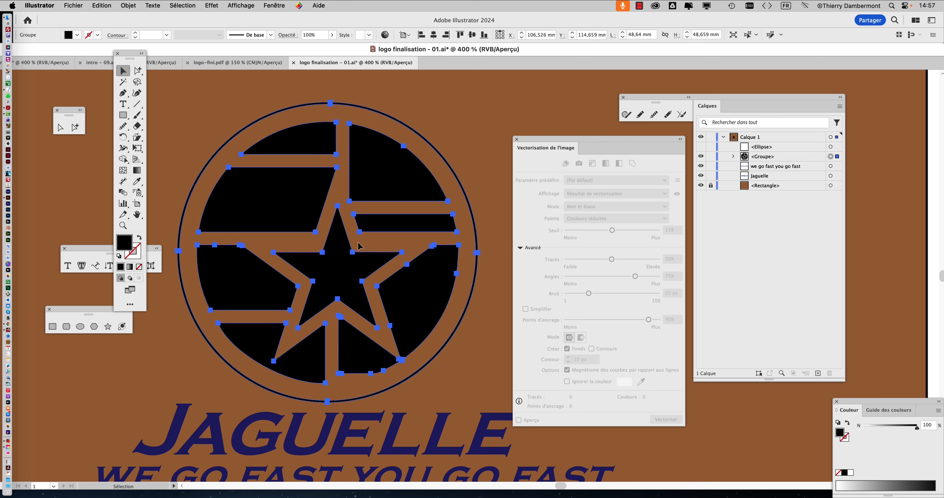
{"action": "left_click", "coordinate": [442, 137]}
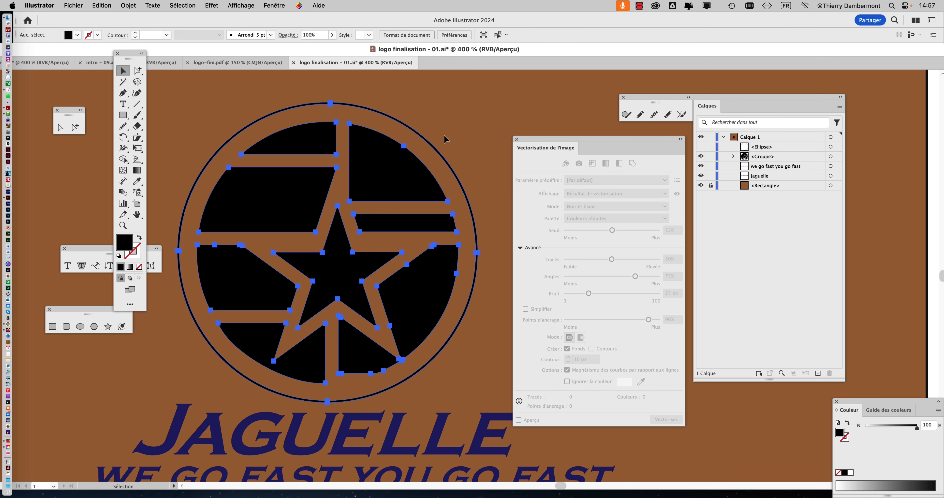
Convert the texts "Jaguelle" and "we go fast you go fast" to vector outlines.
{"action": "scroll", "coordinate": [339, 229], "scroll_direction": "down", "scroll_amount": 2}
{"action": "scroll", "coordinate": [327, 238], "scroll_direction": "down", "scroll_amount": 3}
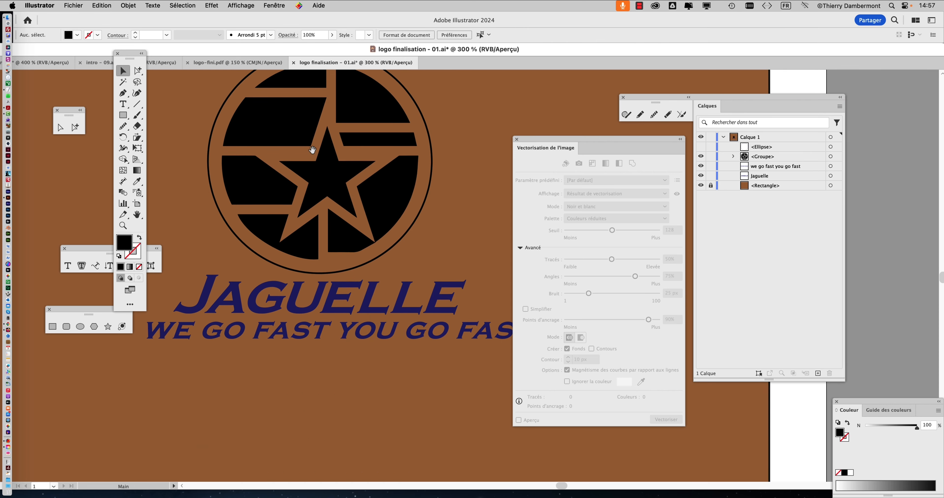
{"action": "left_click_drag", "start_coordinate": [175, 373], "coordinate": [389, 302]}
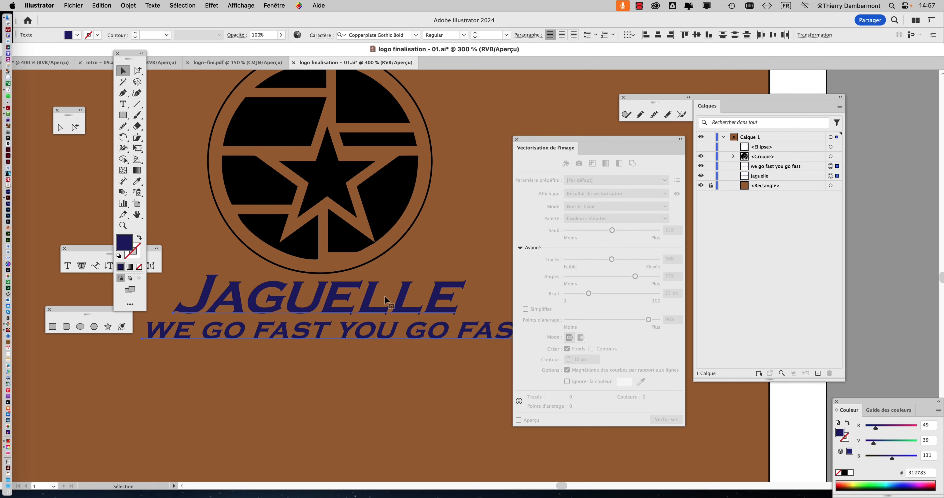
{"action": "left_click", "coordinate": [151, 6]}
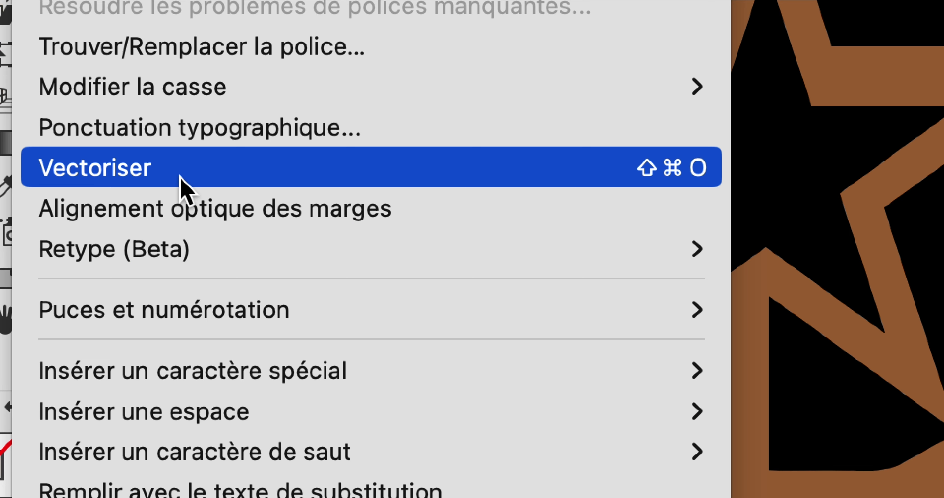
{"action": "left_click", "coordinate": [180, 177]}
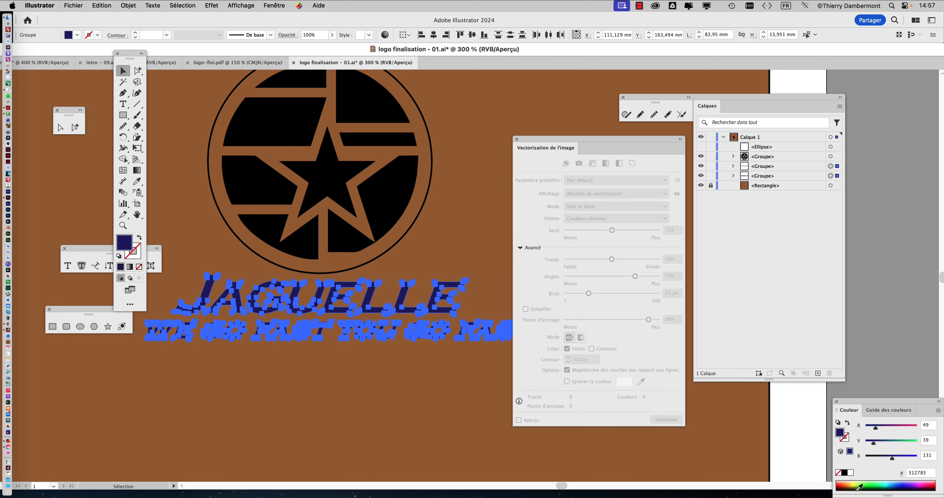
Show the colour swatches and fill the traced emblem with the same dark blue as the lettering.
{"action": "left_click", "coordinate": [272, 5]}
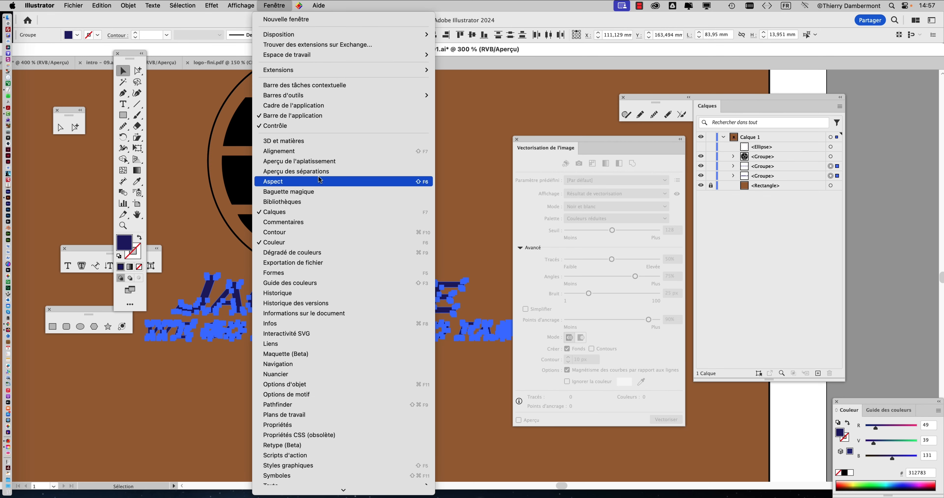
{"action": "left_click", "coordinate": [318, 374]}
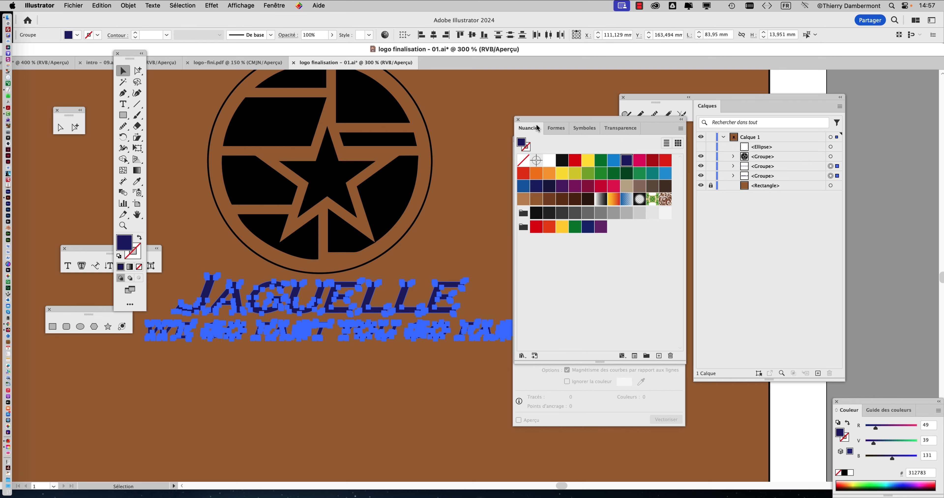
{"action": "scroll", "coordinate": [450, 151], "scroll_direction": "down", "scroll_amount": 1}
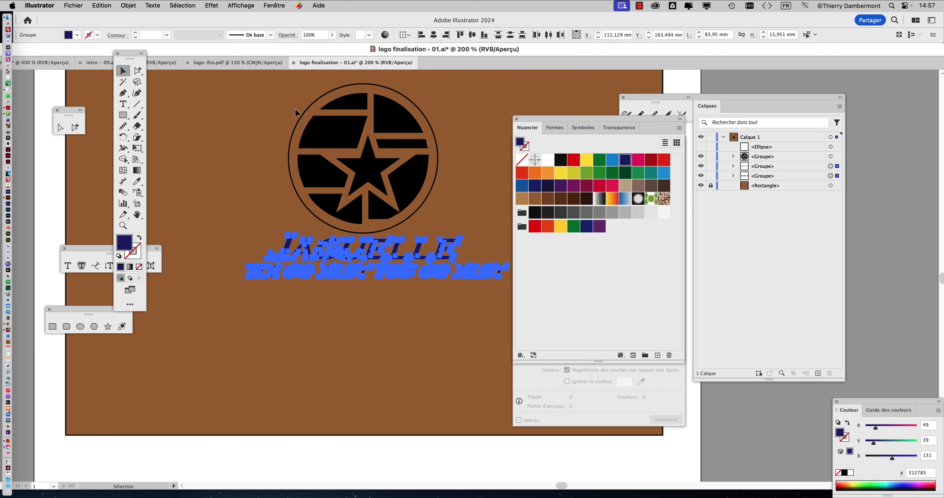
{"action": "left_click_drag", "start_coordinate": [471, 187], "coordinate": [474, 194]}
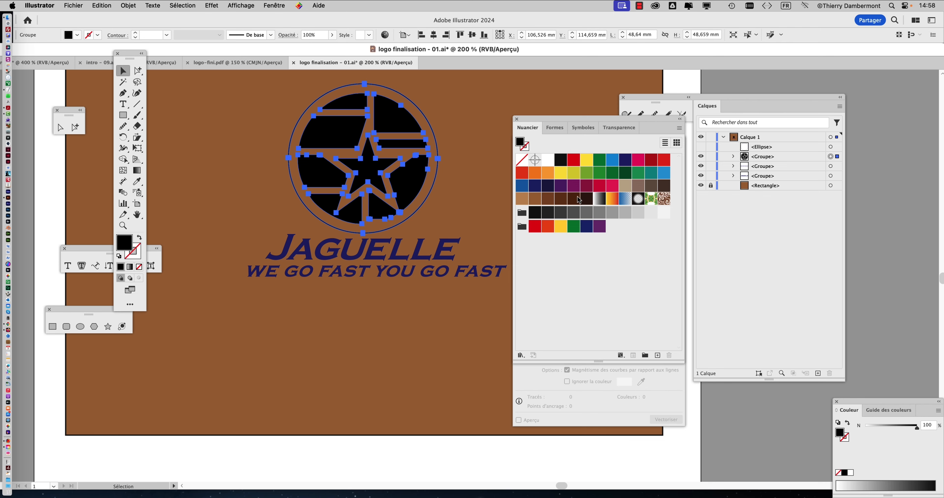
{"action": "left_click", "coordinate": [624, 163]}
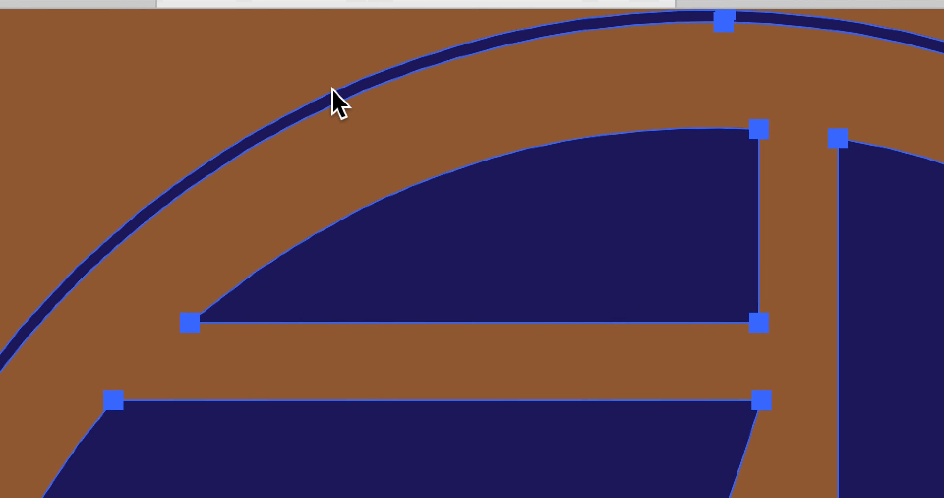
{"action": "scroll", "coordinate": [407, 76], "scroll_direction": "down", "scroll_amount": 1}
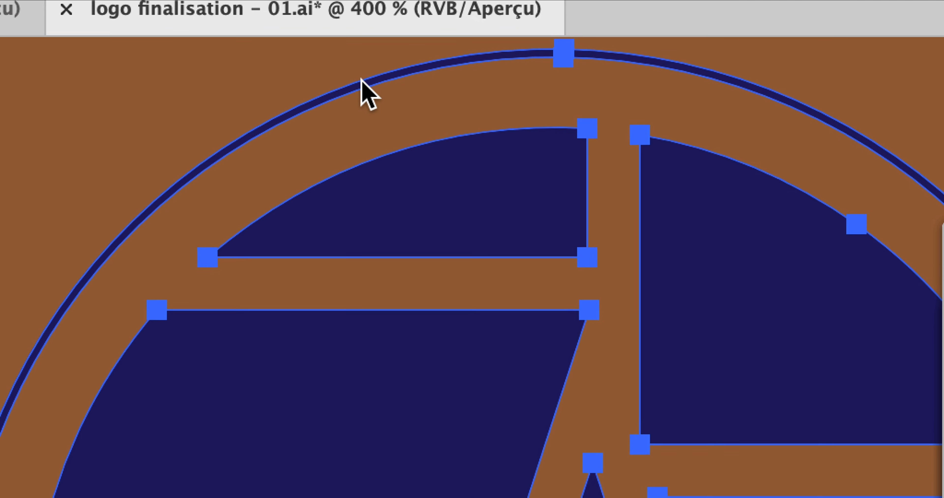
{"action": "scroll", "coordinate": [247, 119], "scroll_direction": "down", "scroll_amount": 1}
{"action": "scroll", "coordinate": [344, 91], "scroll_direction": "down", "scroll_amount": 1}
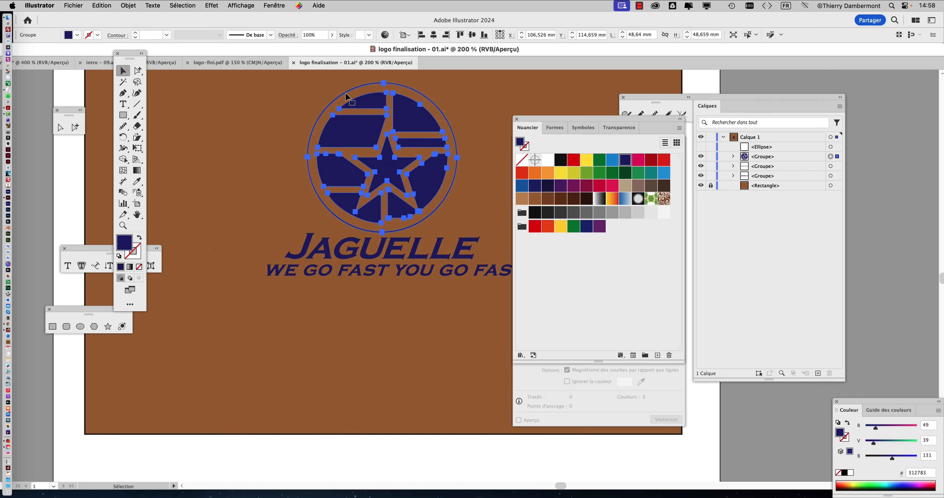
{"action": "left_click", "coordinate": [296, 115]}
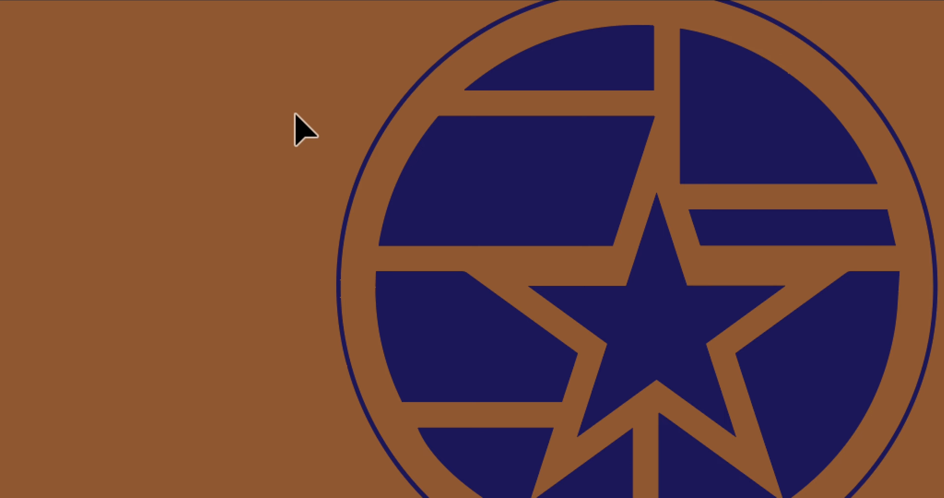
{"action": "left_click_drag", "start_coordinate": [295, 115], "coordinate": [943, 235]}
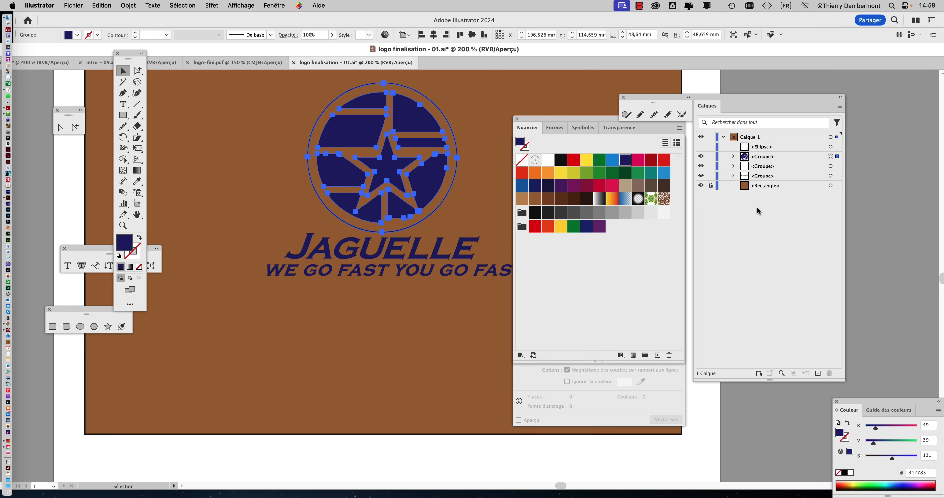
Hide the locked brown background rectangle and deselect the emblem.
{"action": "key", "text": "a"}
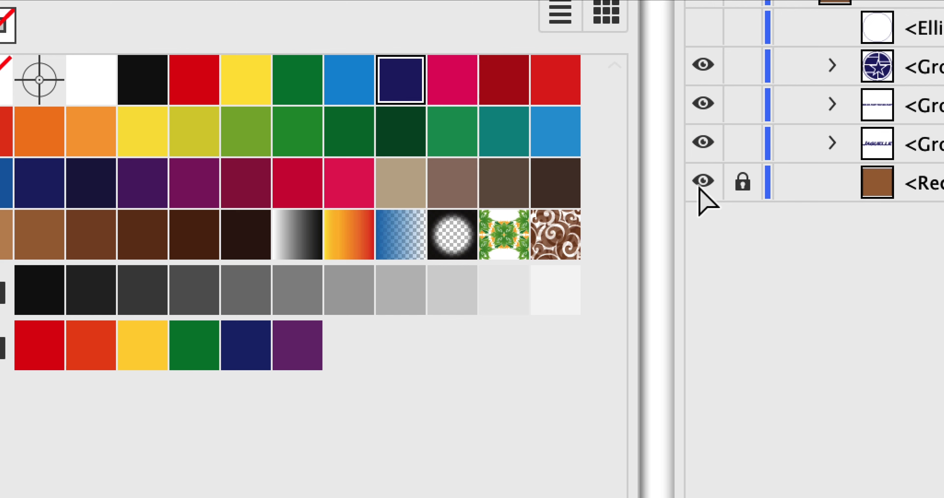
{"action": "left_click", "coordinate": [700, 186]}
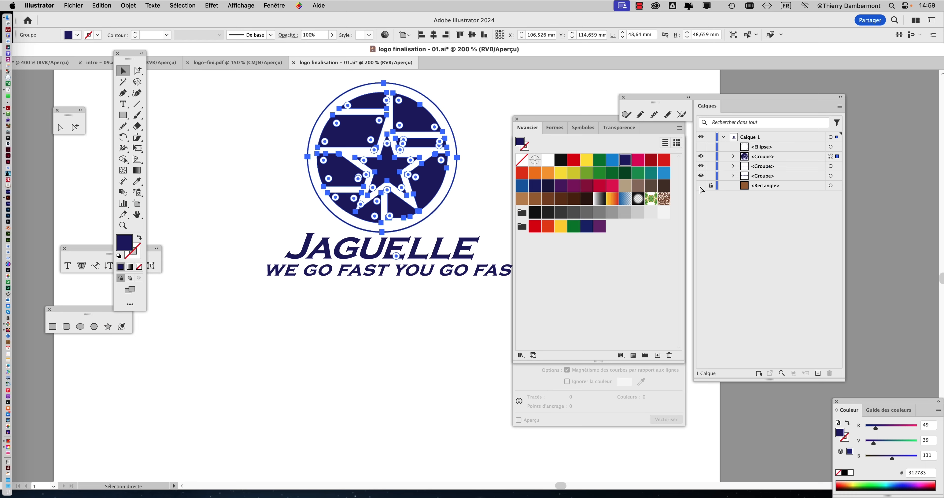
{"action": "key", "text": "v"}
{"action": "left_click", "coordinate": [425, 350]}
{"action": "scroll", "coordinate": [432, 327], "scroll_direction": "down", "scroll_amount": 2}
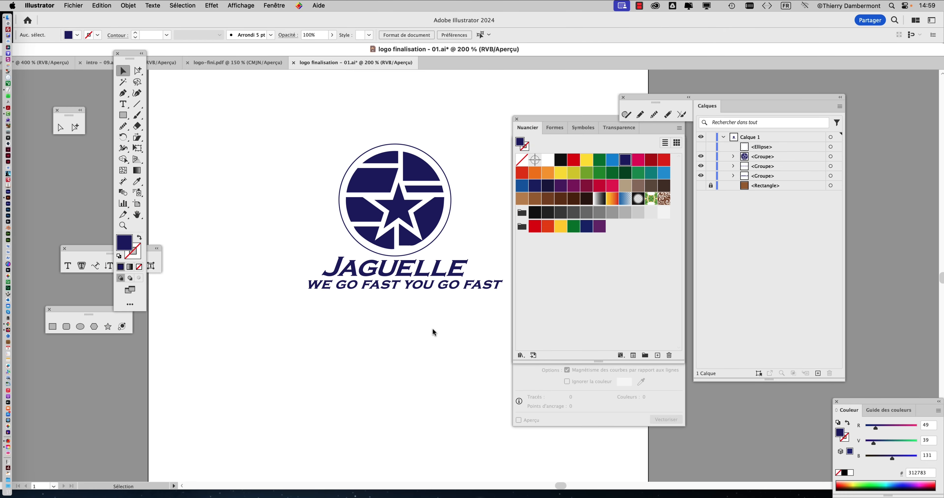
Shrink the artboard around the logo to about 105 × 76 mm and return to the Selection tool.
{"action": "left_click_drag", "start_coordinate": [365, 345], "coordinate": [315, 319]}
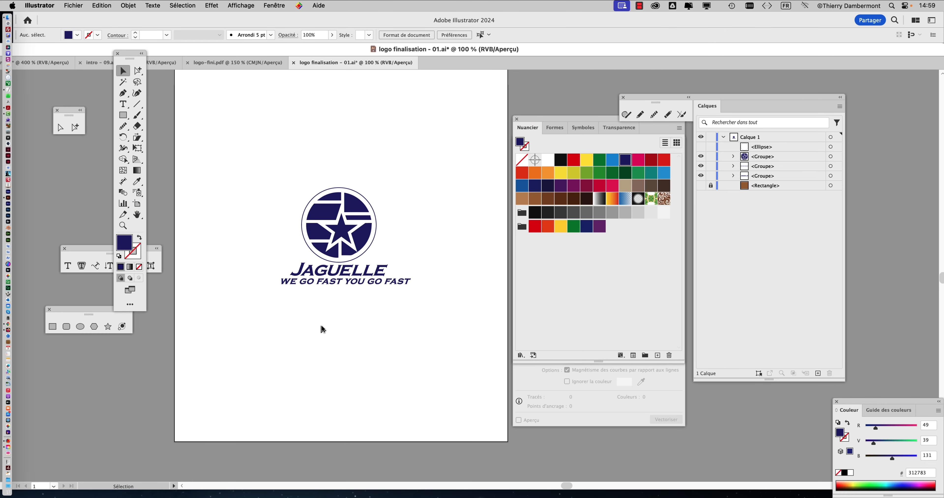
{"action": "scroll", "coordinate": [327, 331], "scroll_direction": "down", "scroll_amount": 1}
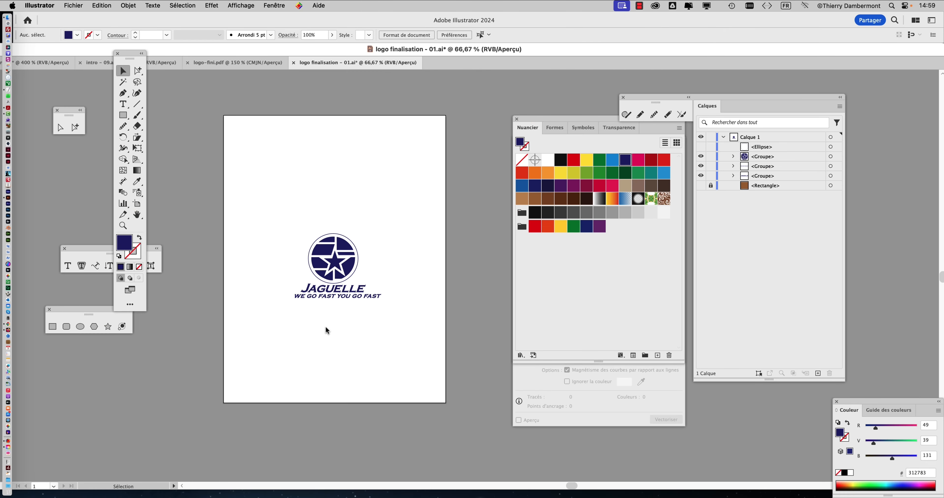
{"action": "left_click", "coordinate": [136, 204]}
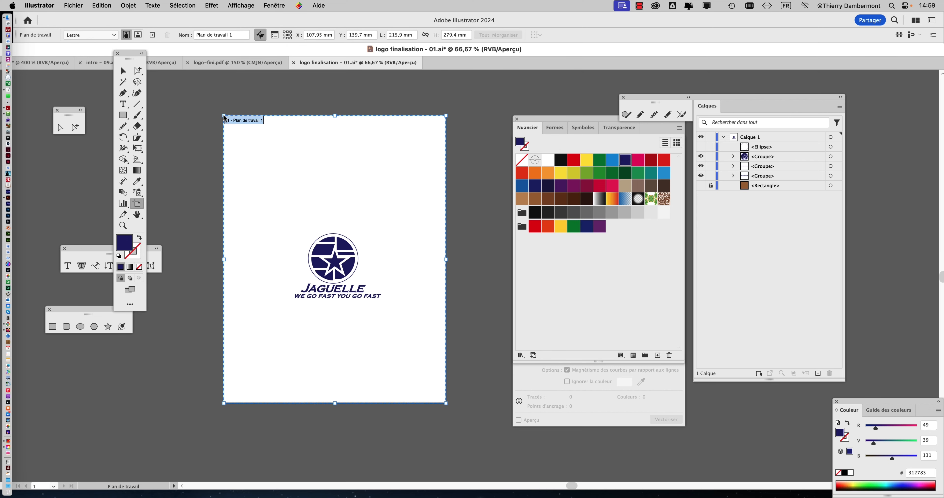
{"action": "left_click_drag", "start_coordinate": [224, 119], "coordinate": [282, 229]}
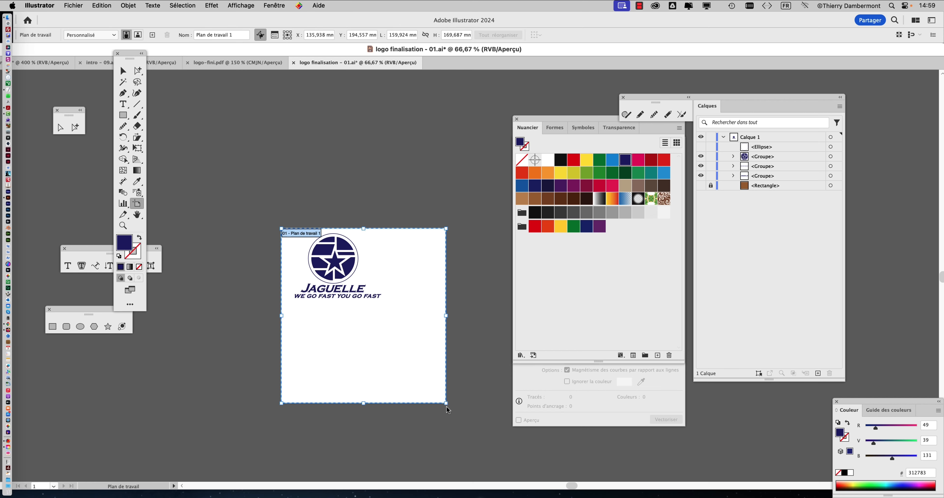
{"action": "left_click_drag", "start_coordinate": [446, 403], "coordinate": [391, 310]}
{"action": "scroll", "coordinate": [327, 264], "scroll_direction": "up", "scroll_amount": 1}
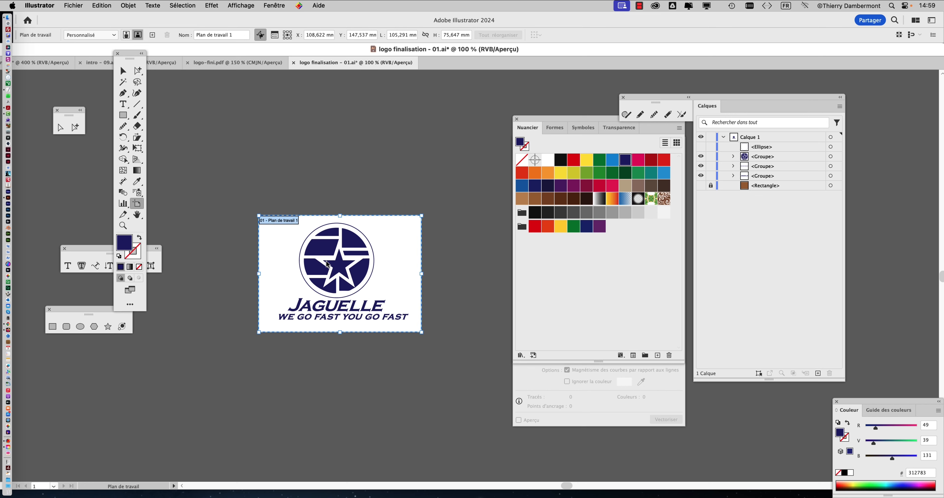
{"action": "left_click", "coordinate": [122, 70]}
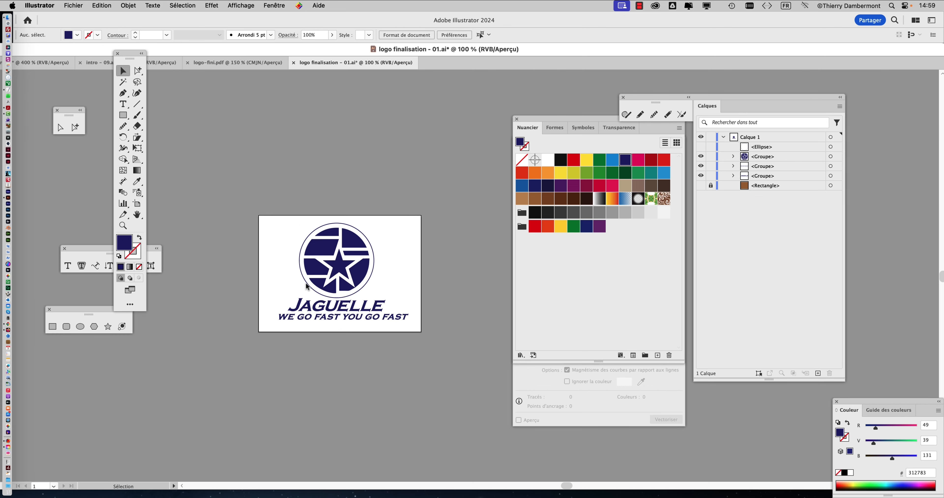
{"action": "scroll", "coordinate": [306, 286], "scroll_direction": "up", "scroll_amount": 1}
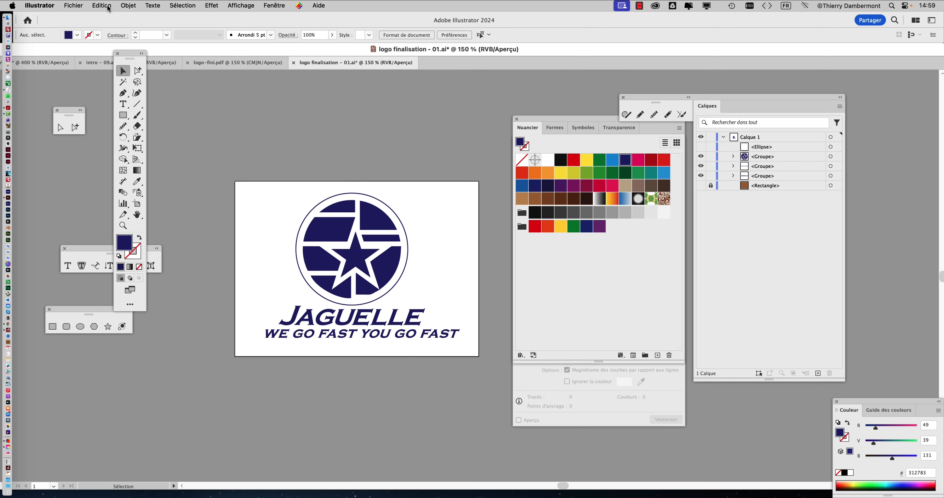
Save the document under the new name "logo finalisation - 02.ai" in Adobe Illustrator format, accepting the save options.
{"action": "left_click", "coordinate": [74, 5]}
{"action": "left_click", "coordinate": [120, 106]}
{"action": "left_click", "coordinate": [574, 95]}
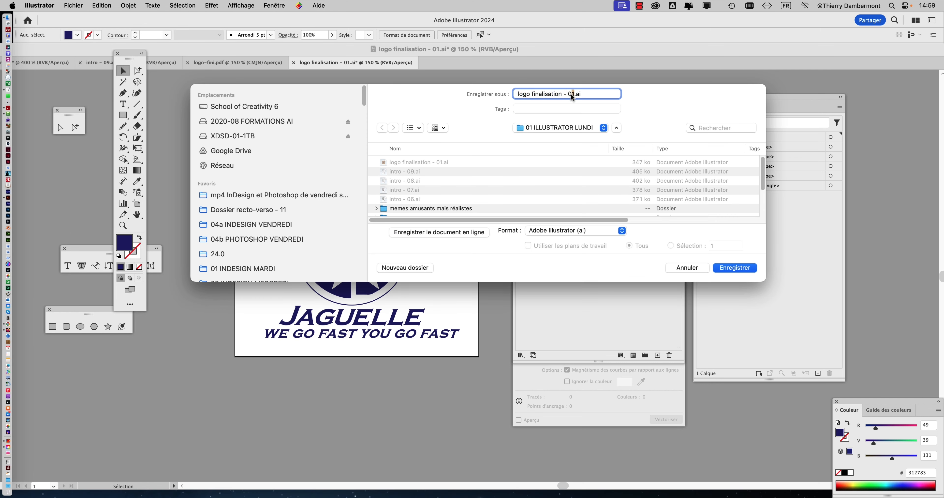
{"action": "left_click", "coordinate": [744, 269]}
{"action": "left_click", "coordinate": [612, 348]}
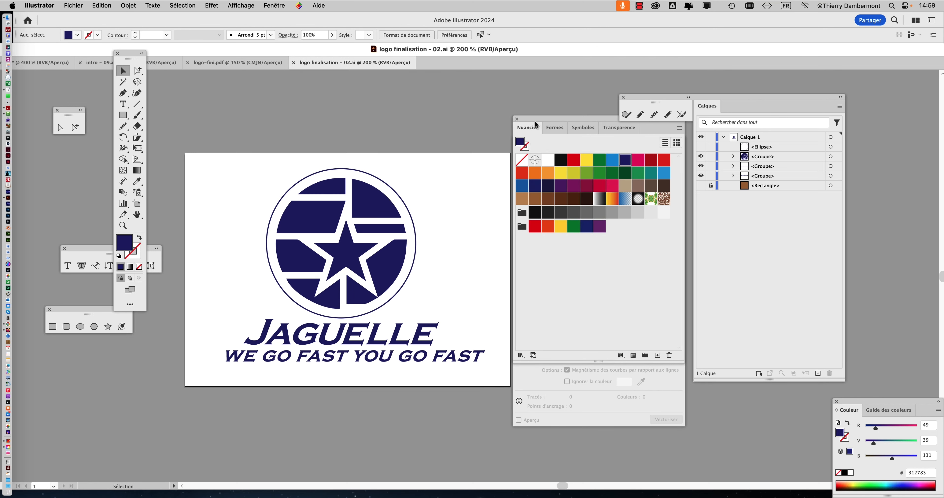
Move the colour swatches and the Image Trace settings clear of the logo's artboard.
{"action": "left_click_drag", "start_coordinate": [535, 121], "coordinate": [583, 98]}
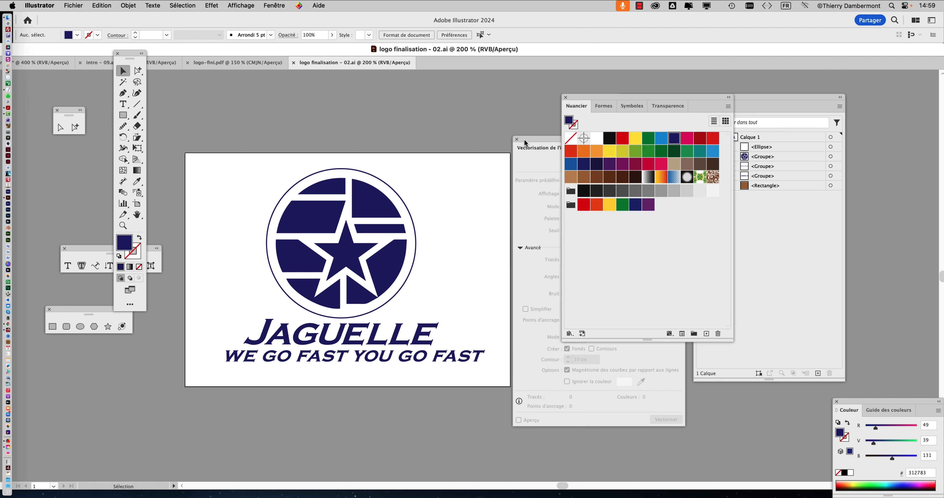
{"action": "left_click_drag", "start_coordinate": [524, 139], "coordinate": [786, 219]}
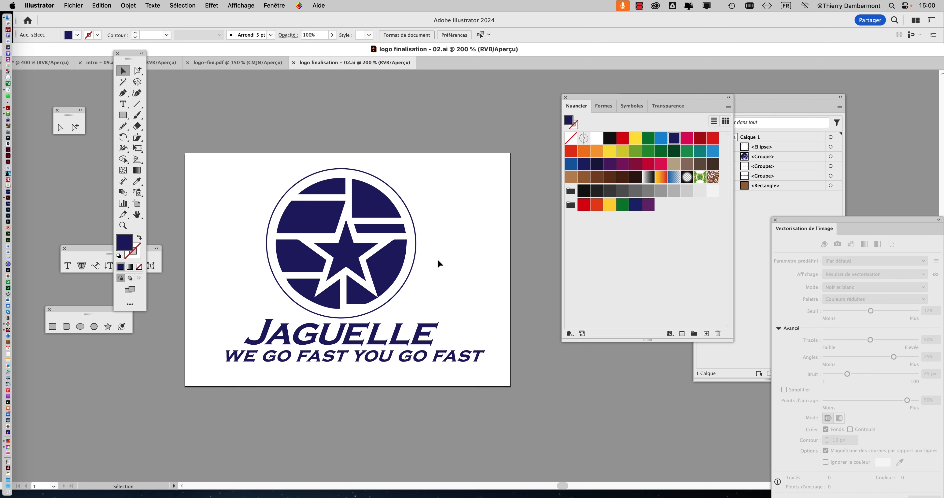
{"action": "scroll", "coordinate": [423, 266], "scroll_direction": "down", "scroll_amount": 3}
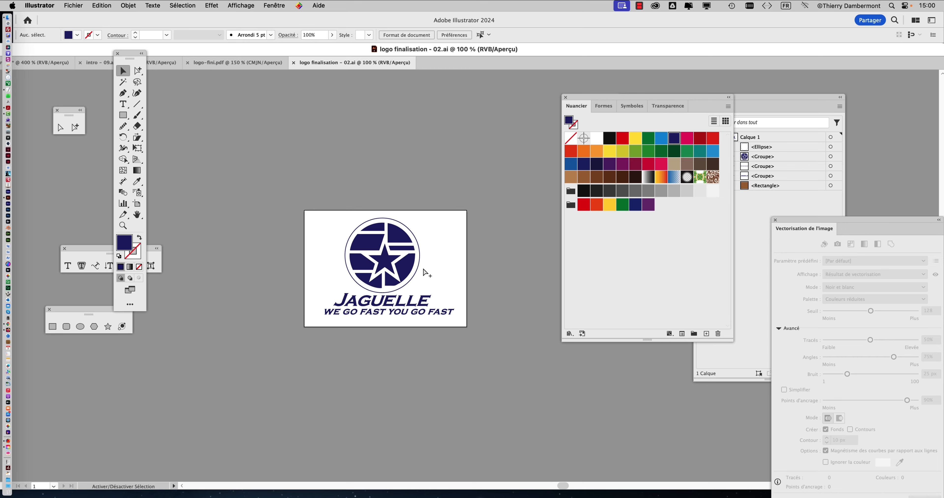
Switch to Firefox and examine the search words "corporate guidelines protect zone logo" and the image results on logo protection zones.
{"action": "key", "text": "super+Tab"}
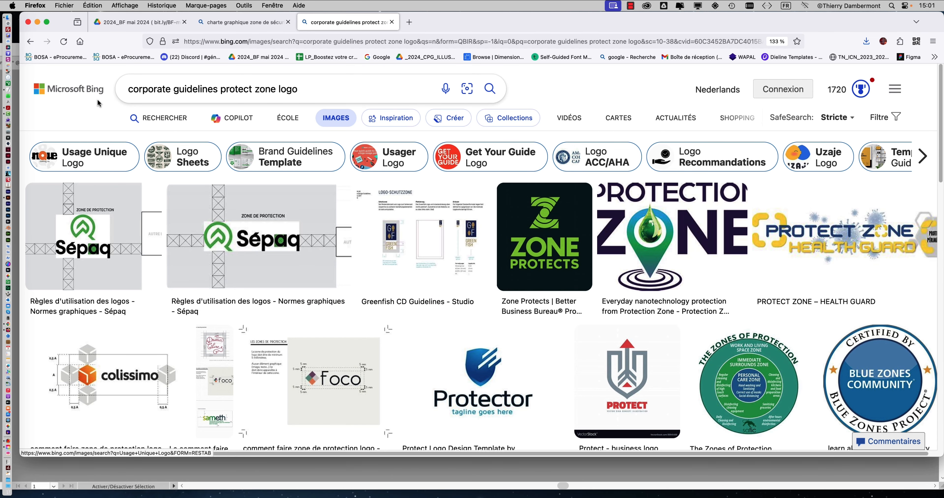
{"action": "left_click", "coordinate": [216, 90]}
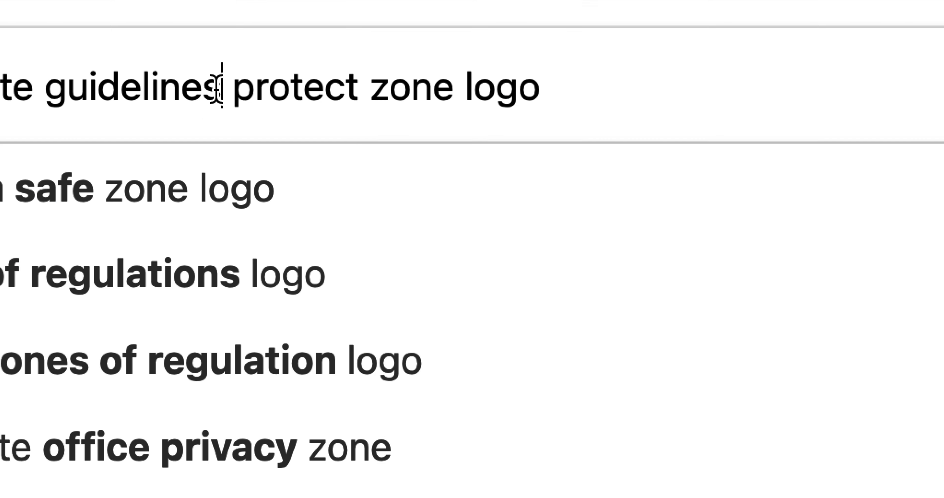
{"action": "left_click_drag", "start_coordinate": [218, 87], "coordinate": [143, 88]}
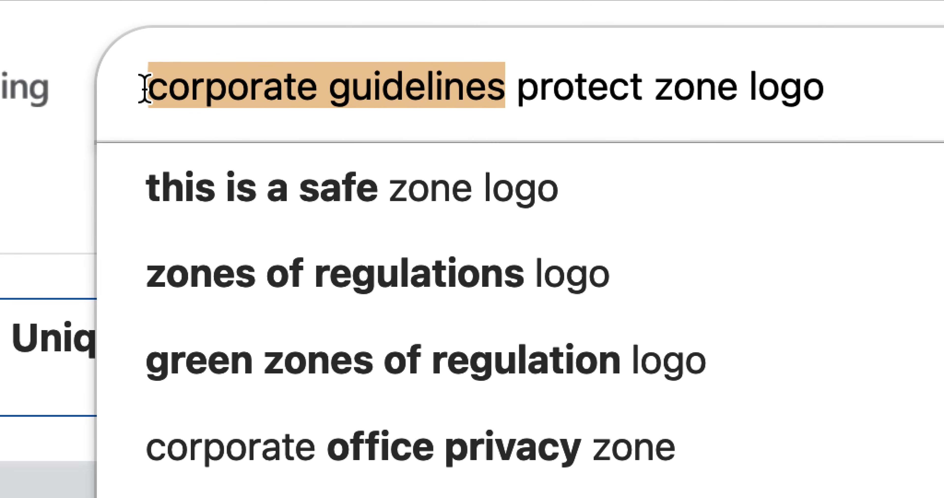
{"action": "left_click", "coordinate": [216, 88]}
{"action": "left_click_drag", "start_coordinate": [229, 93], "coordinate": [455, 96]}
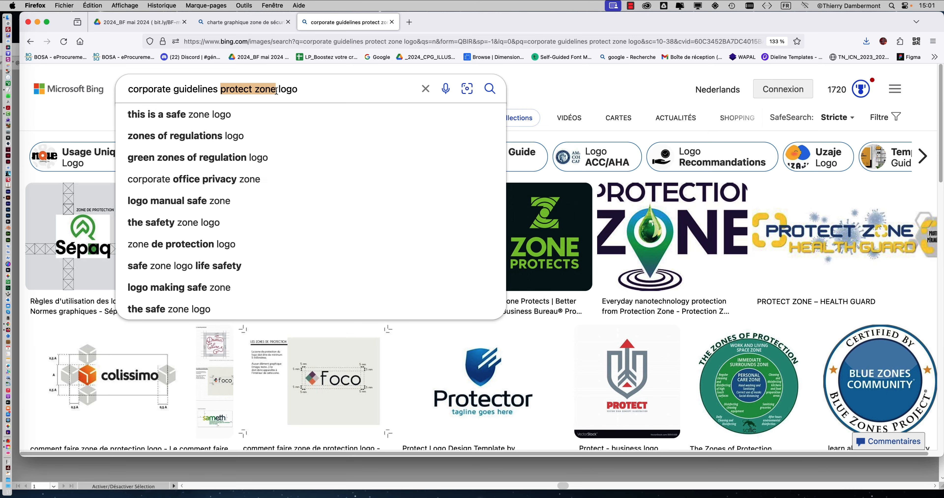
{"action": "left_click", "coordinate": [564, 79]}
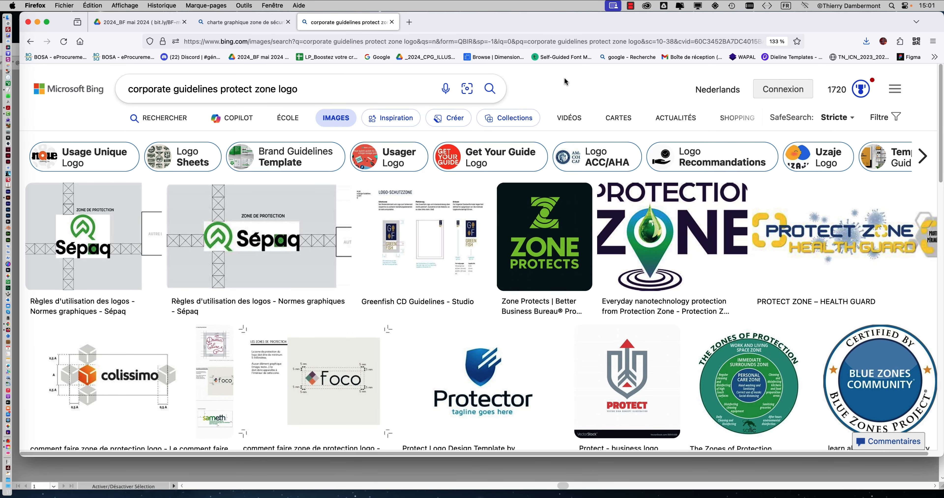
{"action": "key", "text": "super+plus"}
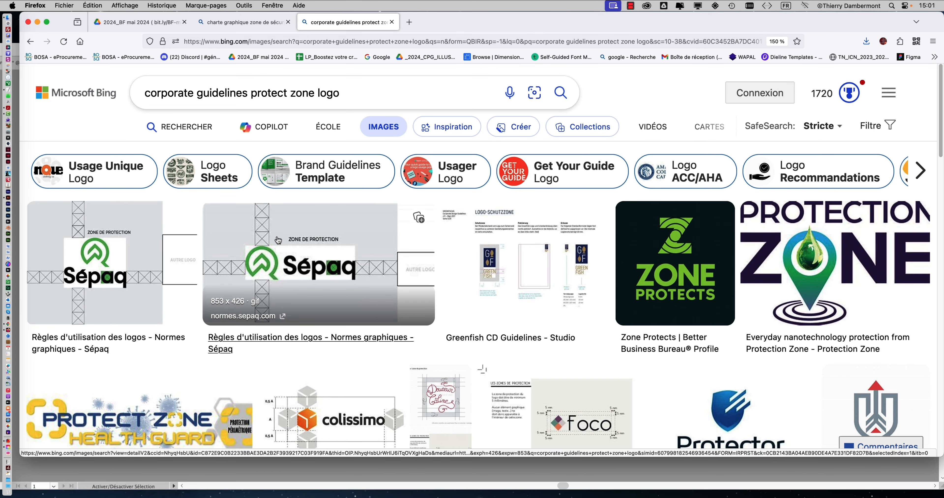
{"action": "scroll", "coordinate": [278, 240], "scroll_direction": "down", "scroll_amount": 5}
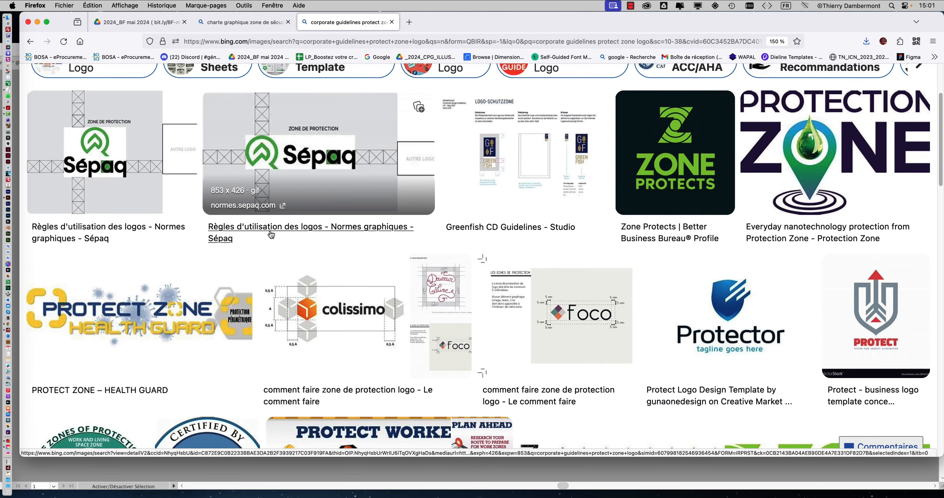
Examine the full-size Colissimo picture to see how its protection zone is built from the cube symbol, and return to the image results.
{"action": "left_click", "coordinate": [309, 290]}
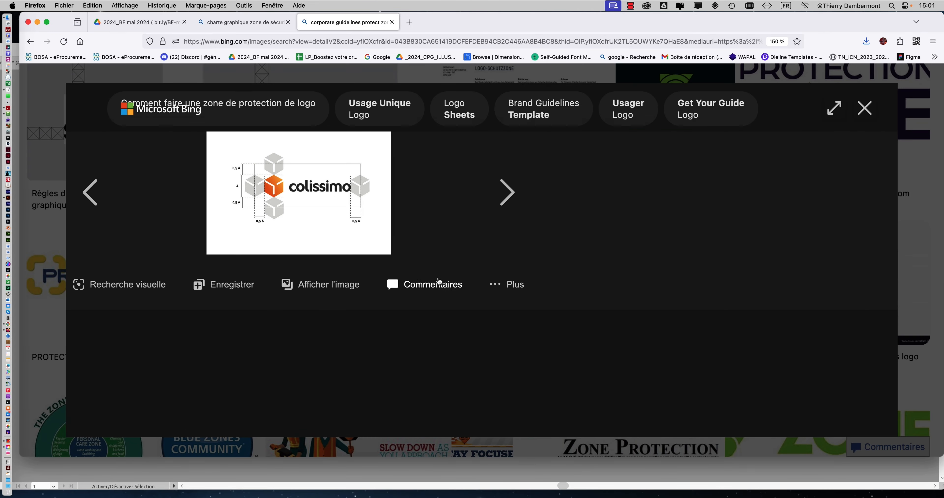
{"action": "left_click", "coordinate": [323, 287]}
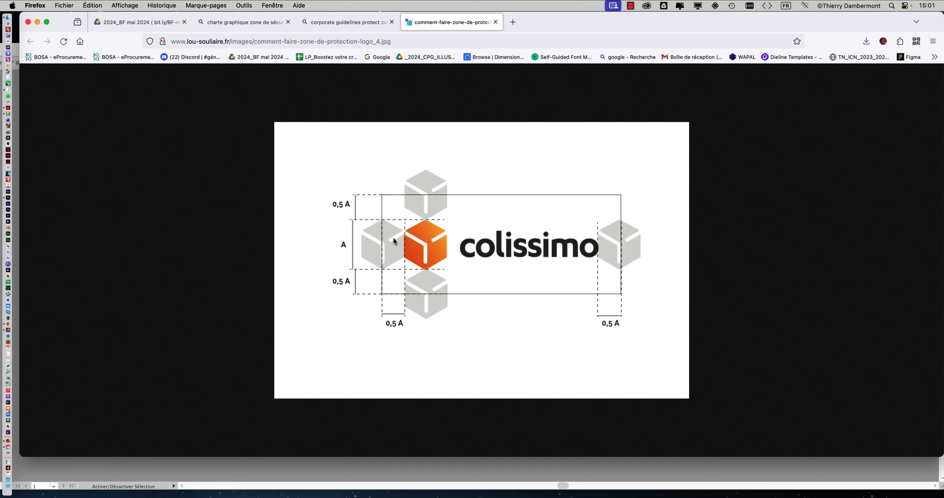
{"action": "left_click", "coordinate": [336, 21]}
{"action": "left_click", "coordinate": [874, 107]}
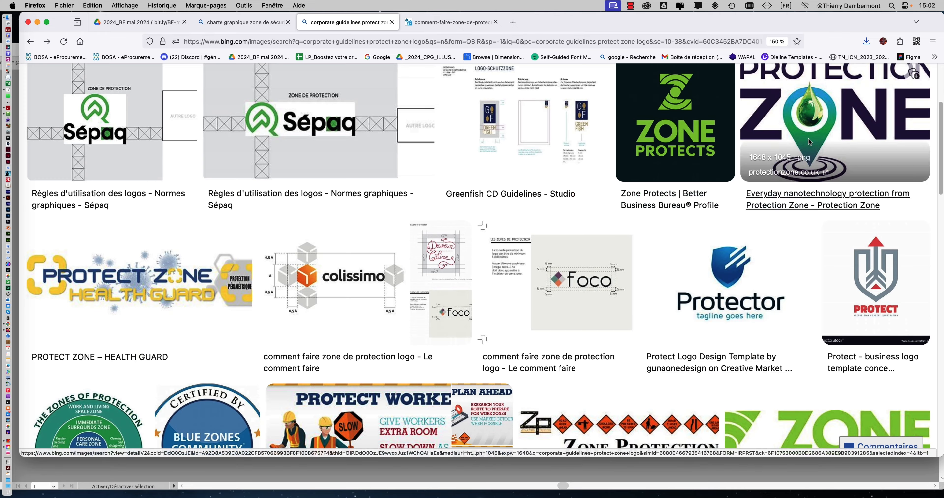
View the Colissimo result's protection-zone picture again and close its preview to get back to the image results.
{"action": "scroll", "coordinate": [499, 244], "scroll_direction": "down", "scroll_amount": 3}
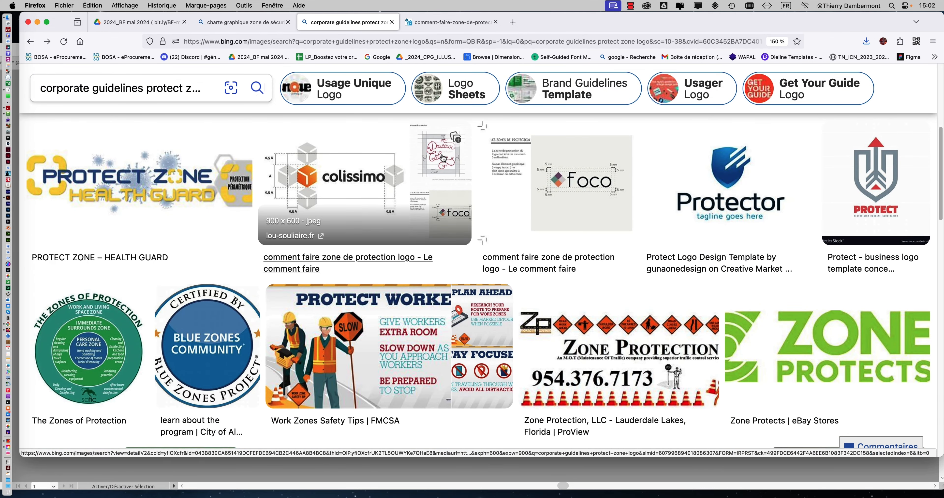
{"action": "left_click", "coordinate": [444, 174]}
{"action": "left_click", "coordinate": [326, 285]}
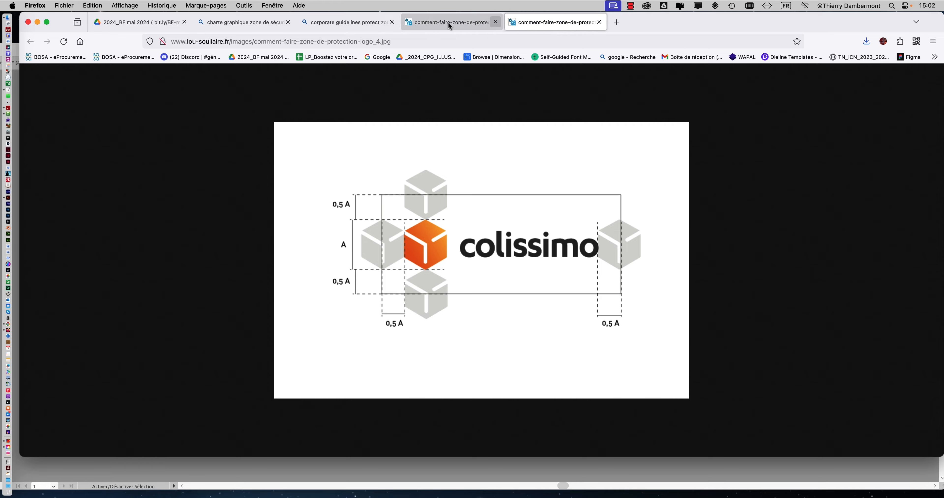
{"action": "left_click", "coordinate": [375, 22]}
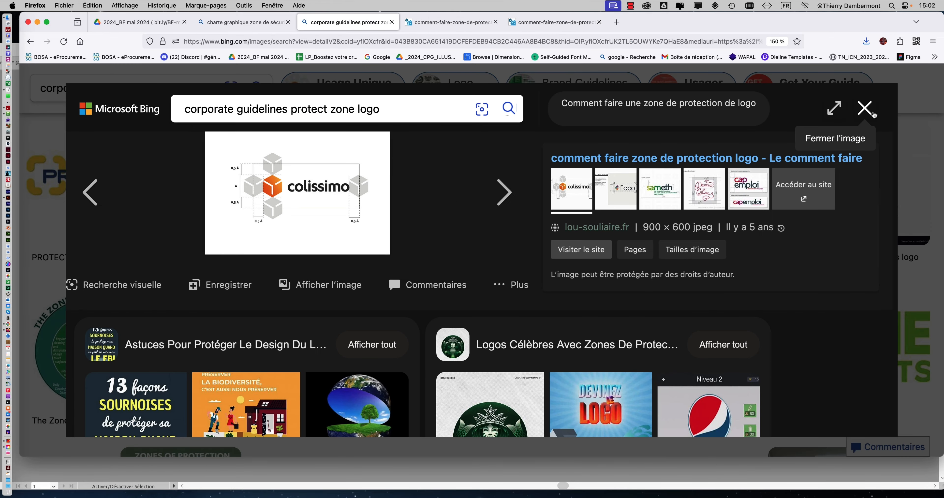
{"action": "left_click", "coordinate": [865, 109]}
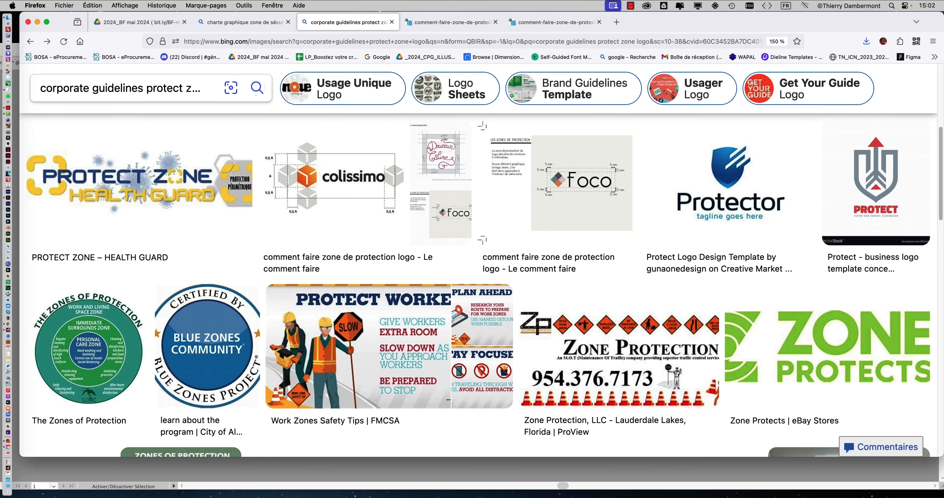
{"action": "left_click", "coordinate": [439, 157]}
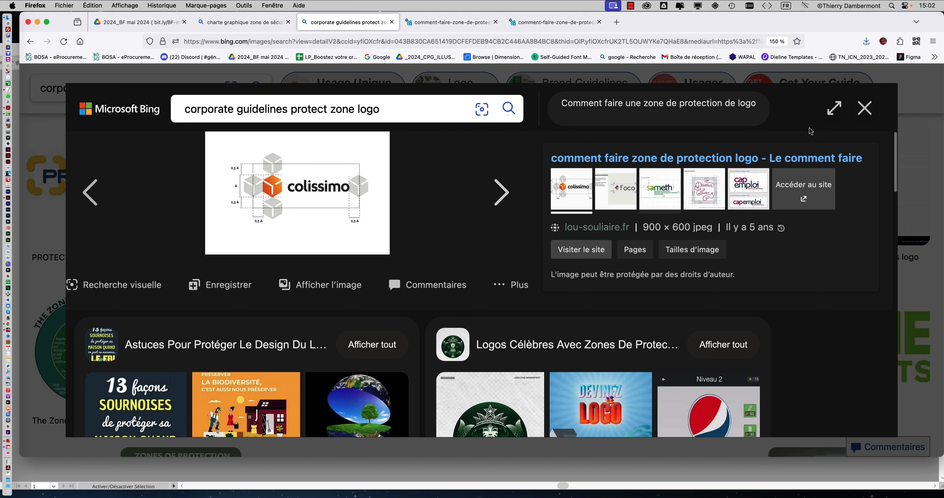
{"action": "left_click", "coordinate": [865, 108]}
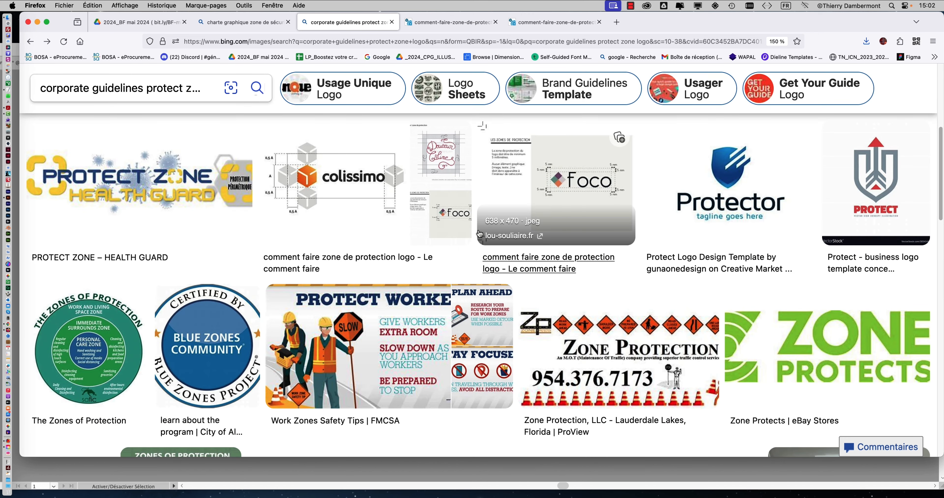
Examine the Foco logo's protection-zone page enlarged at full size, including its margin rule, and return to the image results.
{"action": "left_click", "coordinate": [588, 196]}
{"action": "left_click", "coordinate": [353, 285]}
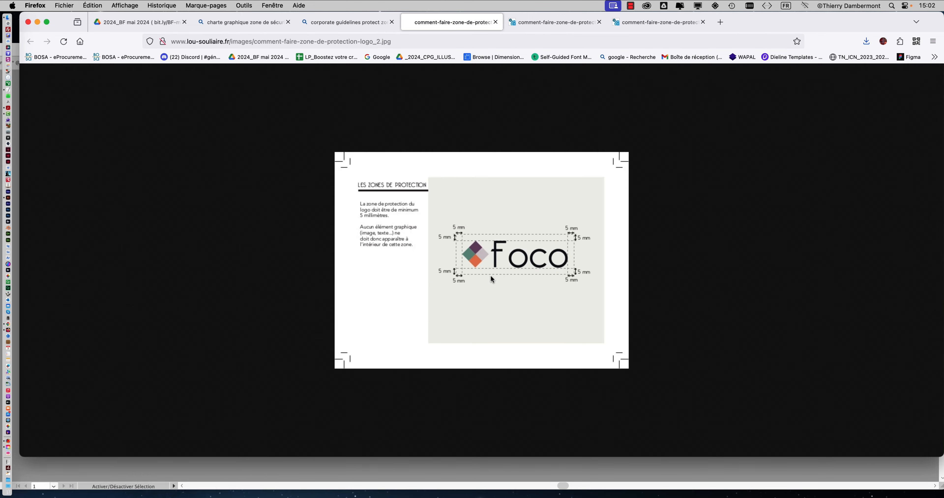
{"action": "scroll", "coordinate": [538, 262], "scroll_direction": "up", "scroll_amount": 7}
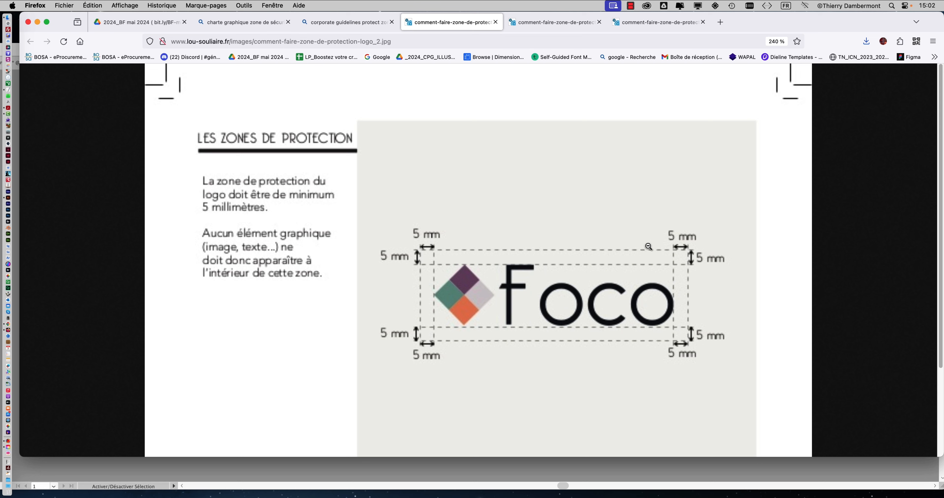
{"action": "left_click", "coordinate": [350, 24]}
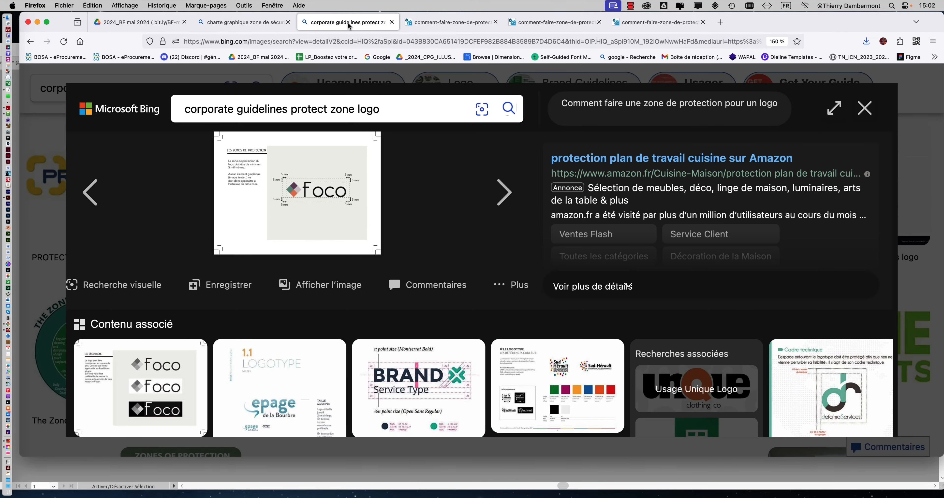
{"action": "left_click", "coordinate": [862, 105]}
Look through the remaining image results and run a new image search for "protection zone logo".
{"action": "scroll", "coordinate": [713, 258], "scroll_direction": "down", "scroll_amount": 7}
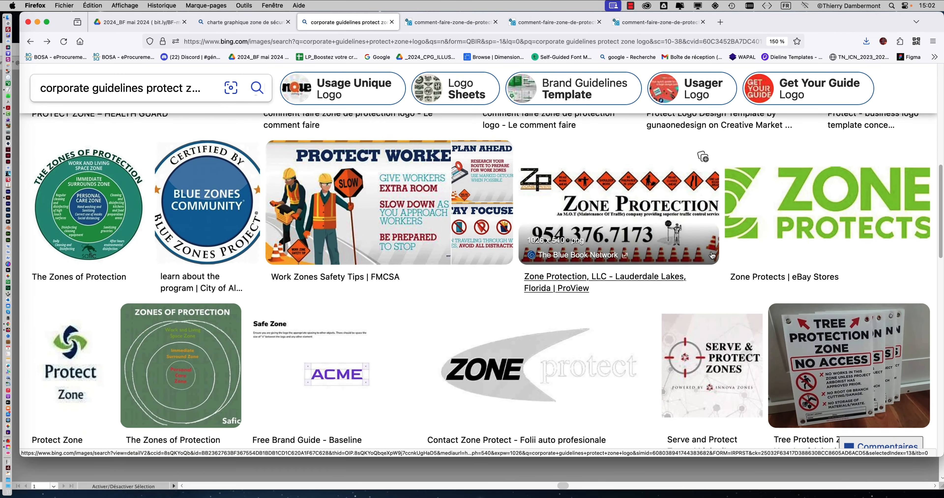
{"action": "scroll", "coordinate": [713, 256], "scroll_direction": "down", "scroll_amount": 10}
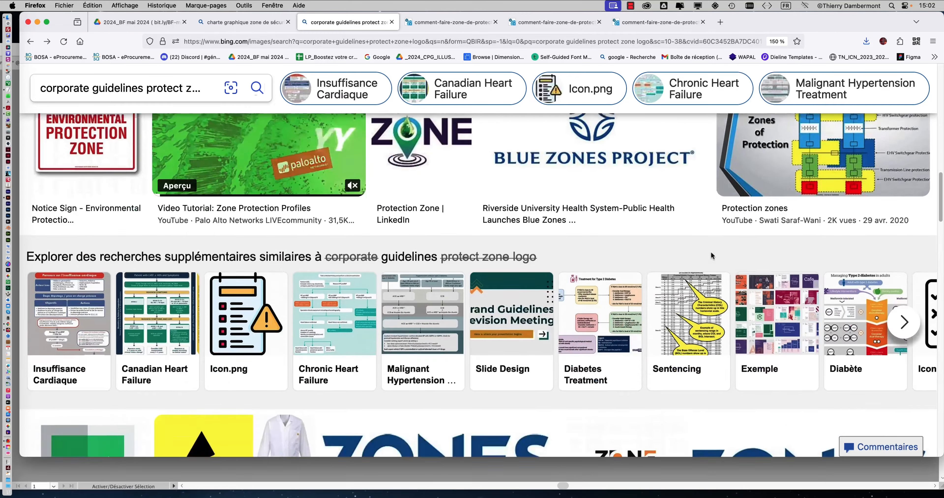
{"action": "scroll", "coordinate": [712, 256], "scroll_direction": "down", "scroll_amount": 5}
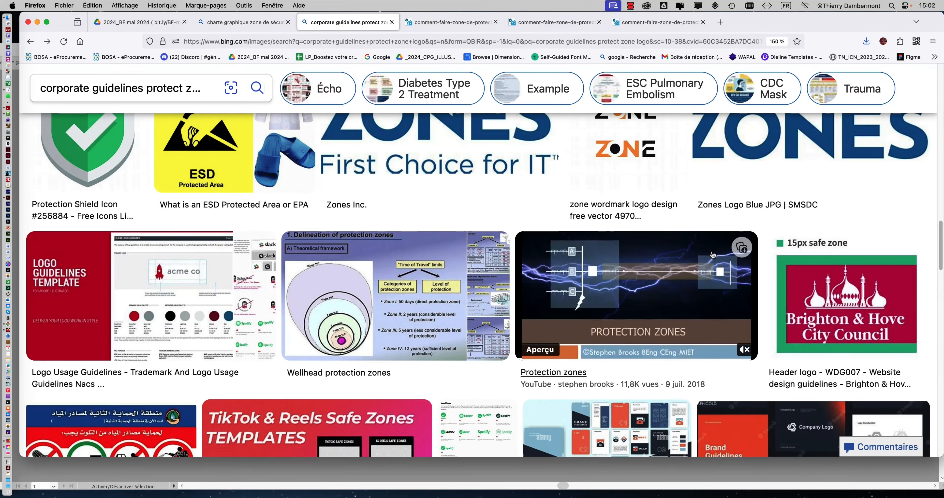
{"action": "key", "text": "super+r"}
{"action": "scroll", "coordinate": [711, 254], "scroll_direction": "down", "scroll_amount": 6}
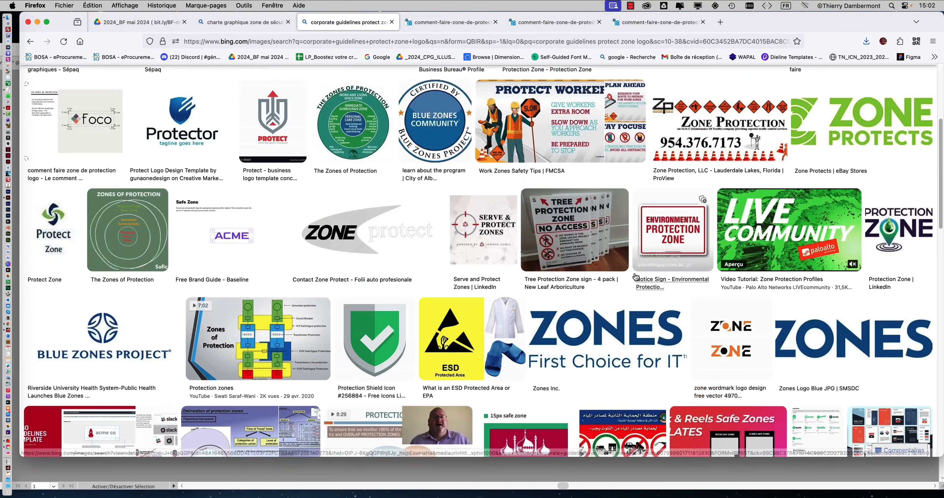
{"action": "scroll", "coordinate": [636, 277], "scroll_direction": "down", "scroll_amount": 4}
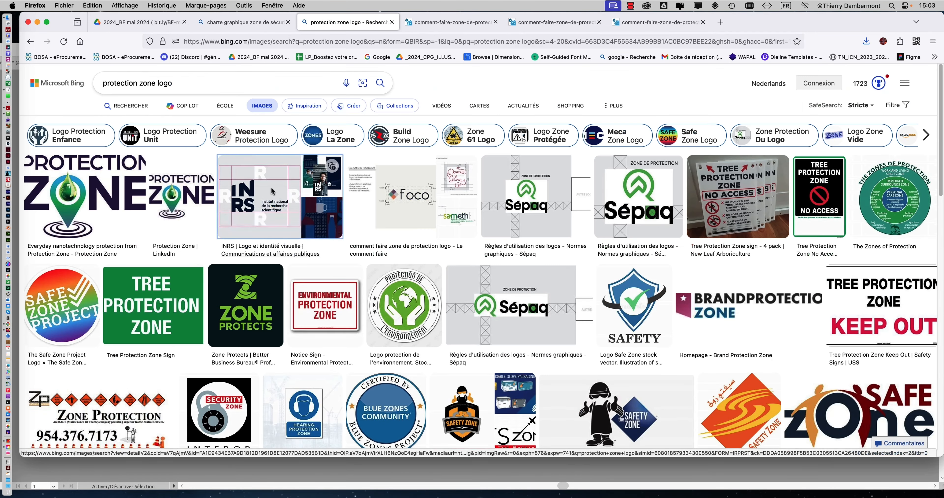
Examine the full-size INRS picture to see how the letter R defines the logo's protection zone, and close its preview.
{"action": "left_click", "coordinate": [278, 193]}
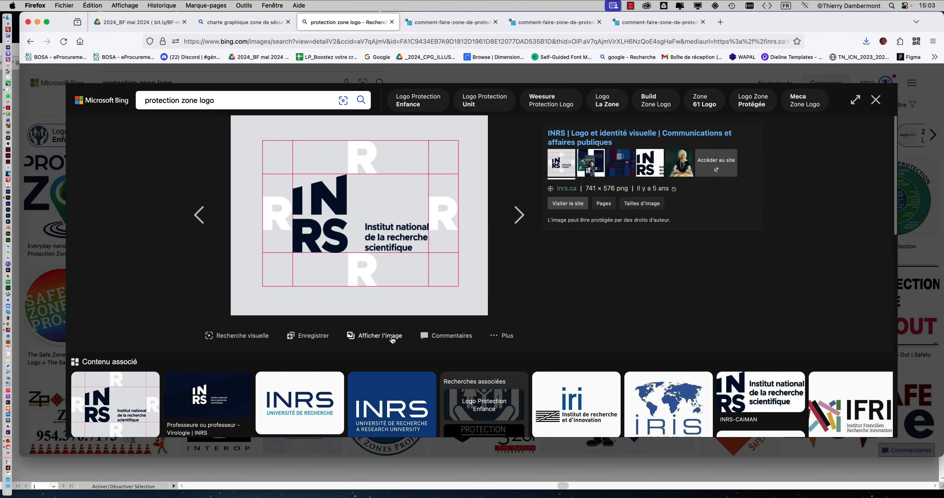
{"action": "left_click", "coordinate": [391, 337]}
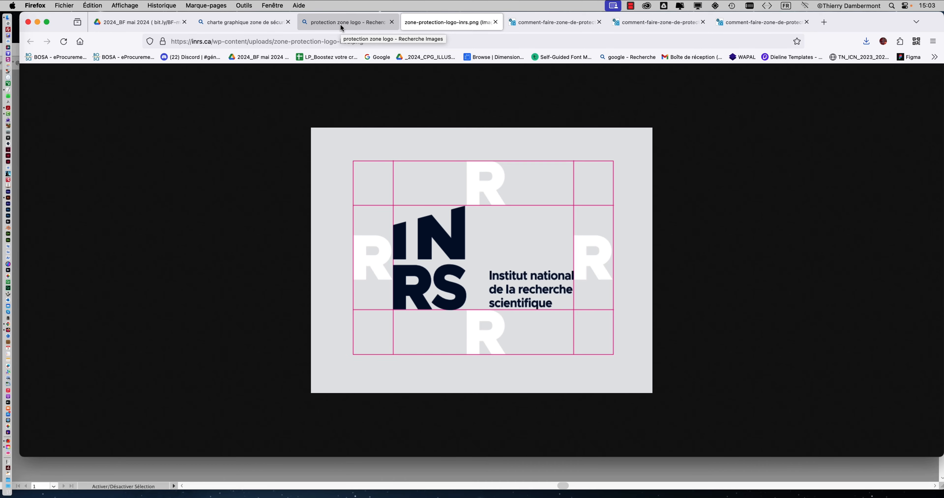
{"action": "left_click", "coordinate": [331, 21]}
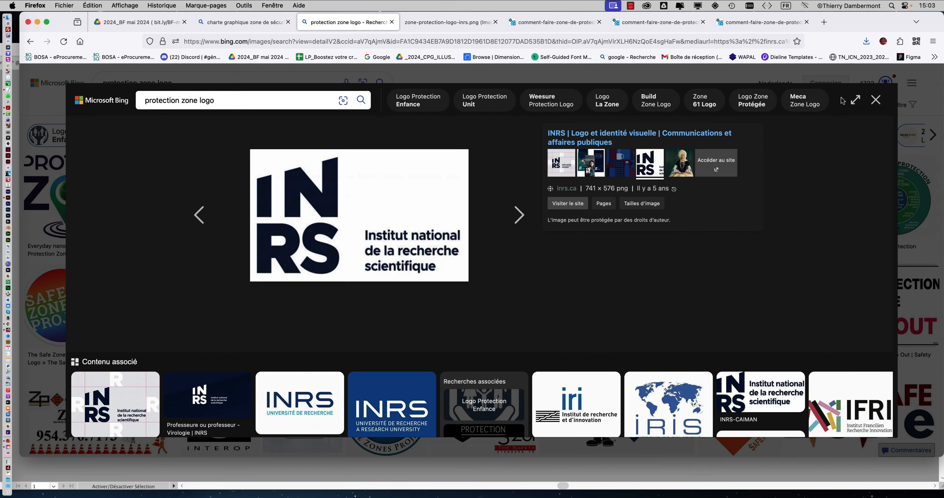
{"action": "left_click", "coordinate": [874, 96]}
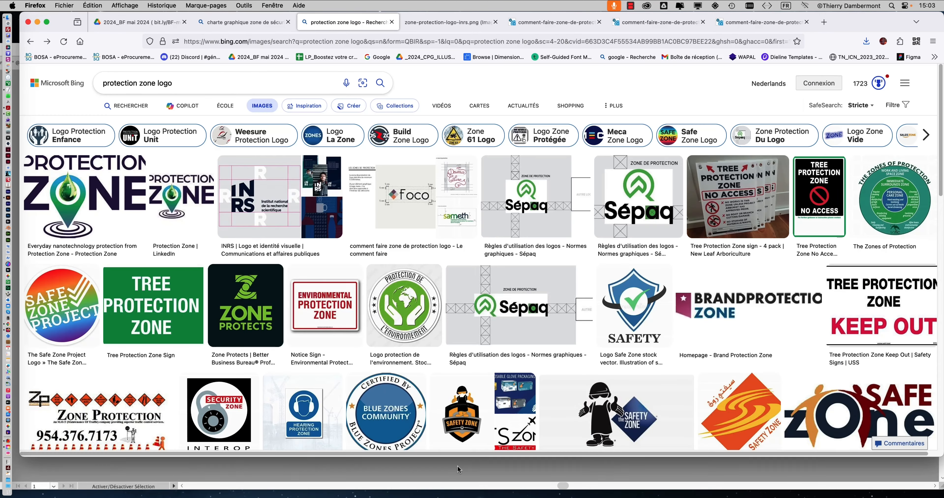
Switch to Illustrator and start saving "logo finalisation - 02.ai" as another file, showing the available file formats.
{"action": "left_click", "coordinate": [458, 469]}
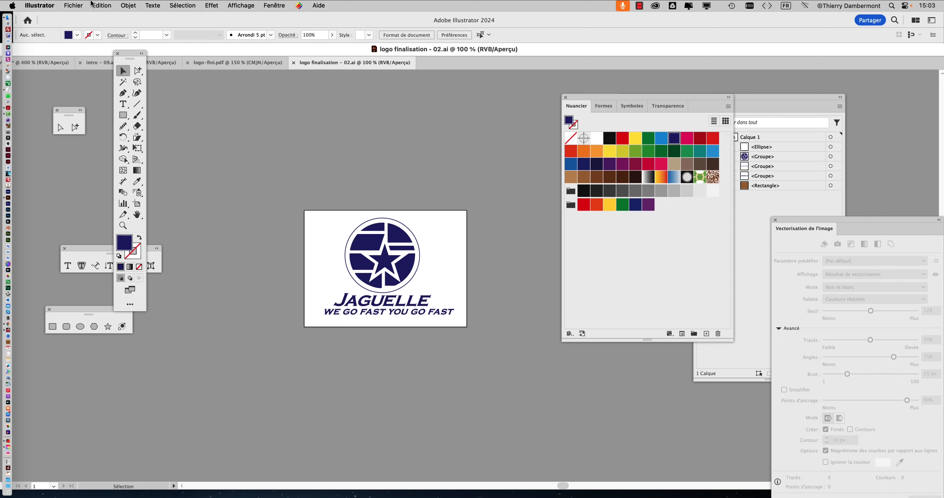
{"action": "left_click", "coordinate": [79, 5]}
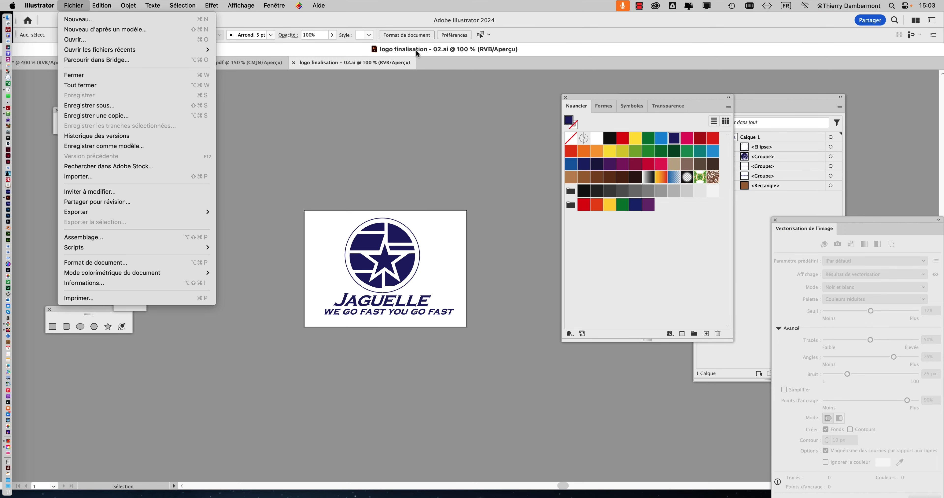
{"action": "left_click", "coordinate": [430, 52]}
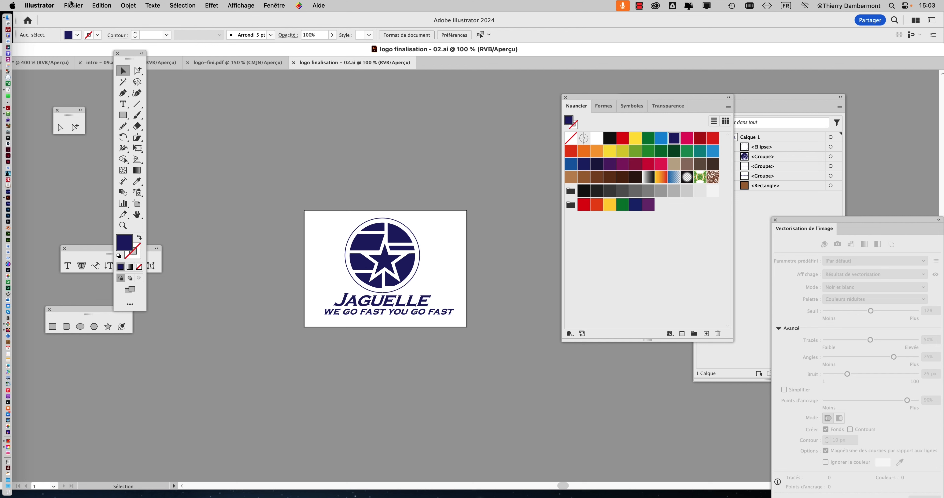
{"action": "left_click", "coordinate": [72, 4]}
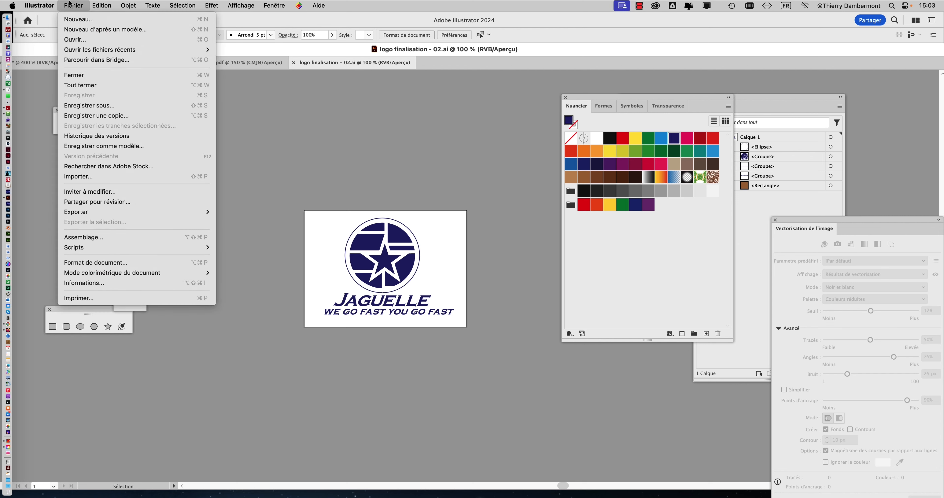
{"action": "left_click", "coordinate": [122, 106]}
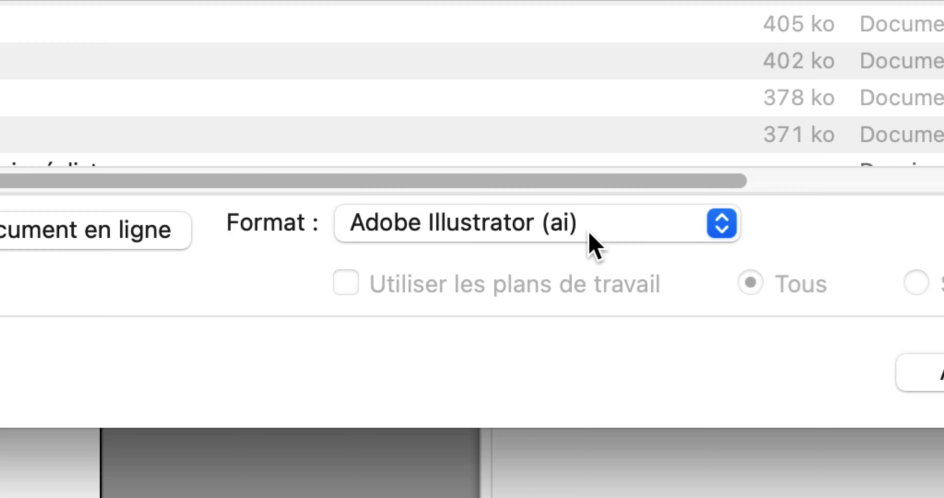
{"action": "left_click", "coordinate": [590, 234]}
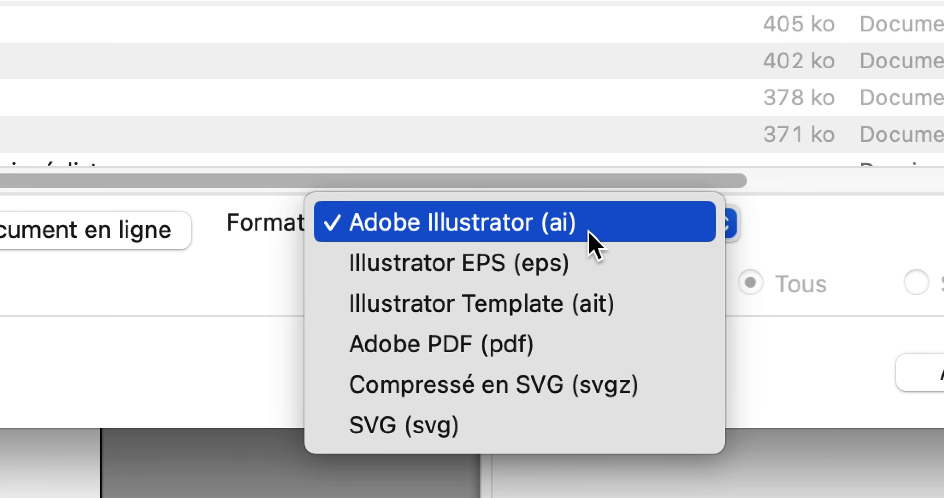